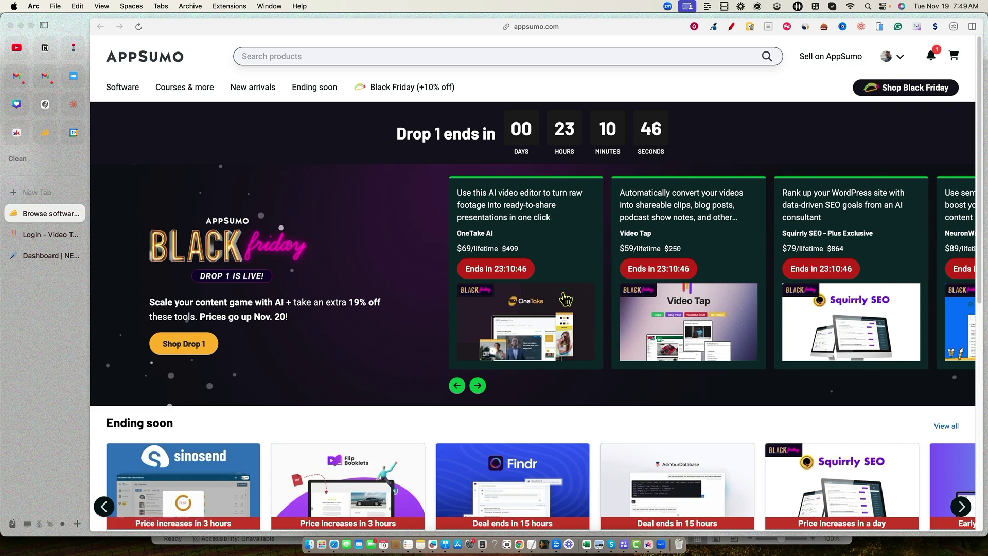
# Step: Look at the OneTake AI deal page, then return to the Black Friday deals
pyautogui.click(571, 238)
pyautogui.moveTo(736, 473)
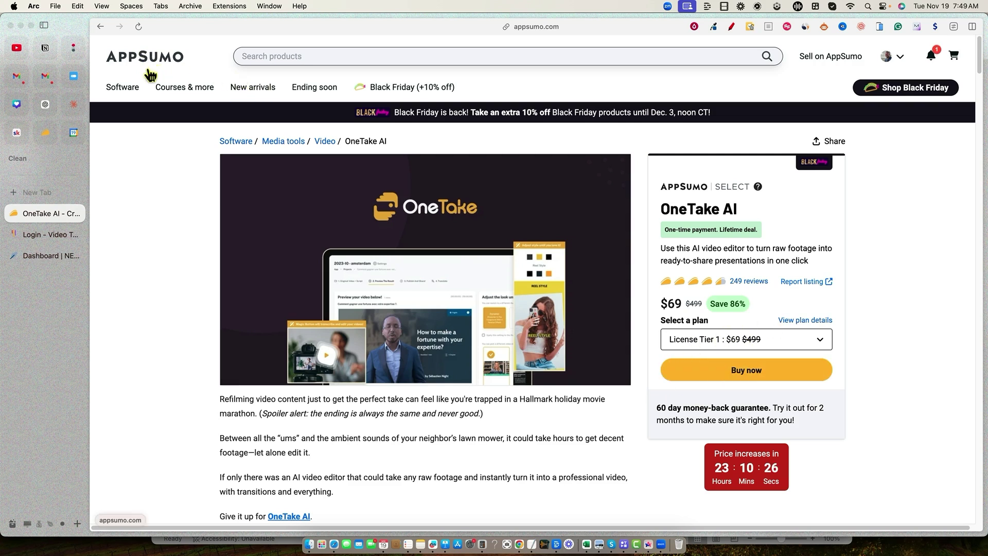
pyautogui.click(100, 26)
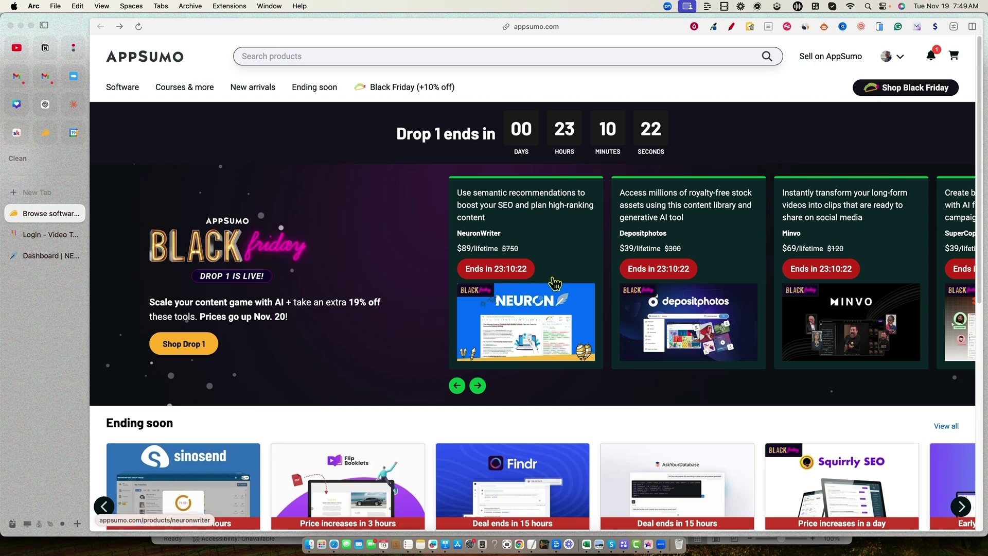
# Step: Browse the Black Friday deal carousel and open the Video Tap lifetime deal page
pyautogui.click(478, 385)
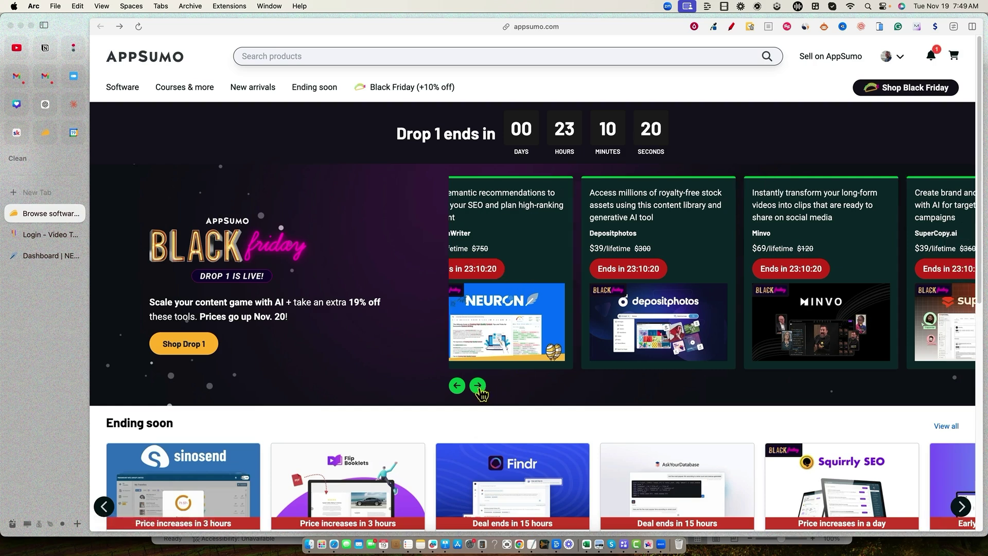
pyautogui.click(478, 386)
pyautogui.click(478, 386)
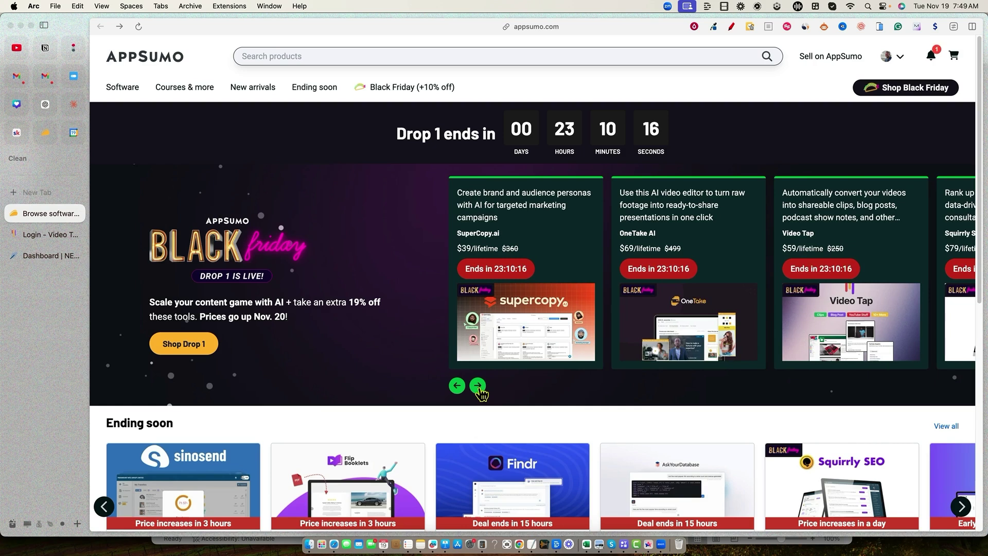
pyautogui.click(478, 386)
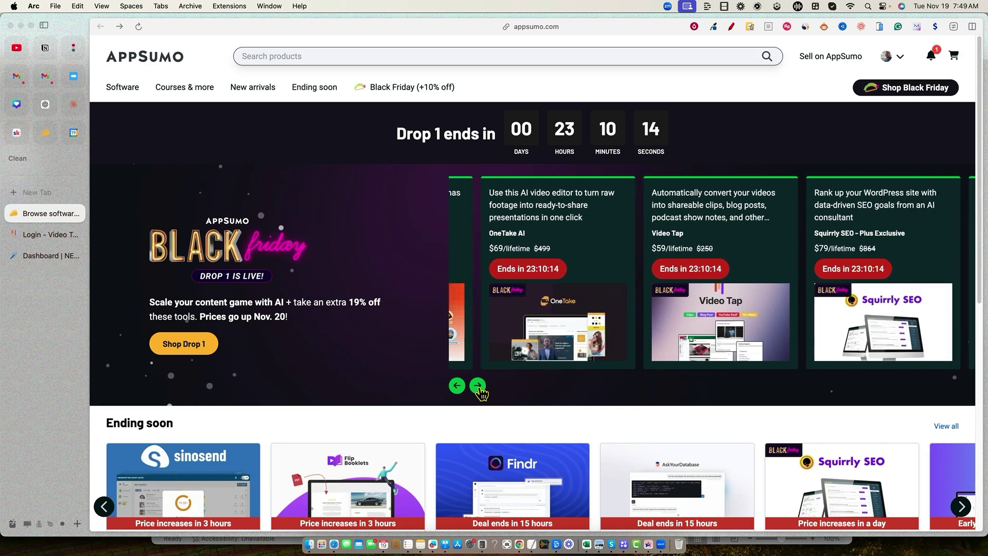
pyautogui.click(478, 386)
pyautogui.click(478, 386)
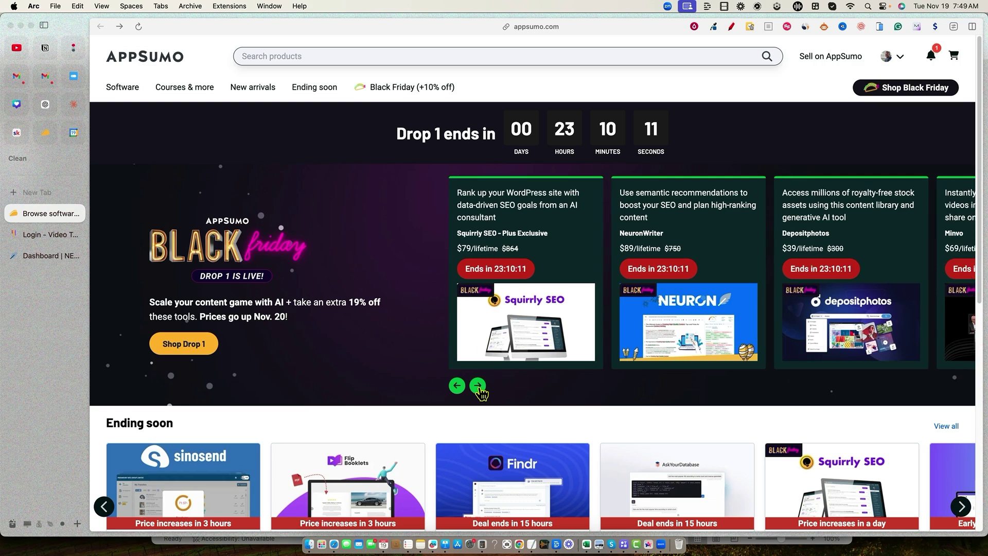
pyautogui.click(478, 386)
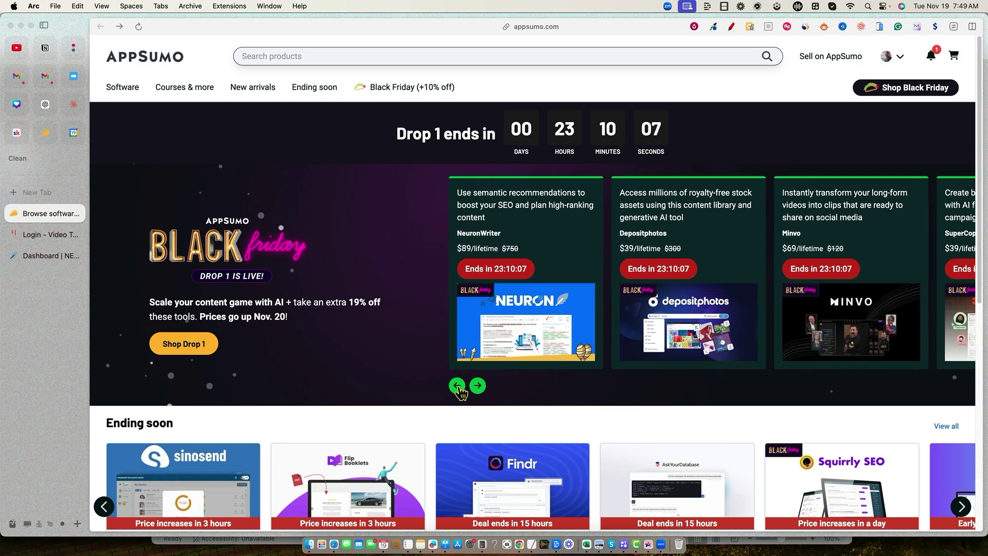
pyautogui.click(457, 386)
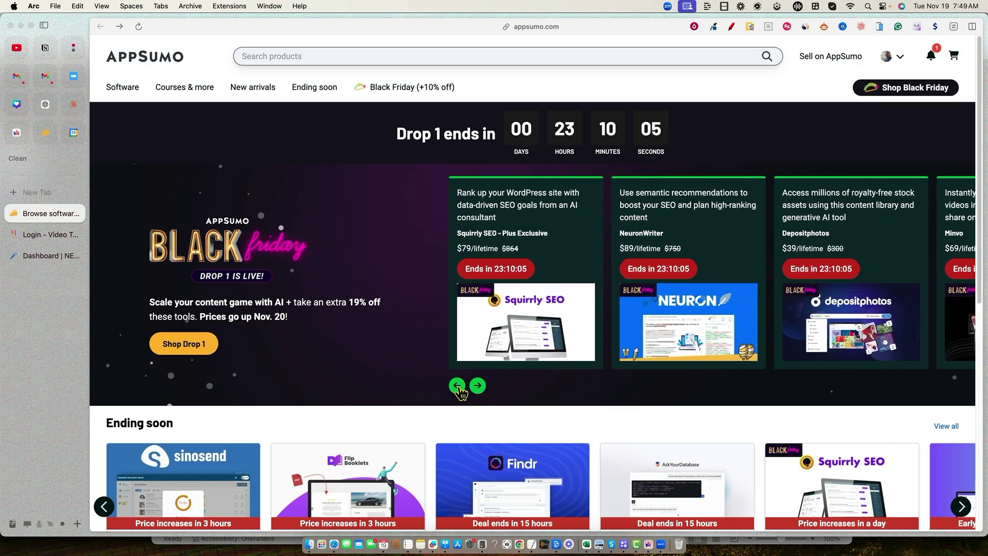
pyautogui.click(457, 386)
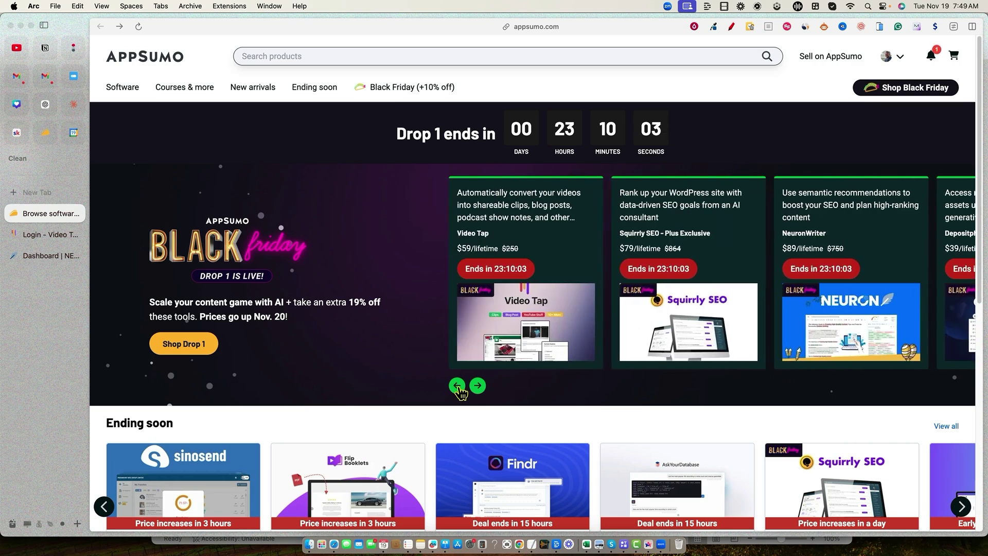
pyautogui.click(565, 213)
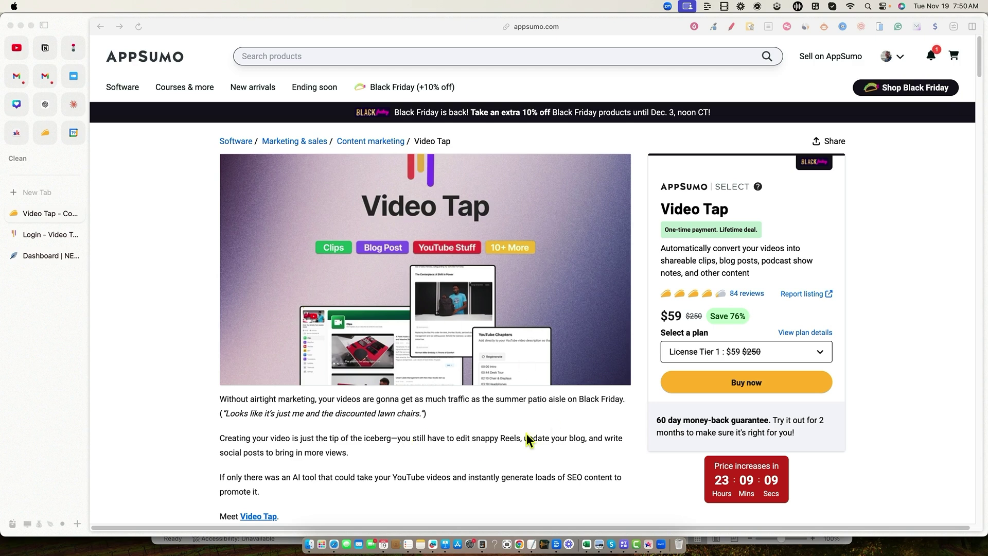
pyautogui.scroll(-3, 526, 433)
pyautogui.scroll(3, 526, 433)
pyautogui.click(47, 214)
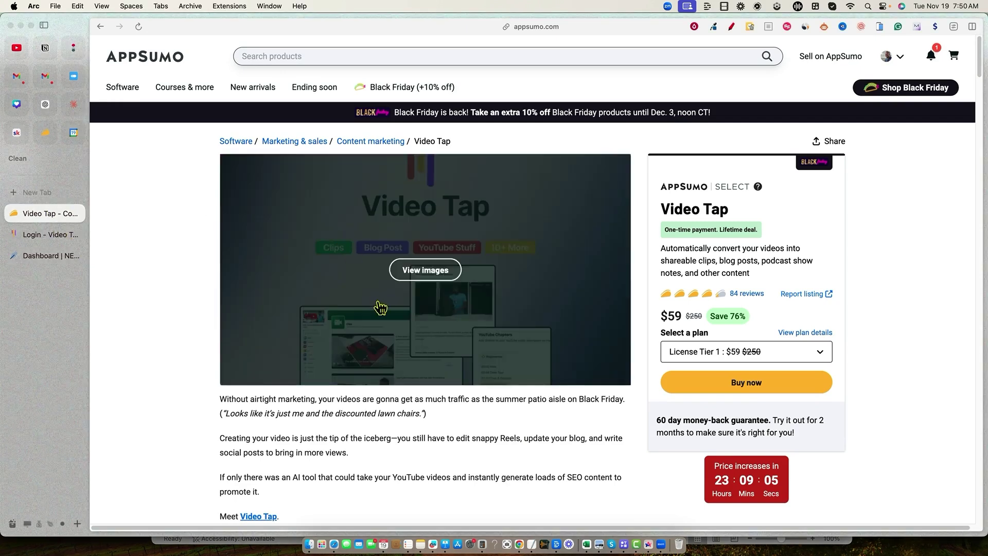
pyautogui.doubleClick(33, 211)
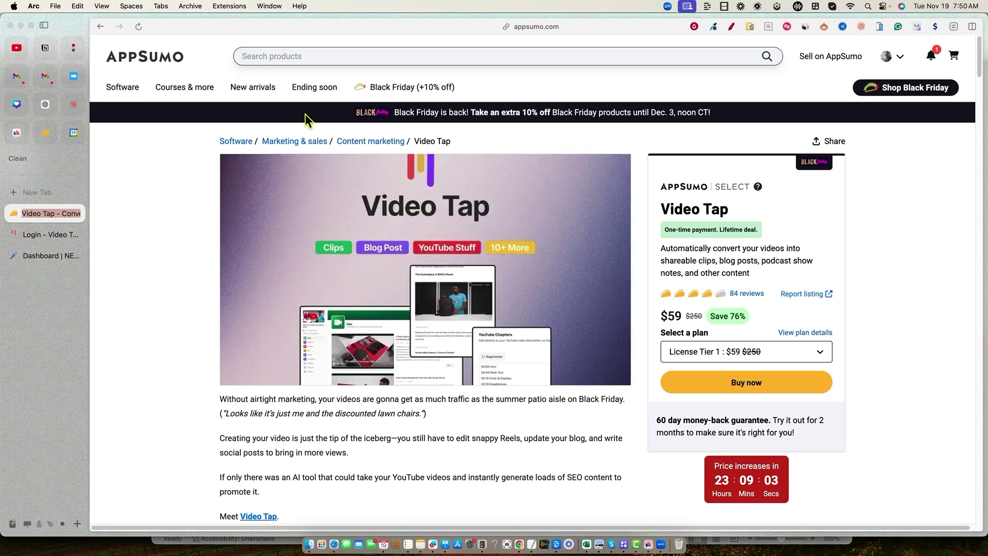
# Step: View the $89 NeuronWriter deal from New arrivals, then switch to the Video Tap login page
pyautogui.press('Escape')
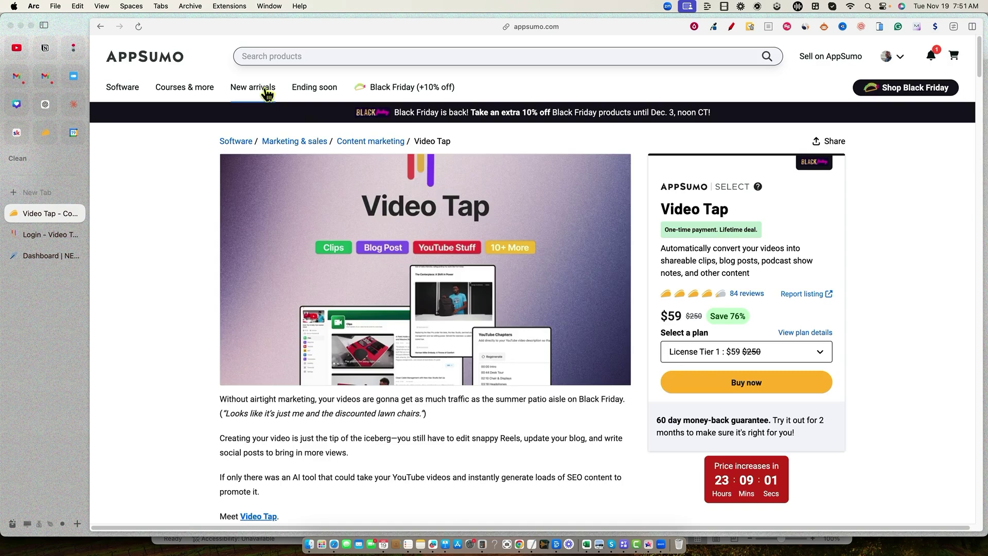
pyautogui.click(267, 94)
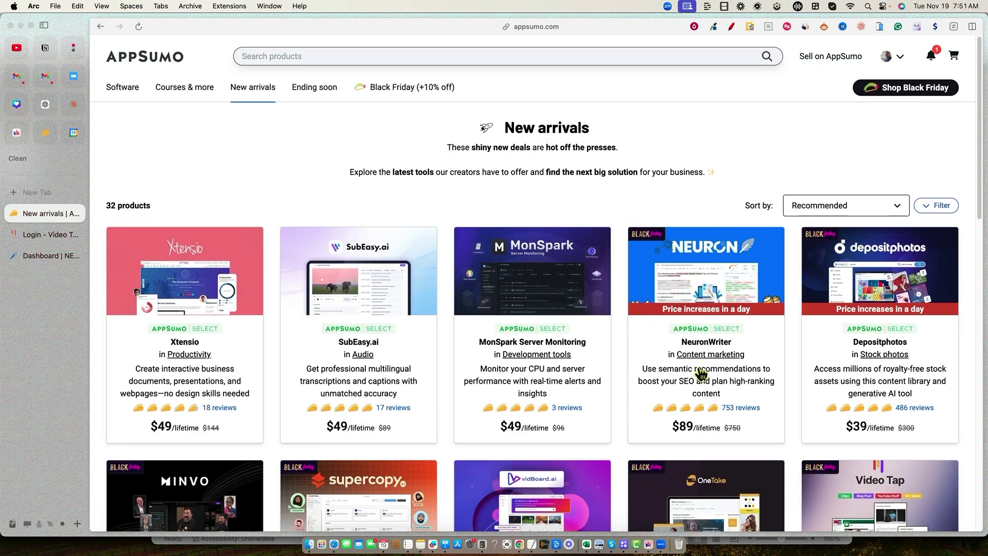
pyautogui.click(700, 372)
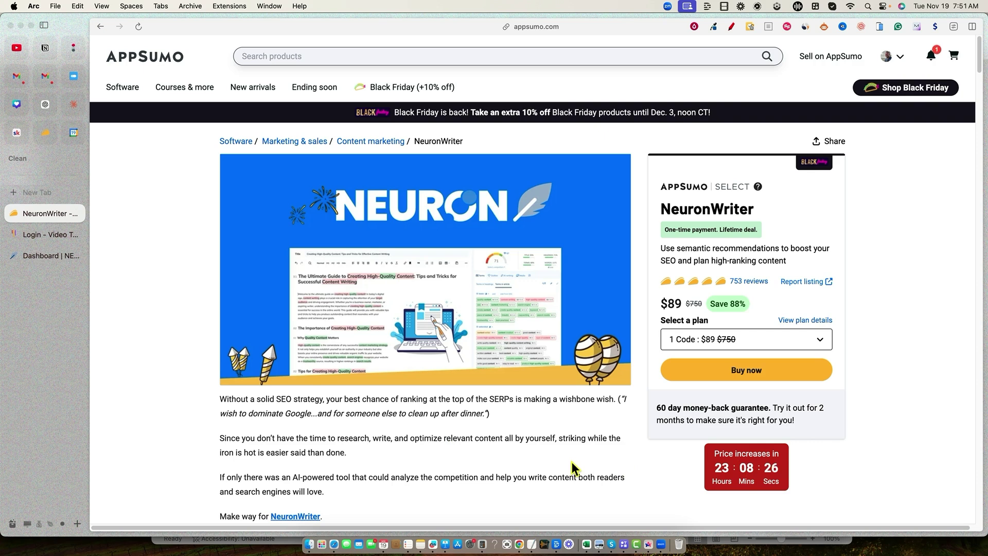
pyautogui.moveTo(517, 325)
pyautogui.click(57, 238)
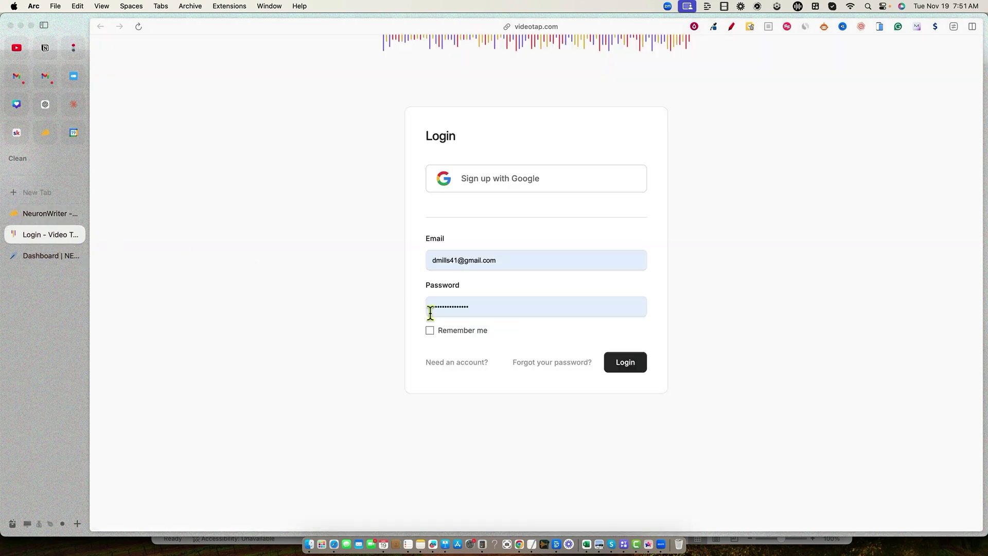
# Step: Log in to Video Tap and add the JoggAI review video for processing
pyautogui.click(625, 362)
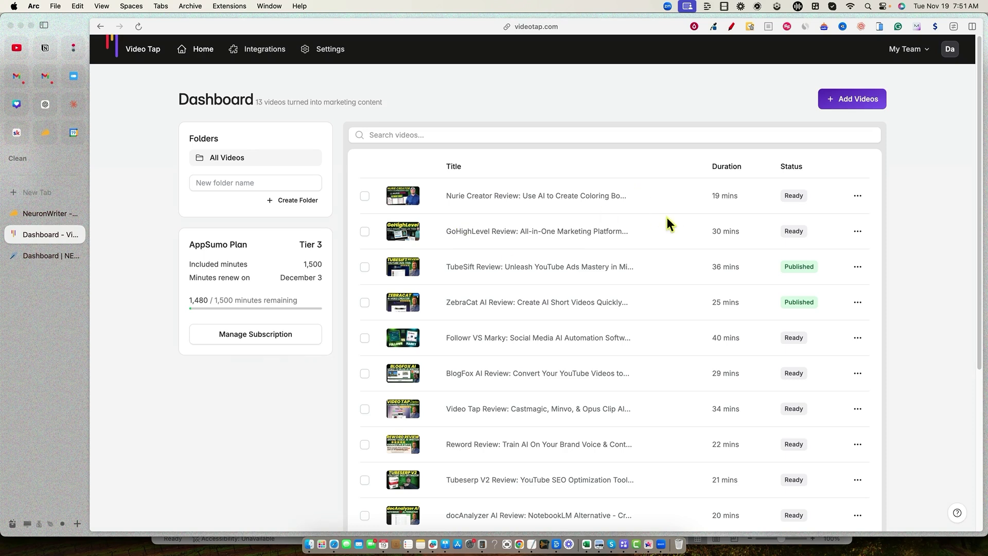
pyautogui.click(846, 103)
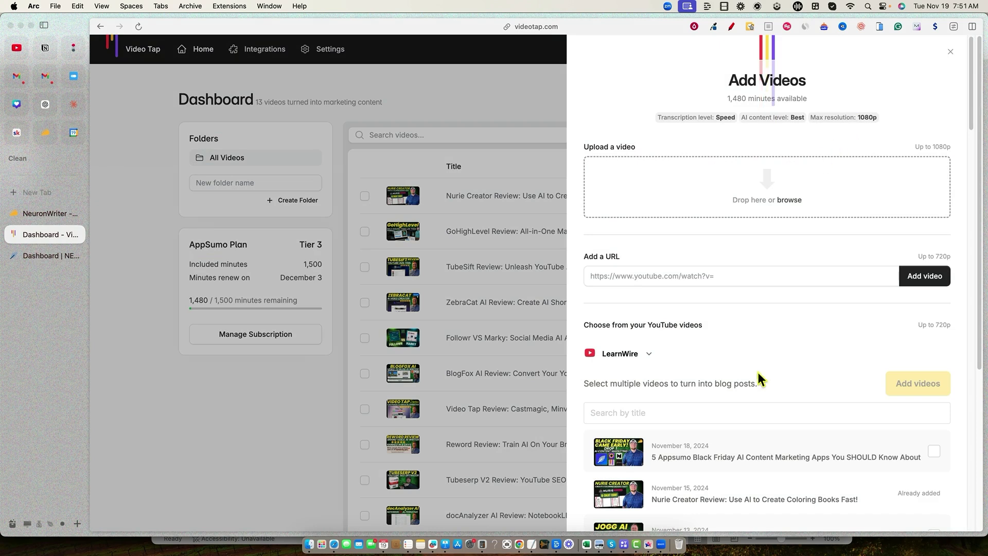
pyautogui.scroll(-2, 758, 372)
pyautogui.scroll(-2, 756, 372)
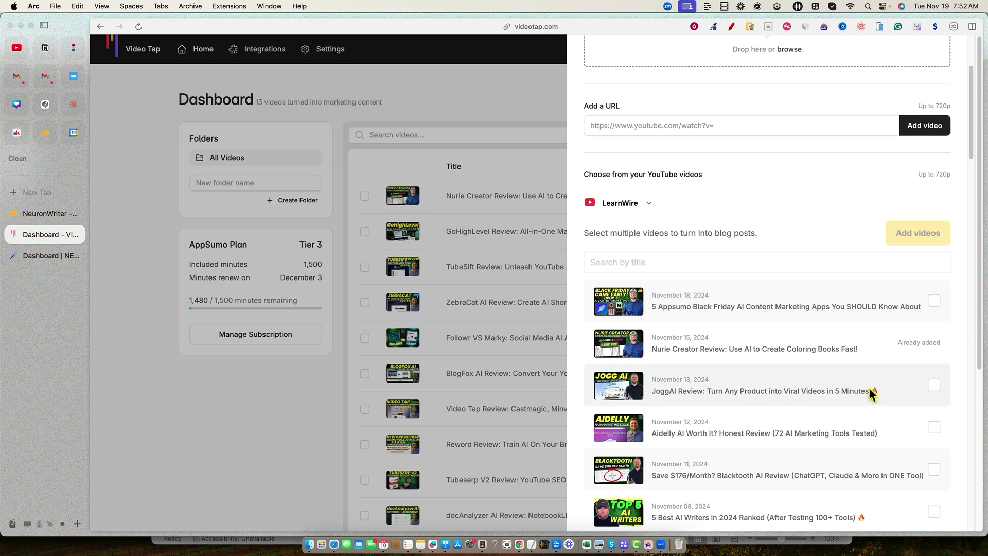
pyautogui.click(934, 384)
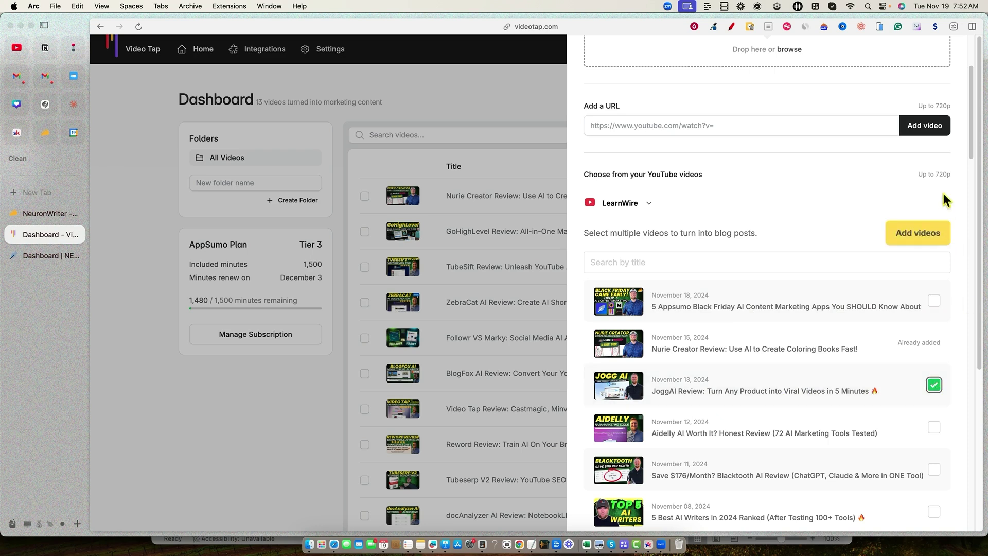
pyautogui.click(921, 234)
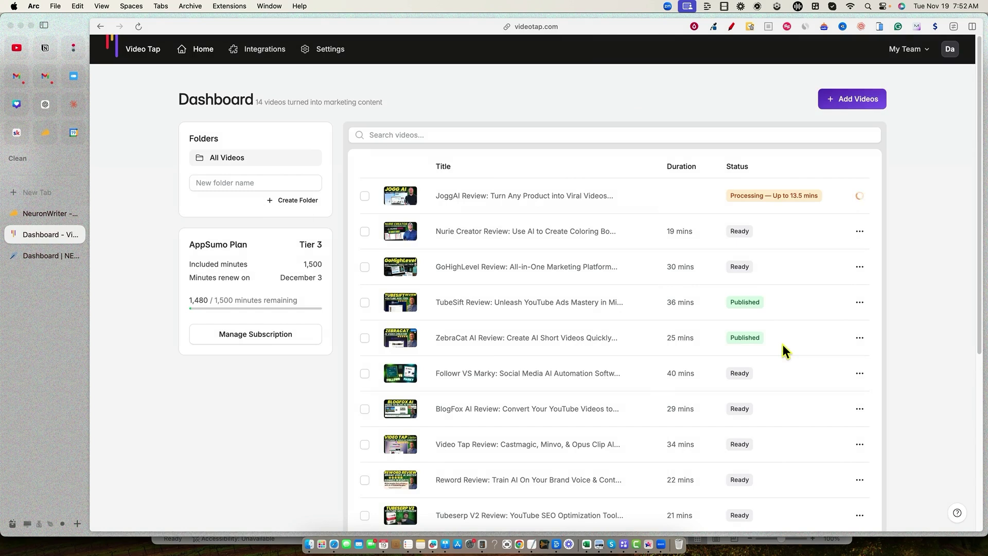
# Step: Copy the words 'JoggAI Review' from the video's title
pyautogui.moveTo(795, 195)
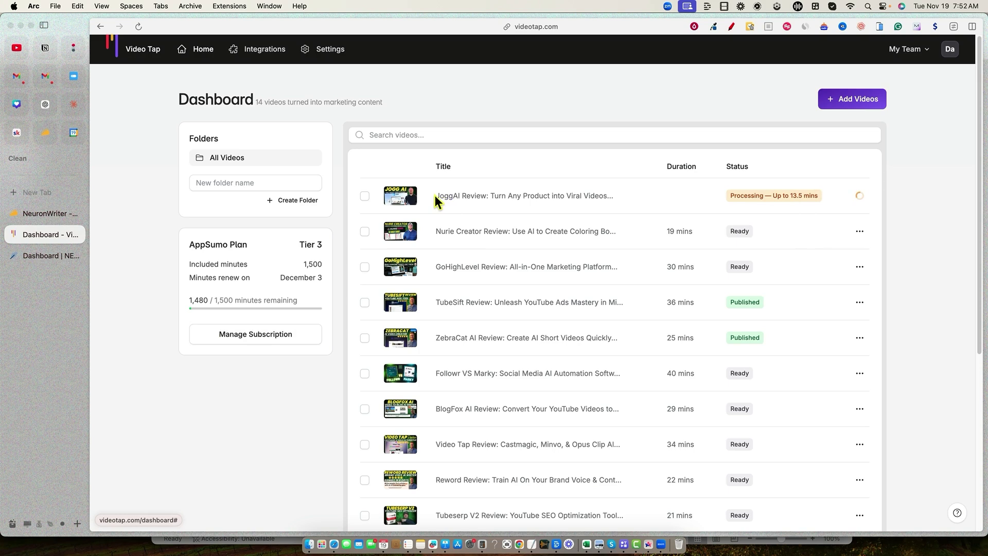
pyautogui.moveTo(432, 195); pyautogui.dragTo(485, 195)
pyautogui.press('super+c')
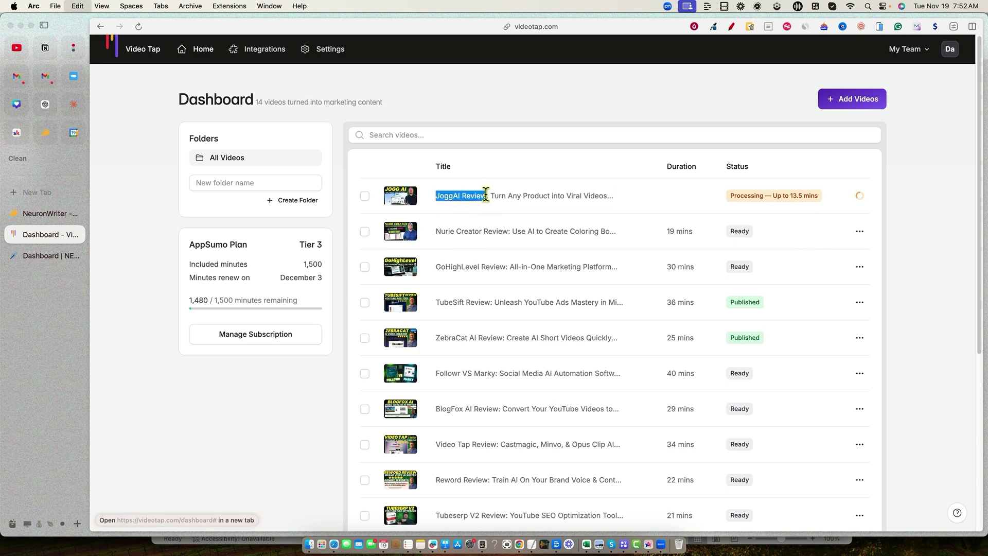
# Step: Run a new 'JoggAI Review' query in the learnwirepro.com project, then return to Video Tap
pyautogui.click(45, 256)
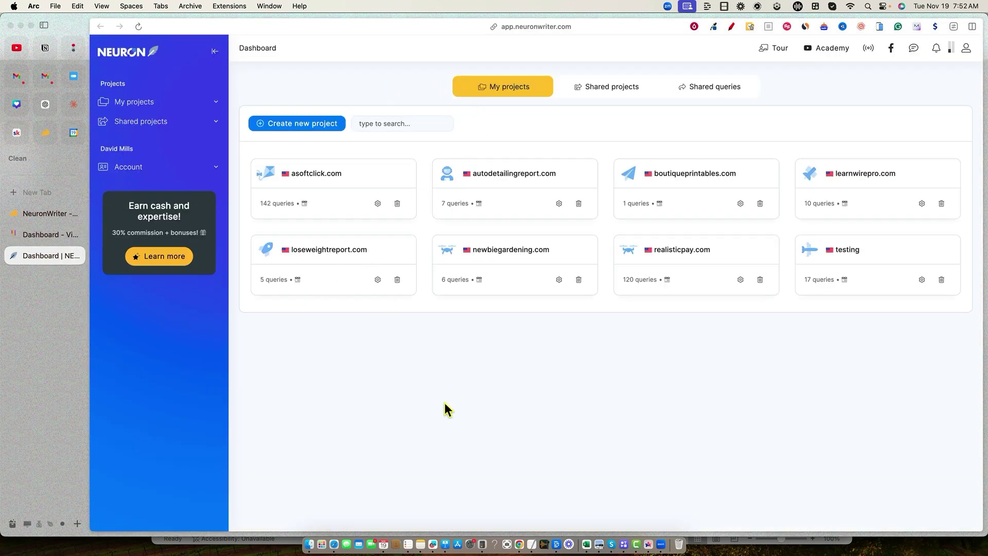
pyautogui.click(846, 181)
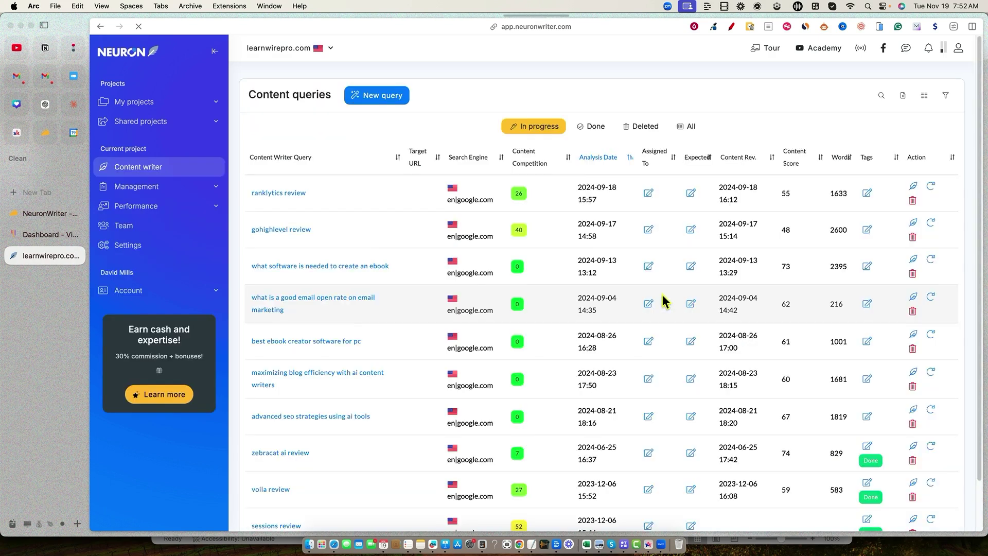
pyautogui.click(395, 103)
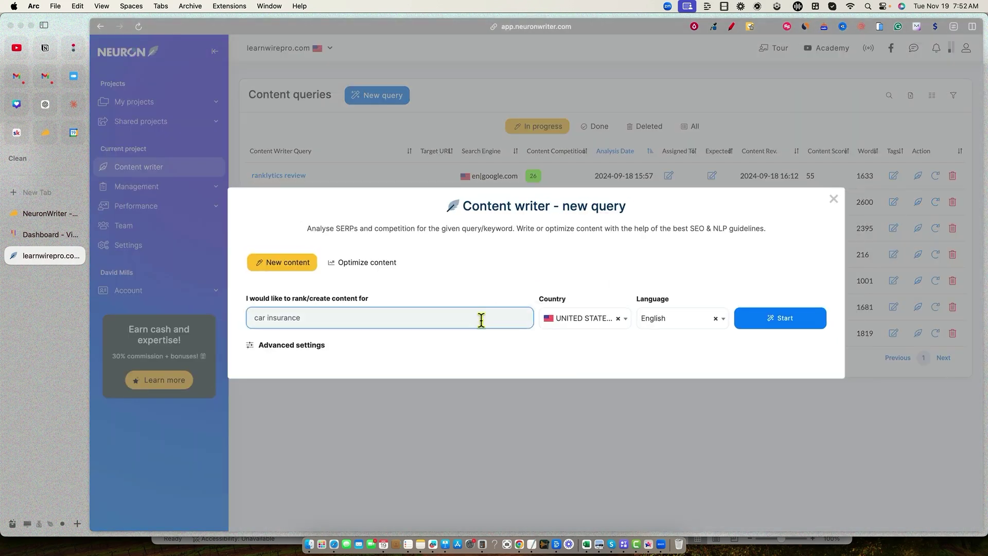
pyautogui.click(481, 319)
pyautogui.press('super+v')
pyautogui.click(749, 324)
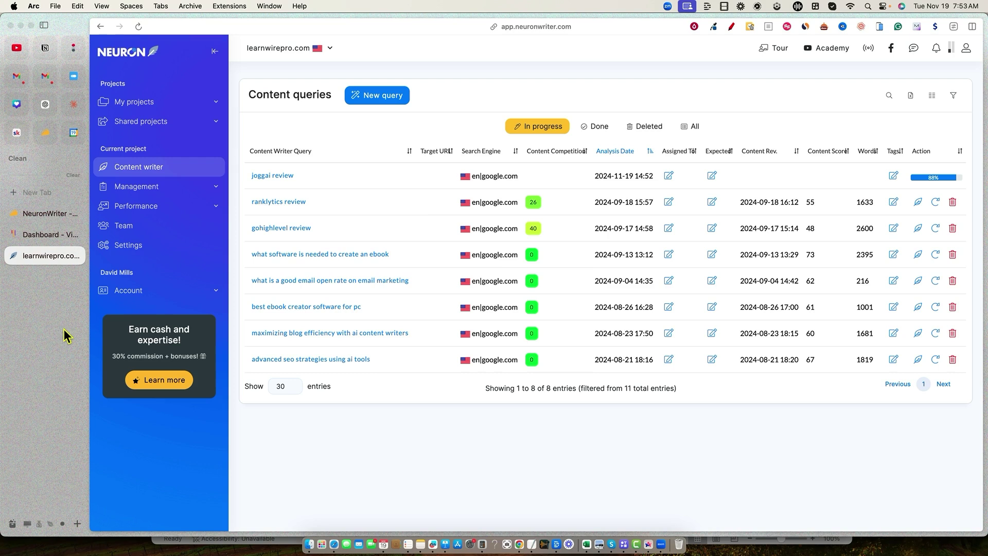
pyautogui.click(35, 235)
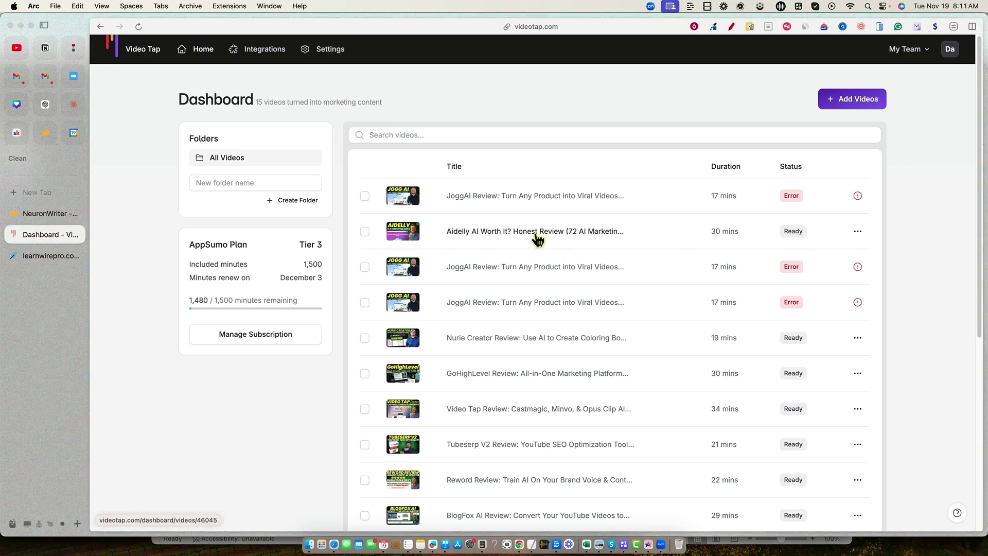
# Step: Open the Aidelly AI review video's generated 778-word blog post
pyautogui.click(536, 237)
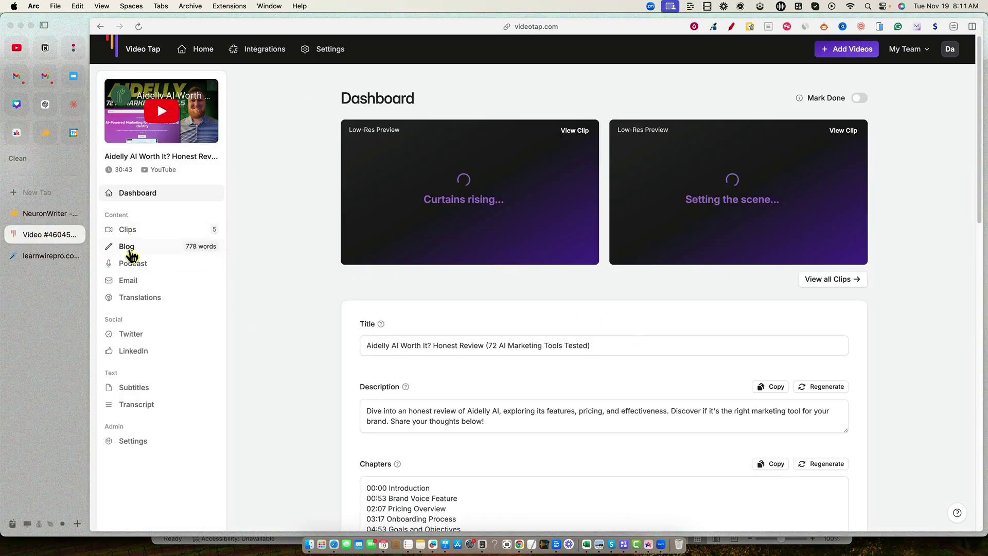
pyautogui.click(194, 249)
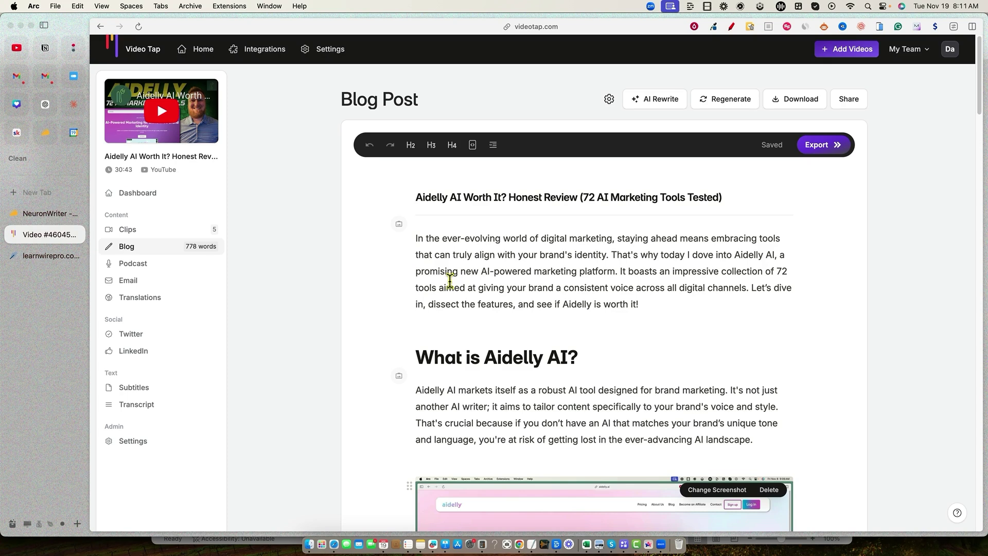
# Step: Select and copy the entire Aidelly AI blog post from its title down, then switch to NeuronWriter
pyautogui.scroll(-20, 620, 314)
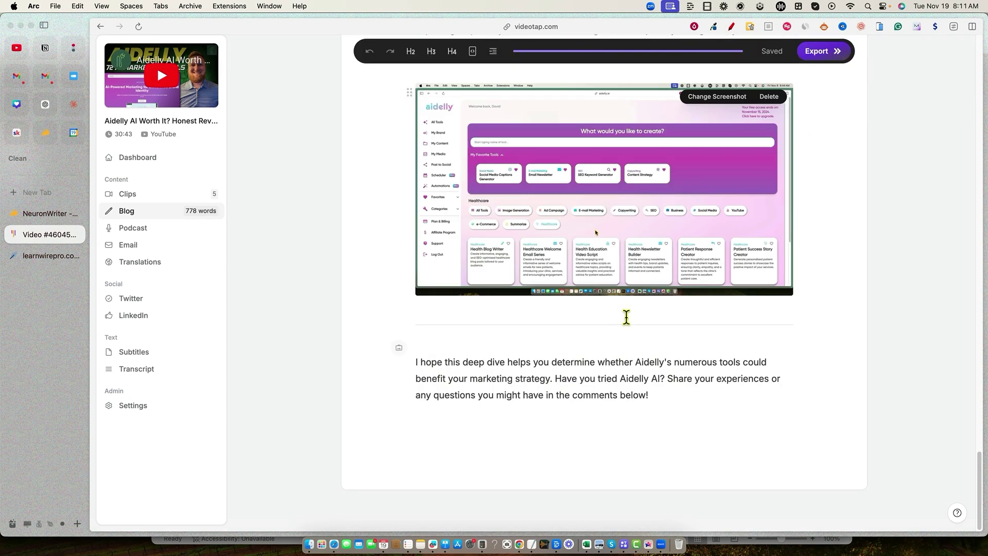
pyautogui.scroll(15, 626, 316)
pyautogui.scroll(-15, 626, 317)
pyautogui.scroll(5, 587, 366)
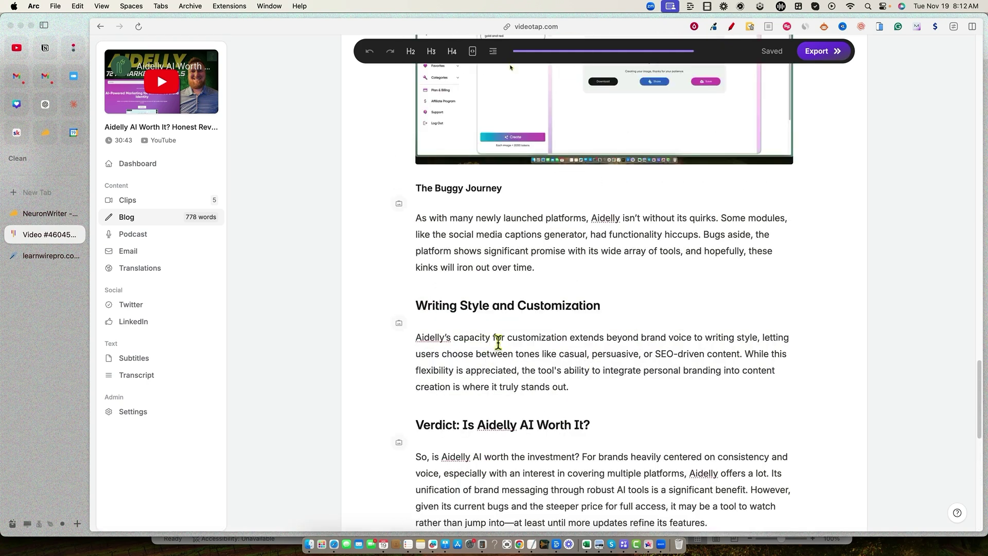
pyautogui.scroll(10, 498, 341)
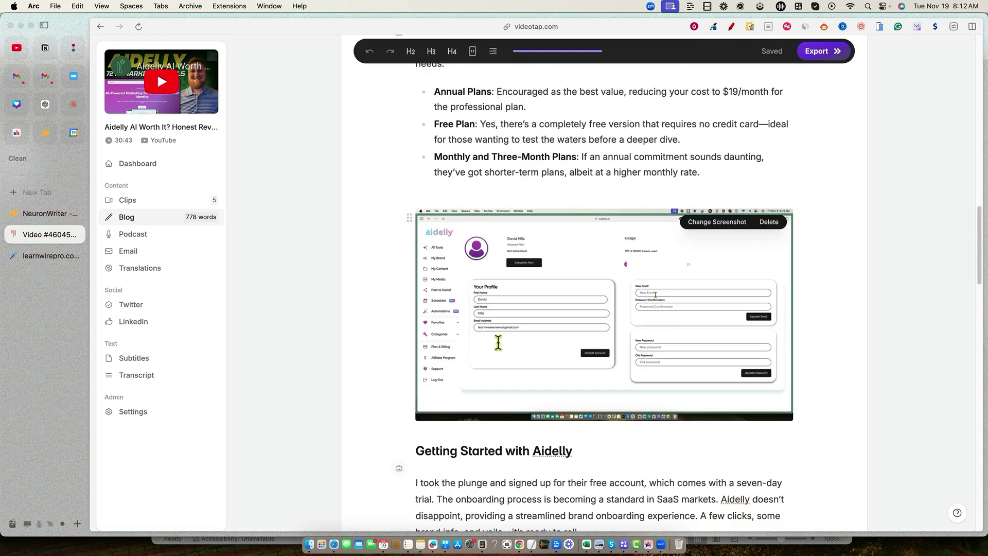
pyautogui.scroll(10, 522, 334)
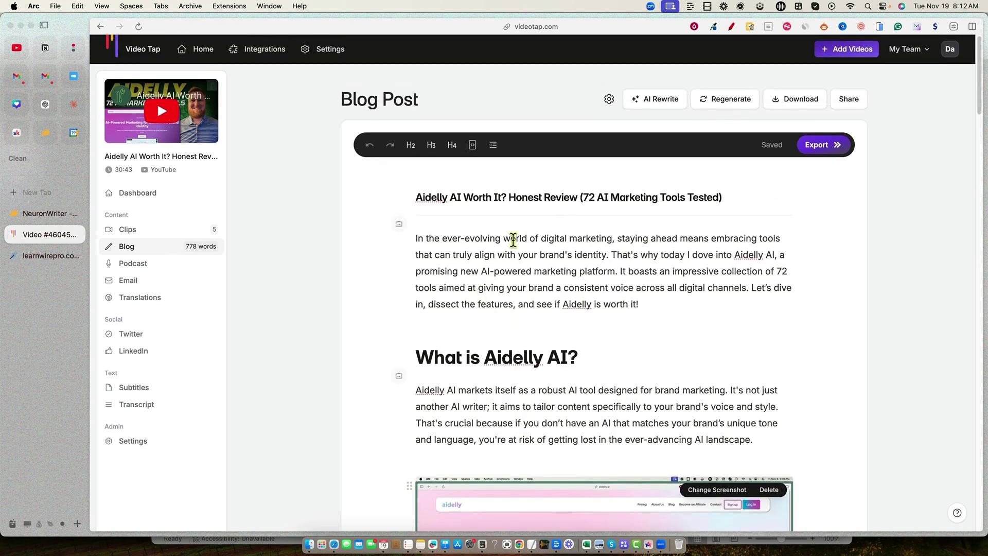
pyautogui.moveTo(414, 197); pyautogui.dragTo(744, 394)
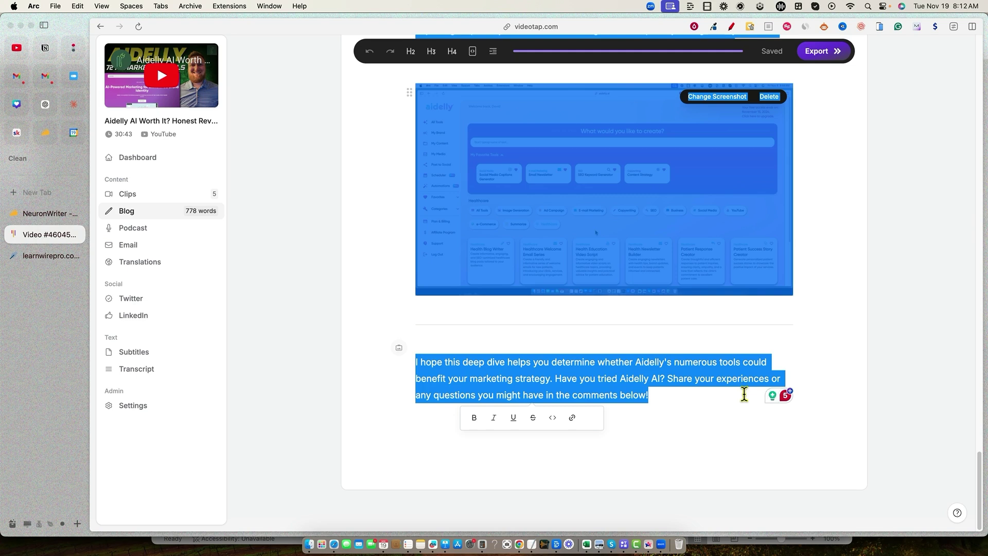
pyautogui.click(23, 260)
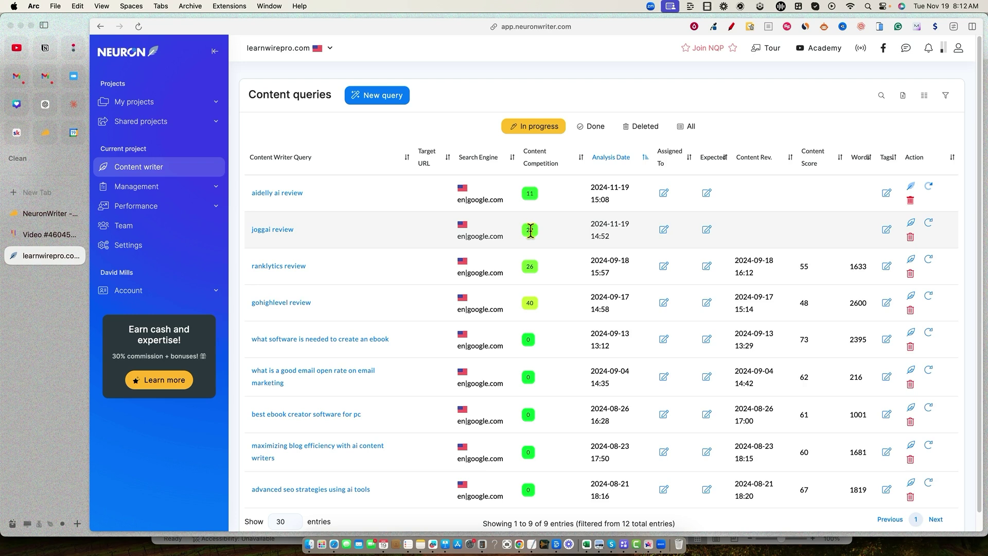
# Step: Open the 'aidelly ai review' query and review its list of competitors
pyautogui.click(271, 193)
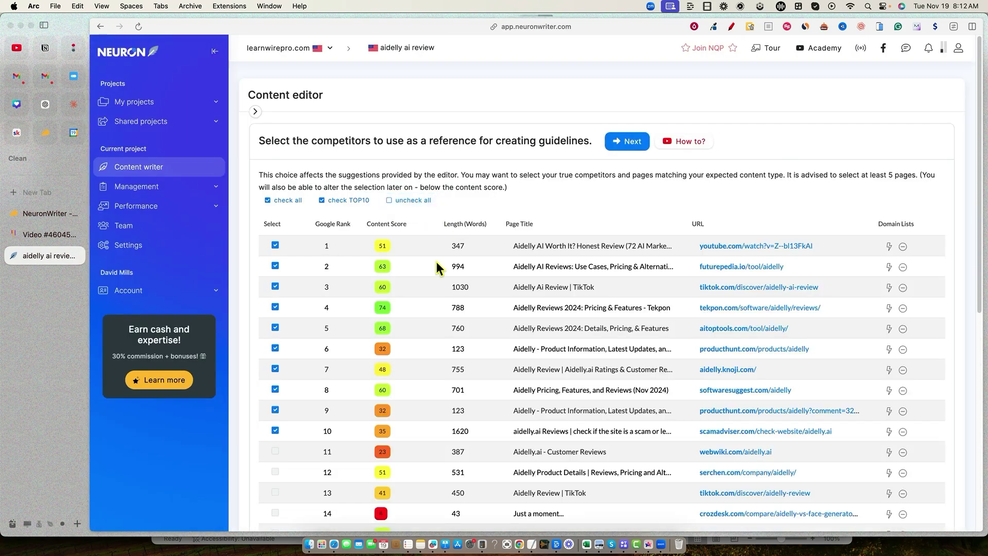
pyautogui.scroll(-1, 282, 452)
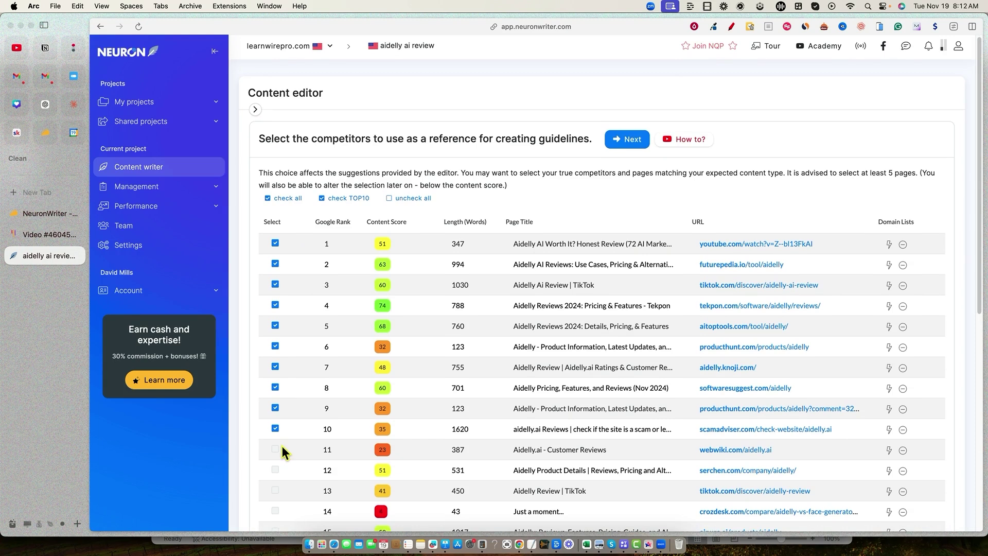
pyautogui.scroll(-8, 454, 441)
pyautogui.scroll(5, 396, 355)
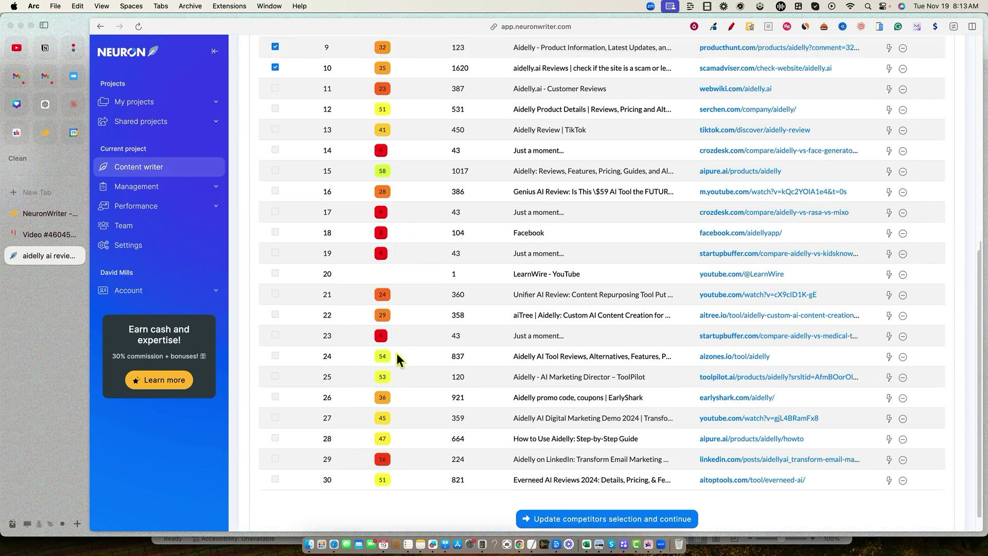
pyautogui.scroll(3, 396, 353)
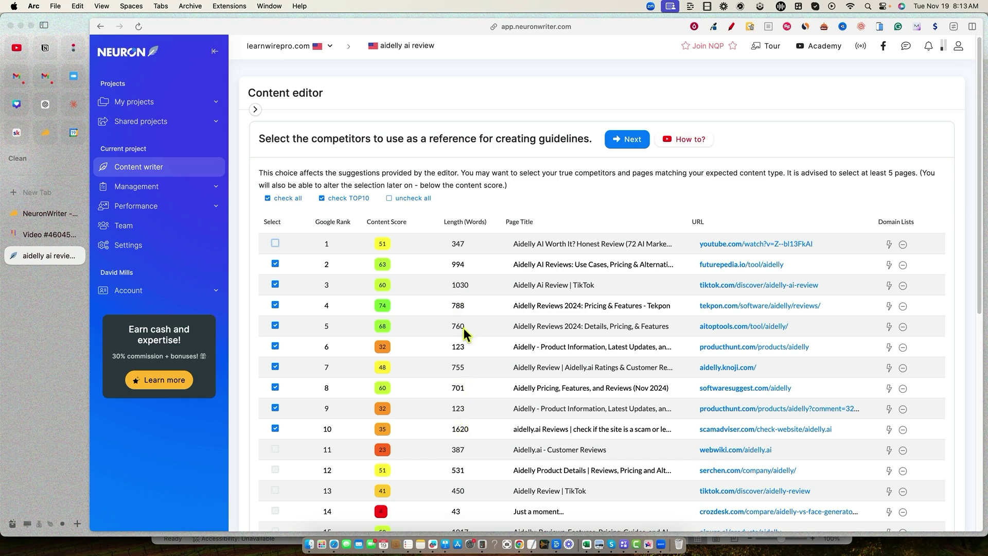
pyautogui.scroll(-1, 470, 393)
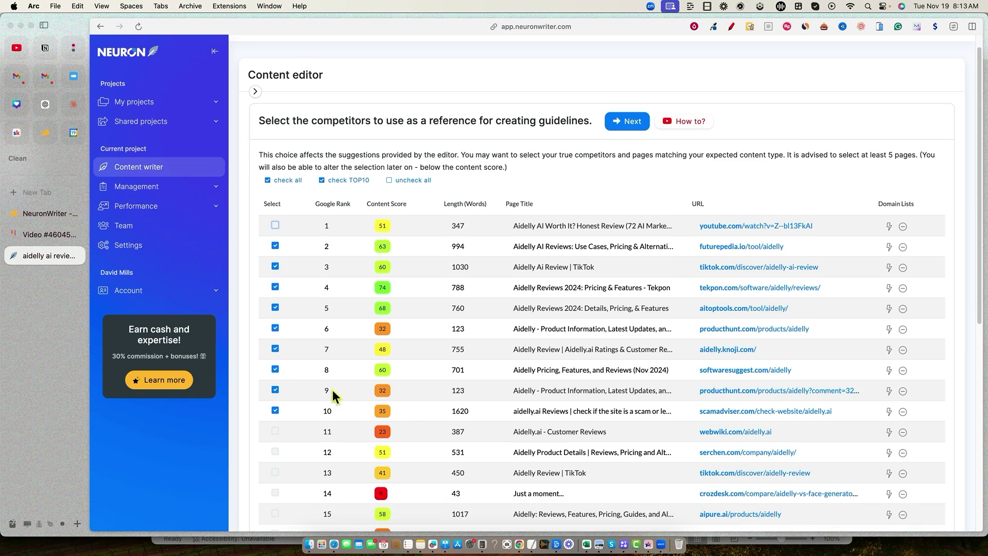
# Step: Drop competitor 9, add competitors 12 and 15, and continue to the editor
pyautogui.click(275, 389)
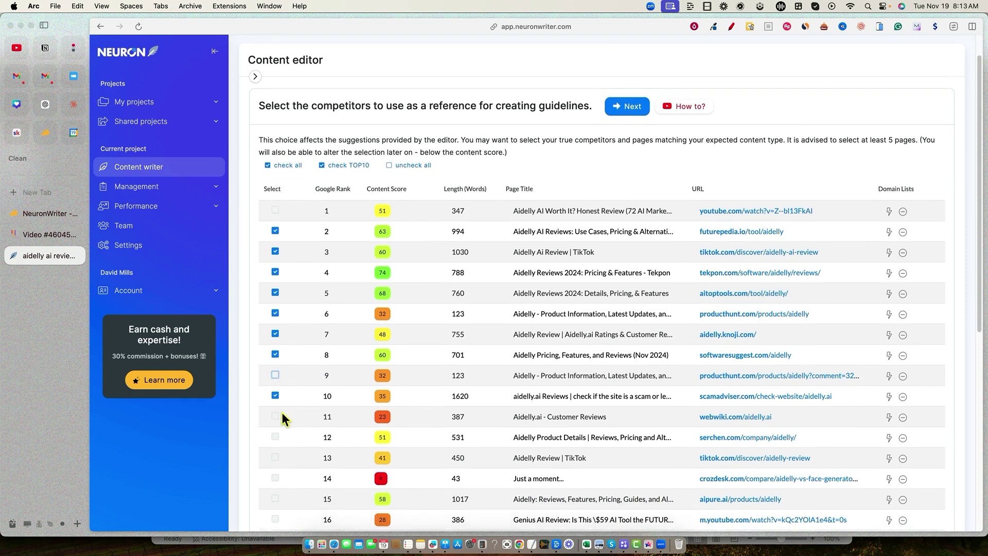
pyautogui.scroll(-3, 282, 412)
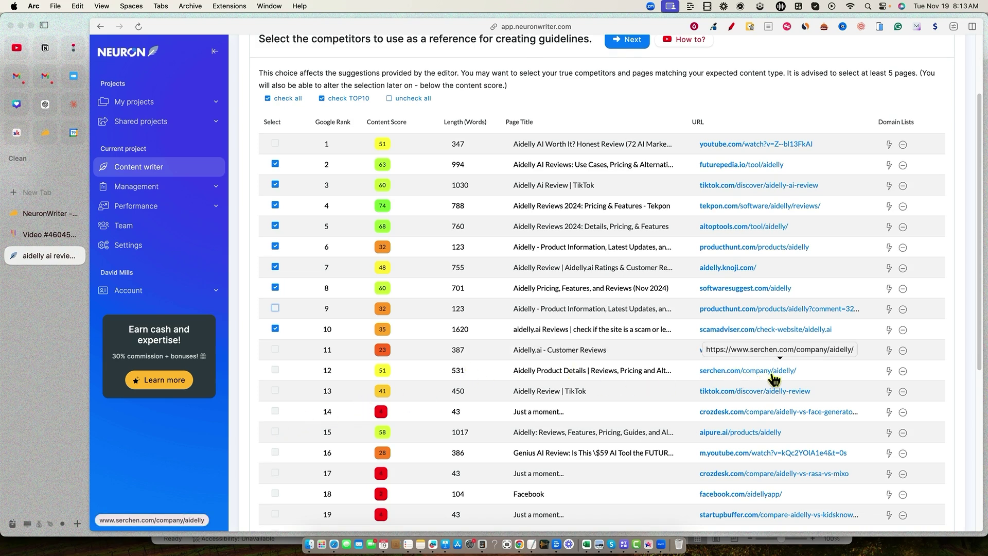
pyautogui.click(275, 370)
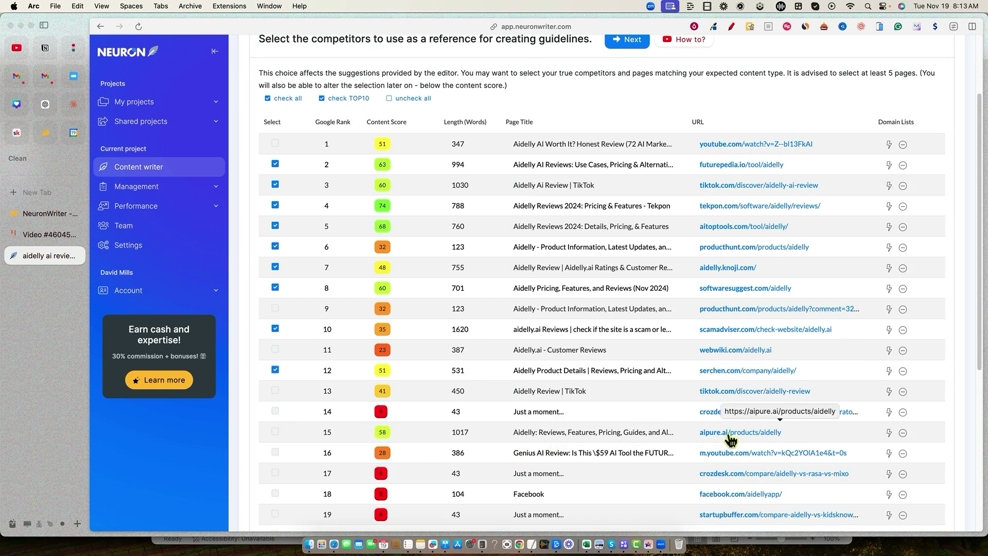
pyautogui.click(275, 431)
pyautogui.scroll(3, 681, 353)
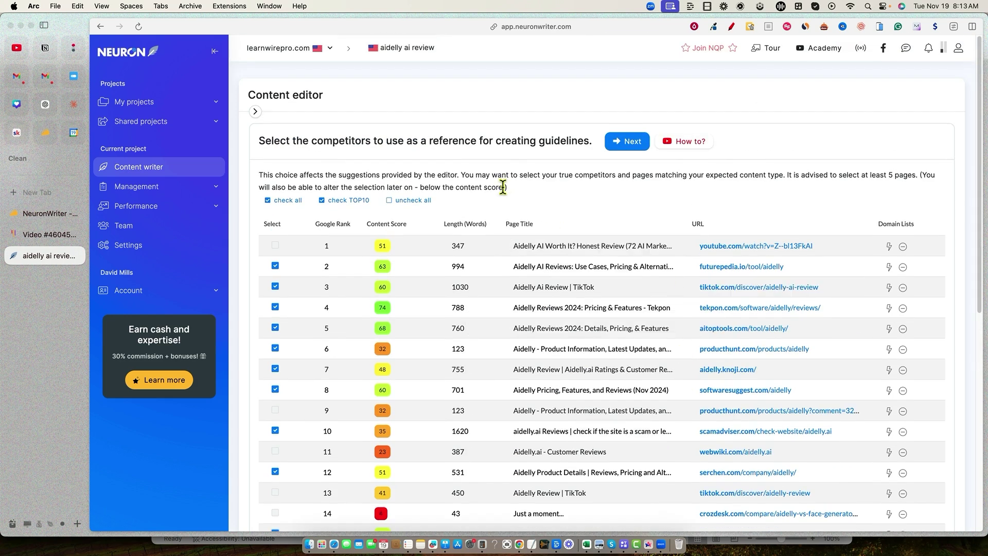
pyautogui.click(626, 141)
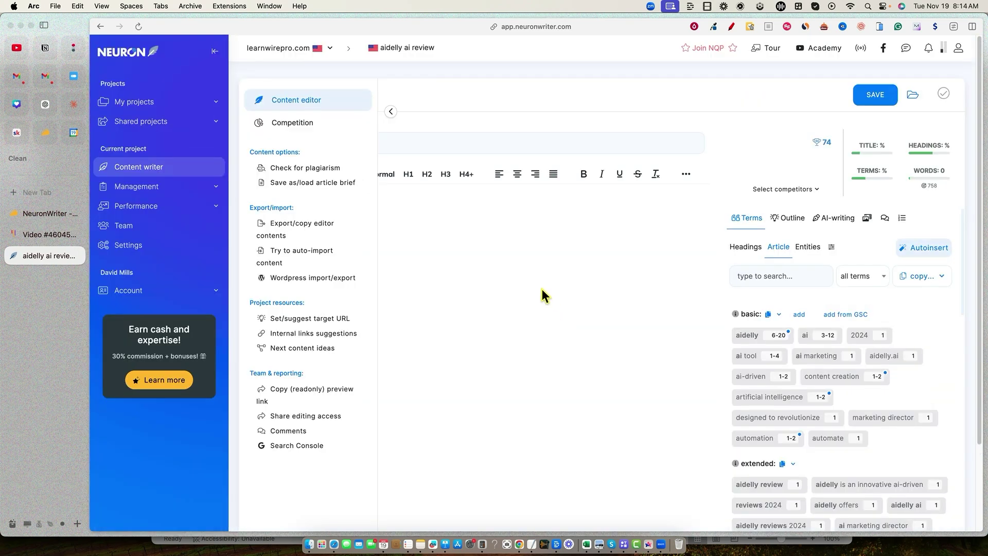
# Step: Paste the Aidelly AI article into the editor for a score of 42, then return to Video Tap
pyautogui.press('super+v')
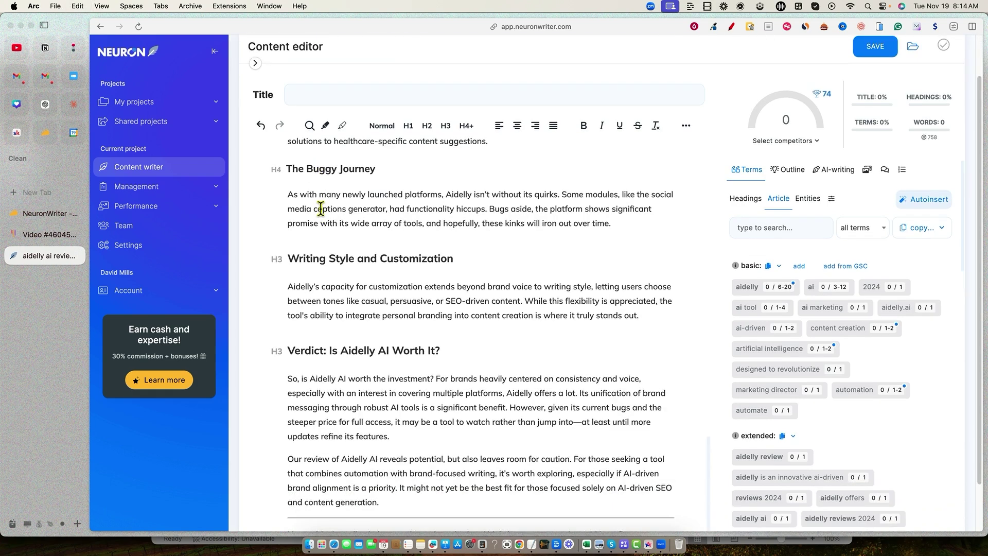
pyautogui.scroll(15, 342, 229)
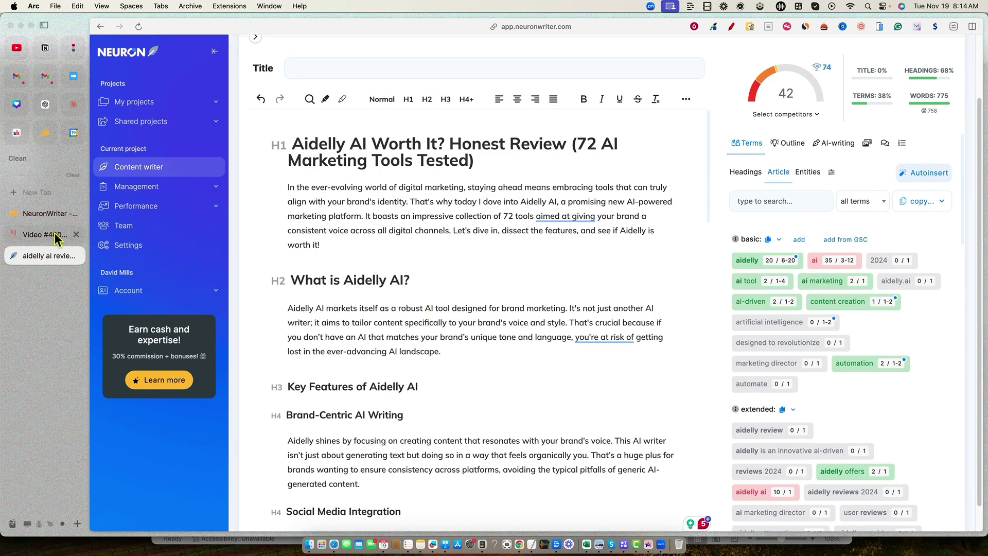
pyautogui.click(74, 235)
# Step: Clear the selection and copy the Aidelly AI blog post as Markdown via Export
pyautogui.click(854, 334)
pyautogui.scroll(3, 691, 214)
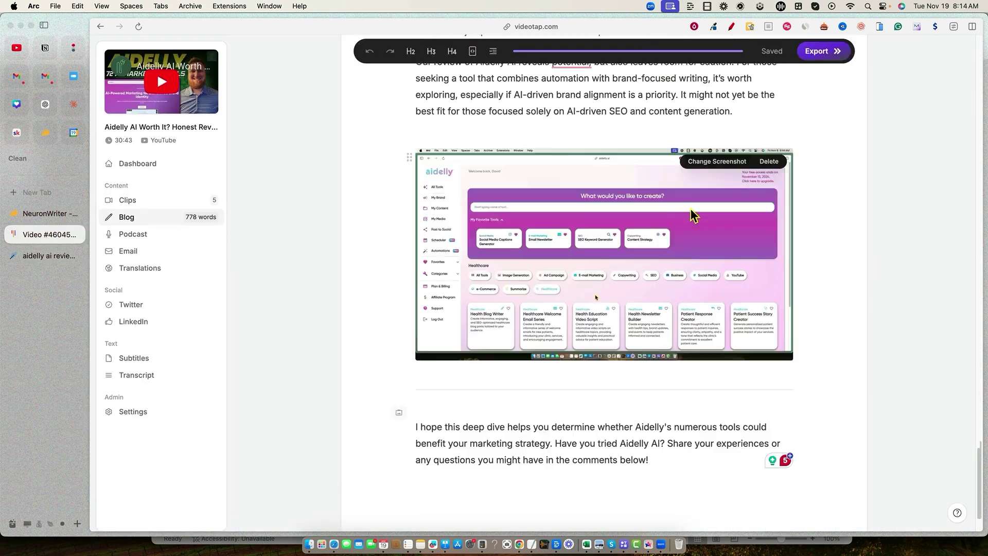
pyautogui.click(647, 367)
pyautogui.click(798, 172)
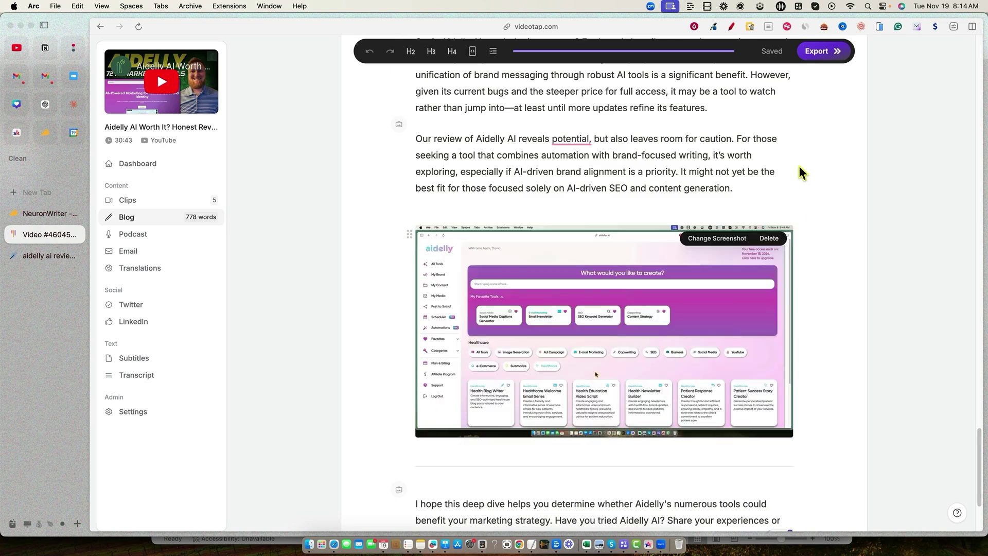
pyautogui.scroll(20, 798, 172)
pyautogui.click(824, 57)
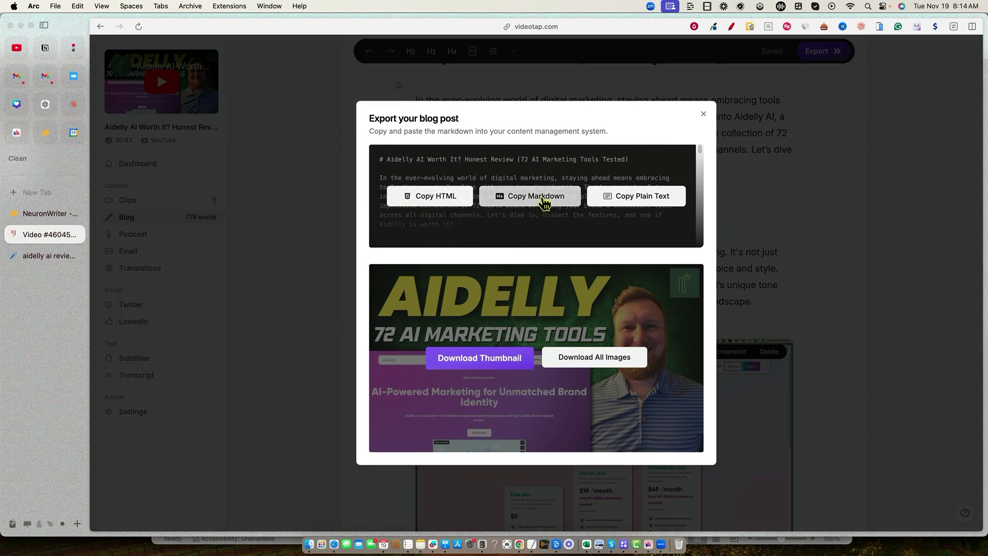
pyautogui.click(541, 203)
# Step: Replace the editor's text with the Markdown version of the post, then empty the editor
pyautogui.click(44, 255)
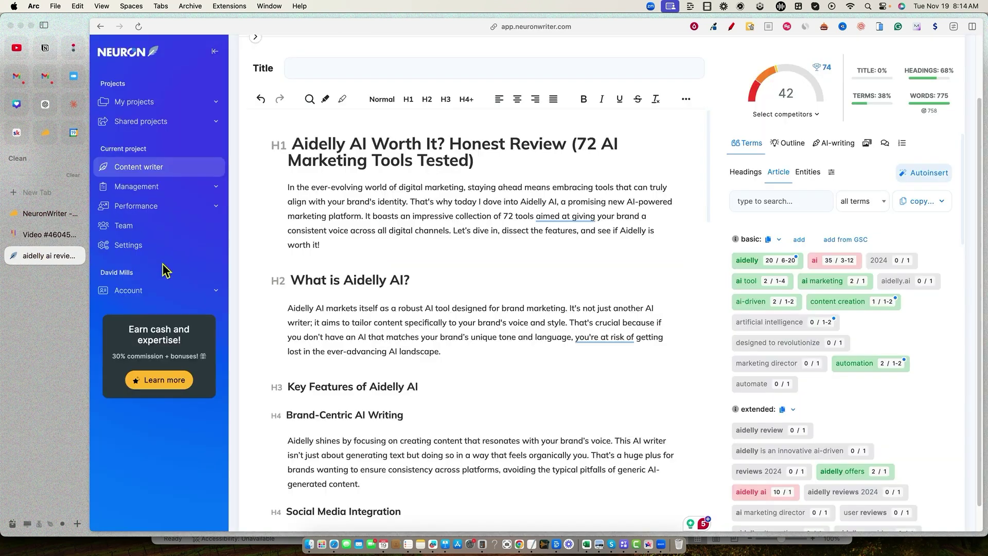
pyautogui.press('super+a')
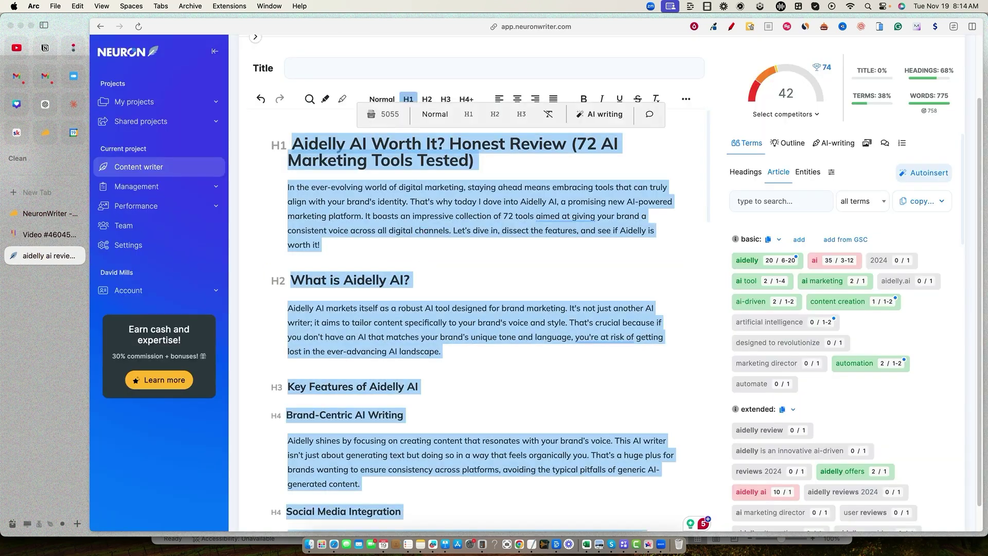
pyautogui.press('BackSpace')
pyautogui.press('super+v')
pyautogui.scroll(20, 453, 312)
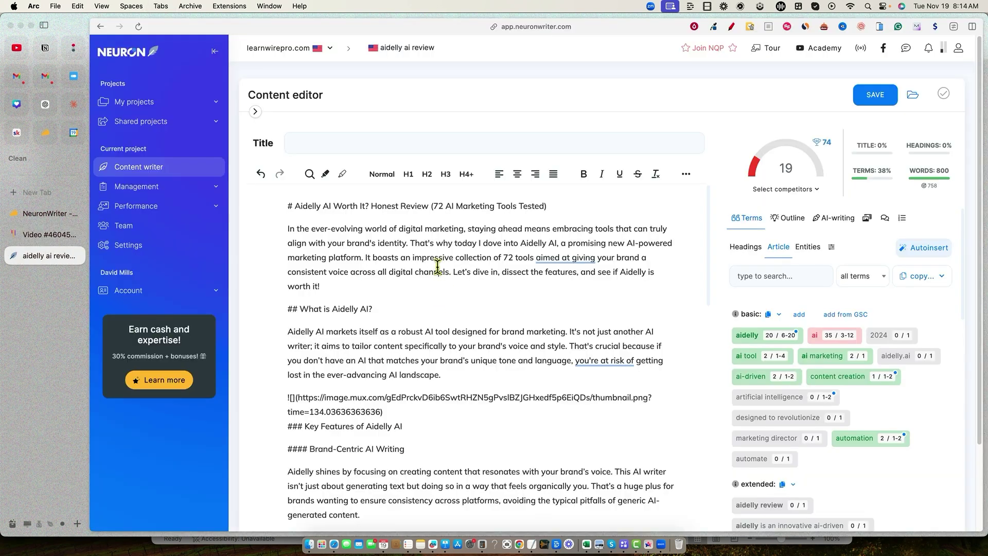
pyautogui.press('super+v')
pyautogui.press('super+a')
pyautogui.press('BackSpace')
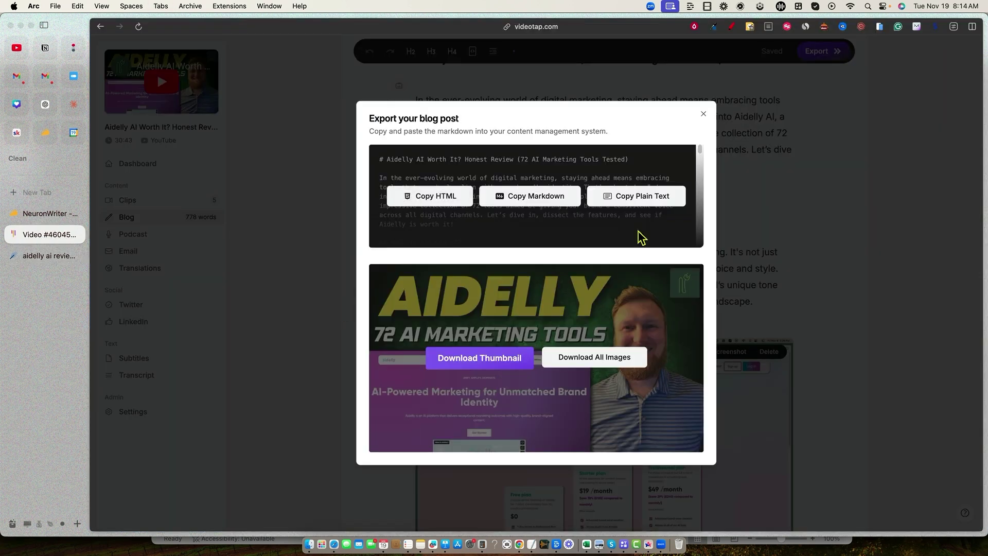
# Step: Copy the post as plain text, paste it into NeuronWriter, then clear the editor and return to Video Tap
pyautogui.click(645, 203)
pyautogui.hotkey('ctrl', 'Tab')
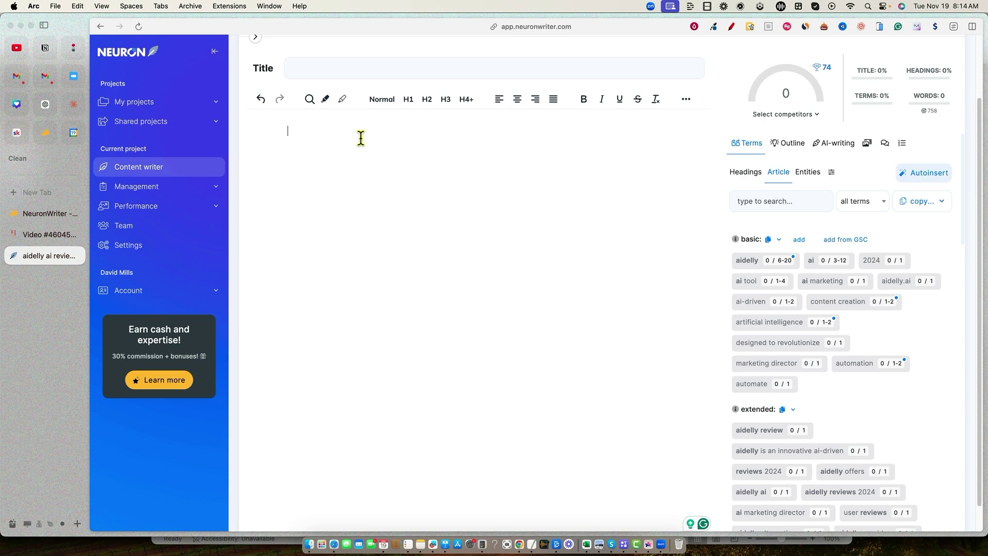
pyautogui.press('super+v')
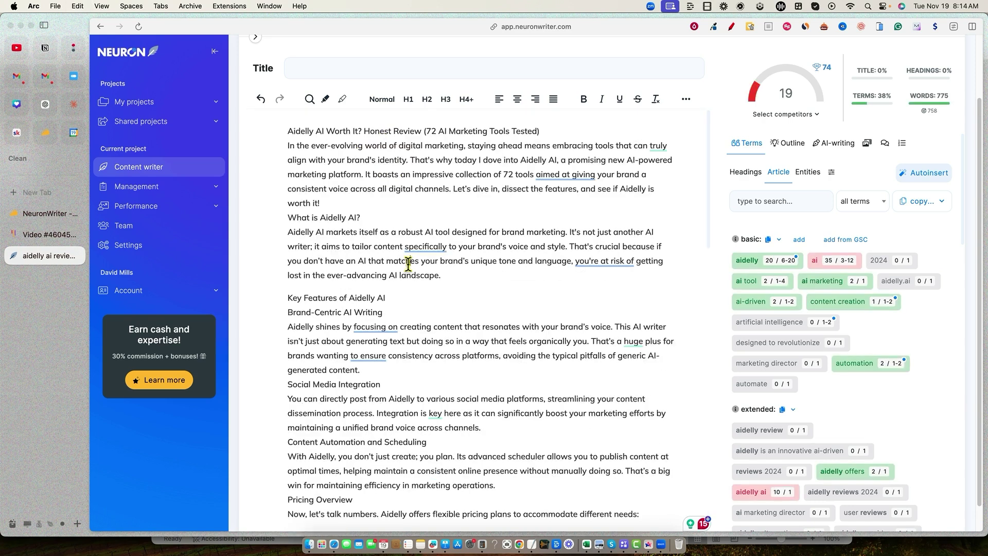
pyautogui.press('super+a')
pyautogui.press('BackSpace')
pyautogui.hotkey('ctrl', 'Tab')
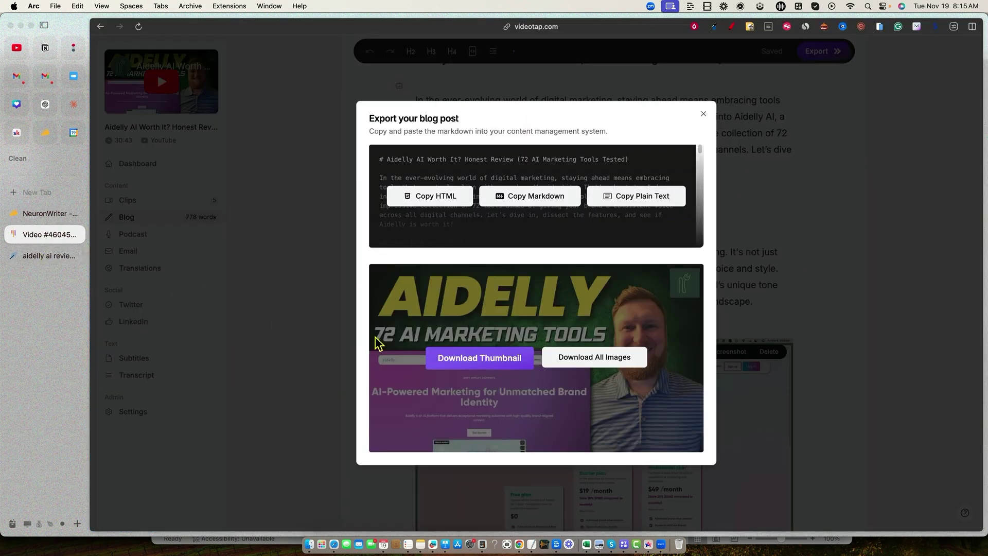
# Step: Close Video Tap's export dialog, copy the whole blog post from its title down, and return to NeuronWriter
pyautogui.click(775, 234)
pyautogui.scroll(3, 591, 278)
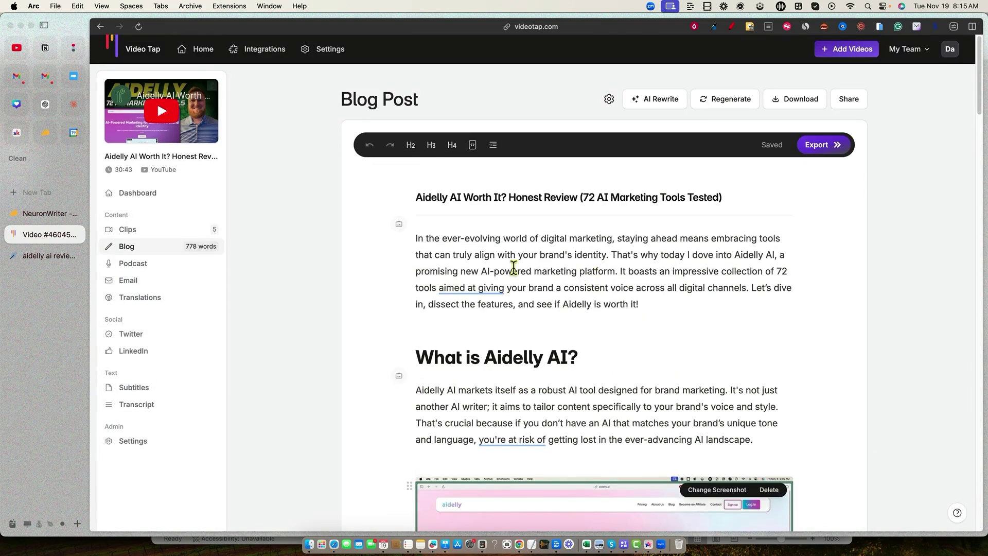
pyautogui.moveTo(416, 198); pyautogui.dragTo(668, 389)
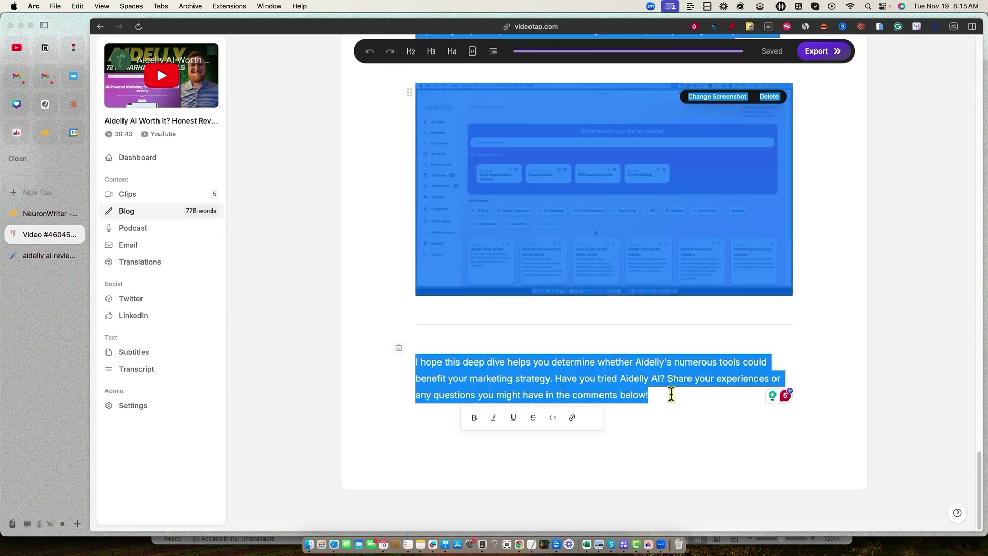
pyautogui.click(52, 256)
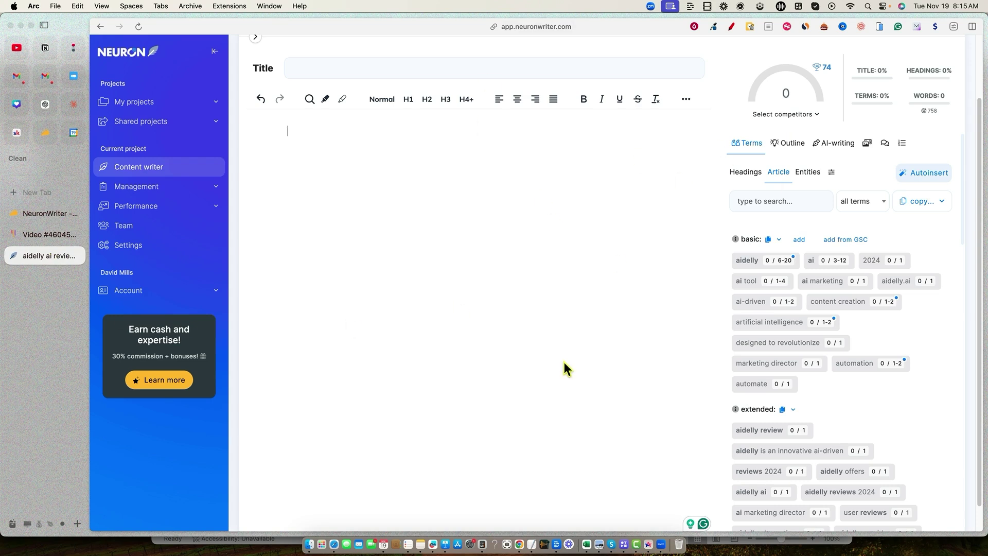
# Step: Paste the full Aidelly AI review into the editor and return to its top, reaching score 42
pyautogui.press('super+v')
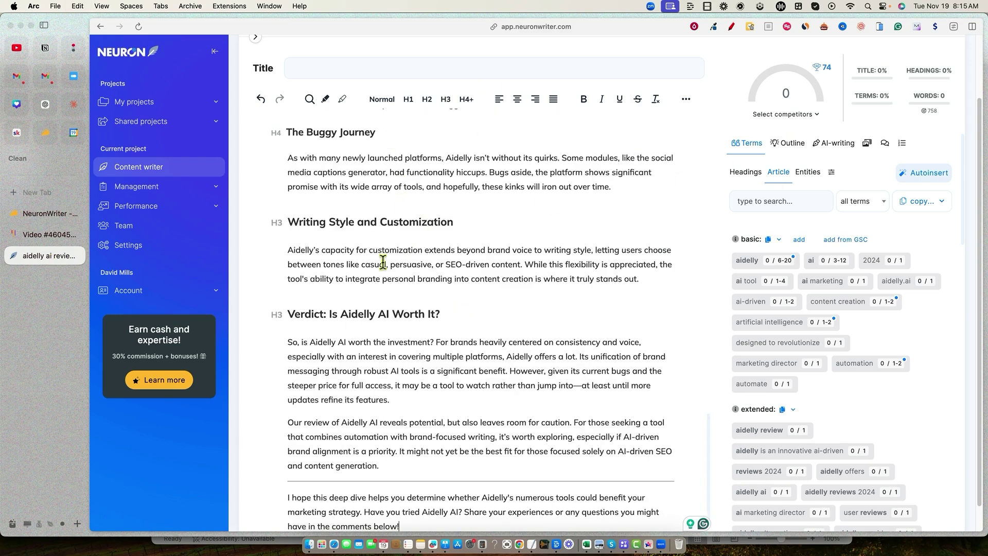
pyautogui.press('super+Up')
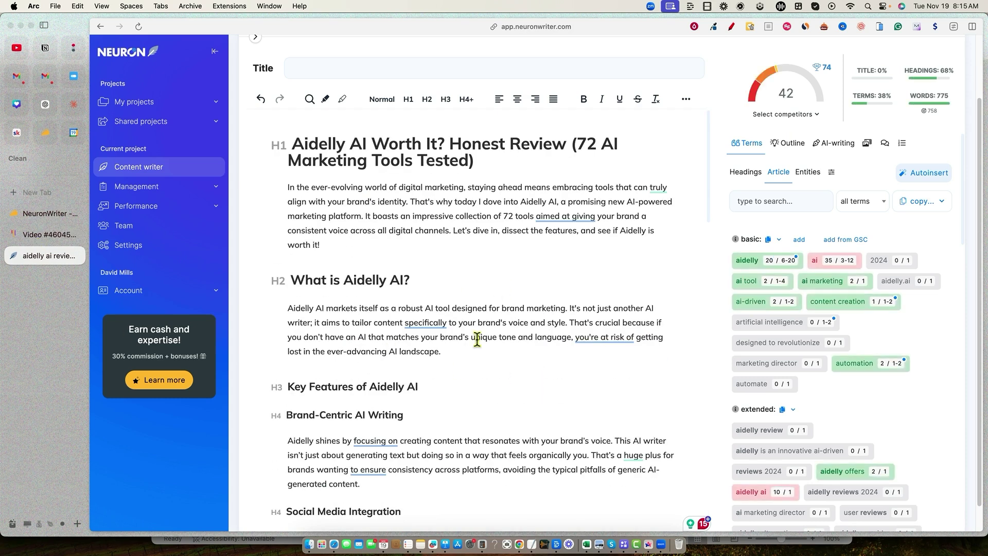
pyautogui.scroll(3, 486, 322)
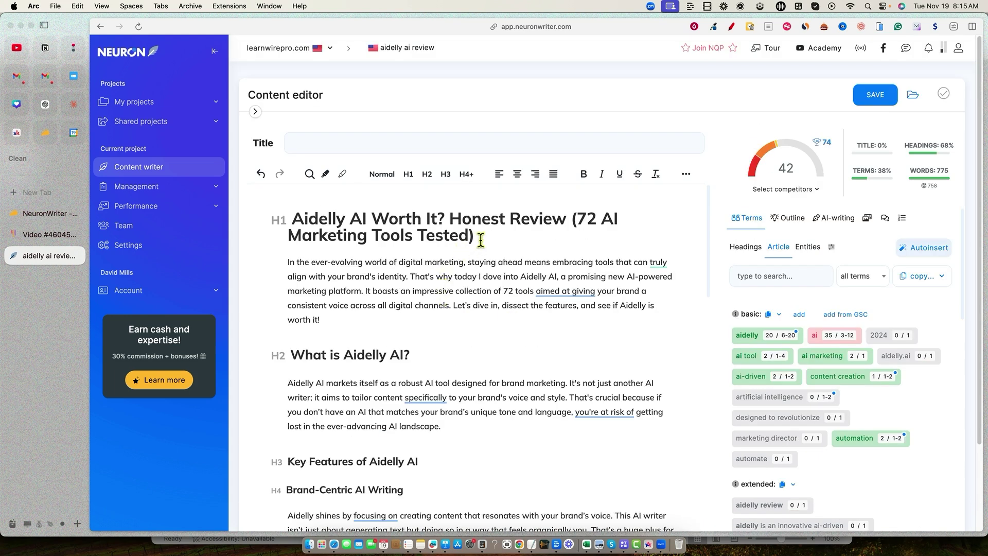
# Step: Make the subtitle line the meta title: 'Aidelly AI Review: Deep Dive Honest Review - 72 Marketing Tools Tested'
pyautogui.click(361, 146)
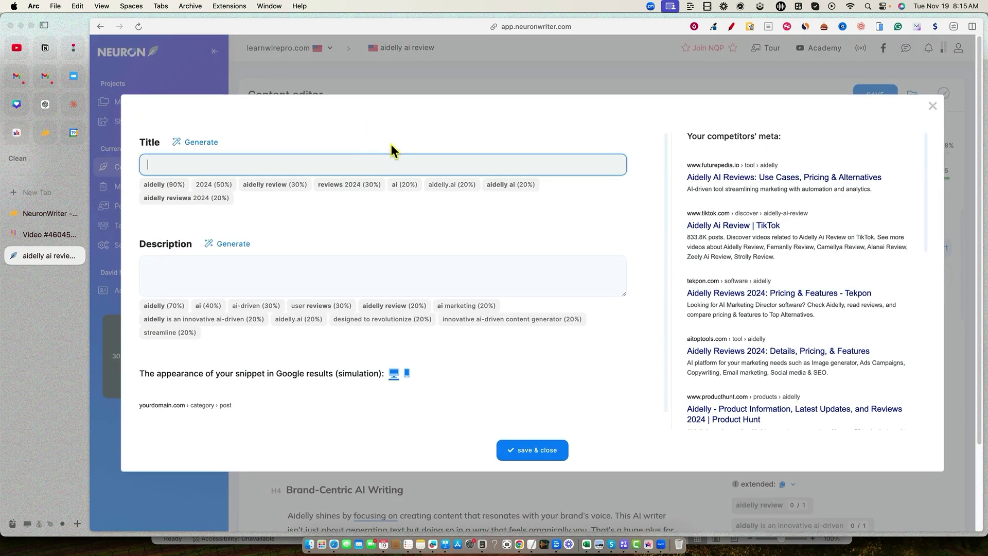
pyautogui.press('Escape')
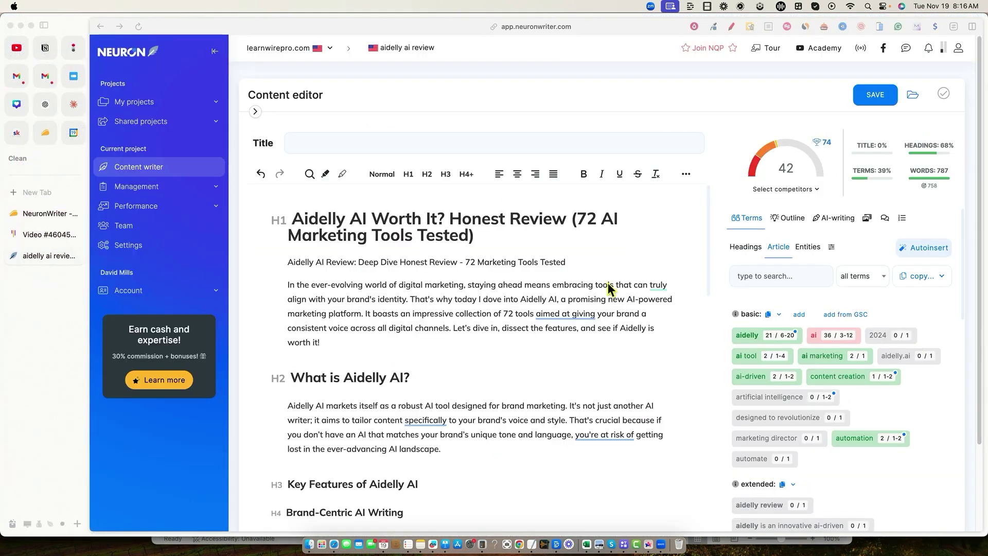
pyautogui.click(537, 262)
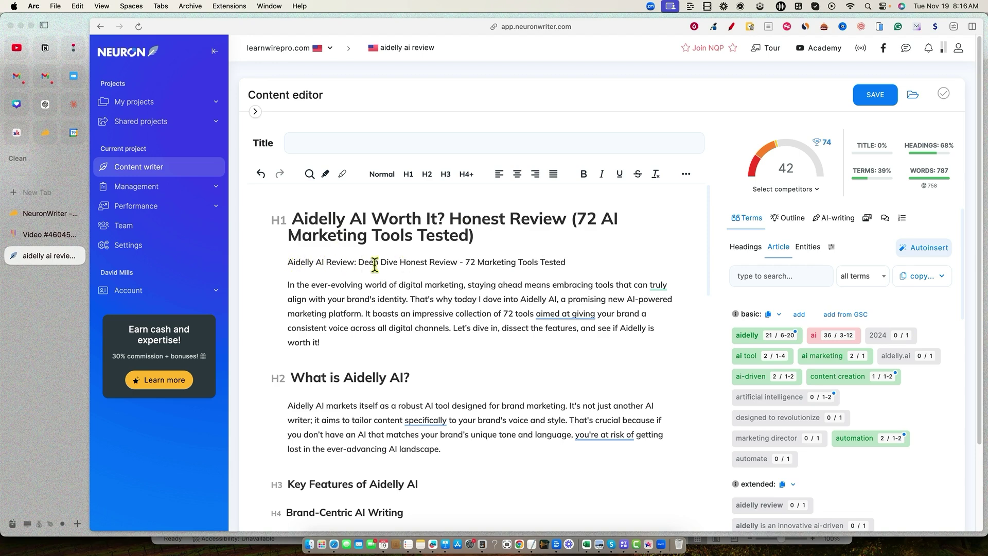
pyautogui.moveTo(567, 263); pyautogui.dragTo(289, 263)
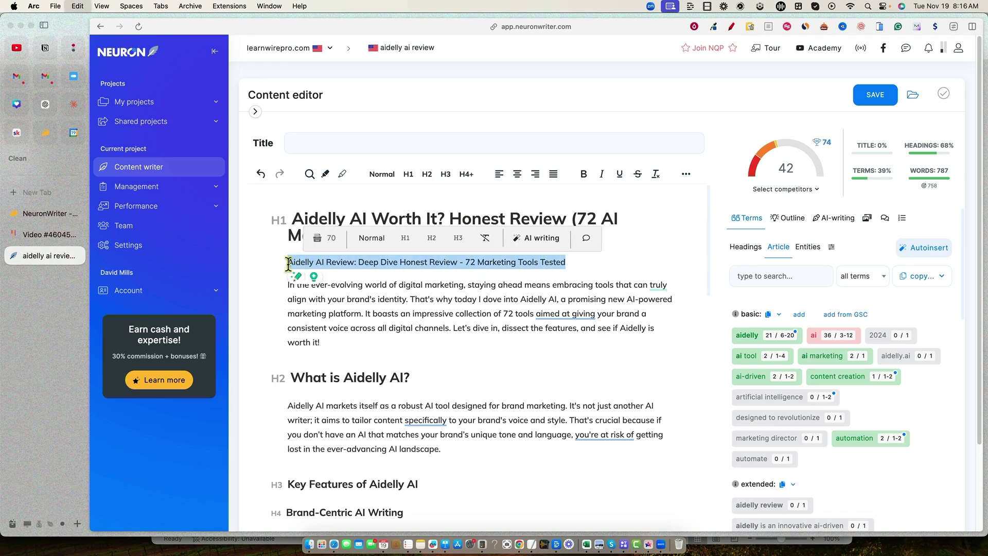
pyautogui.click(299, 147)
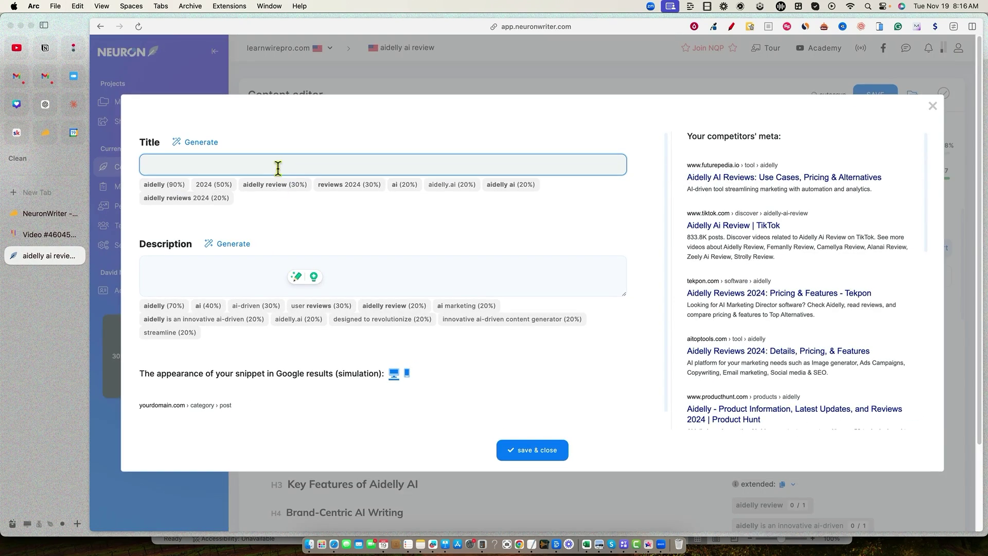
pyautogui.press('super+v')
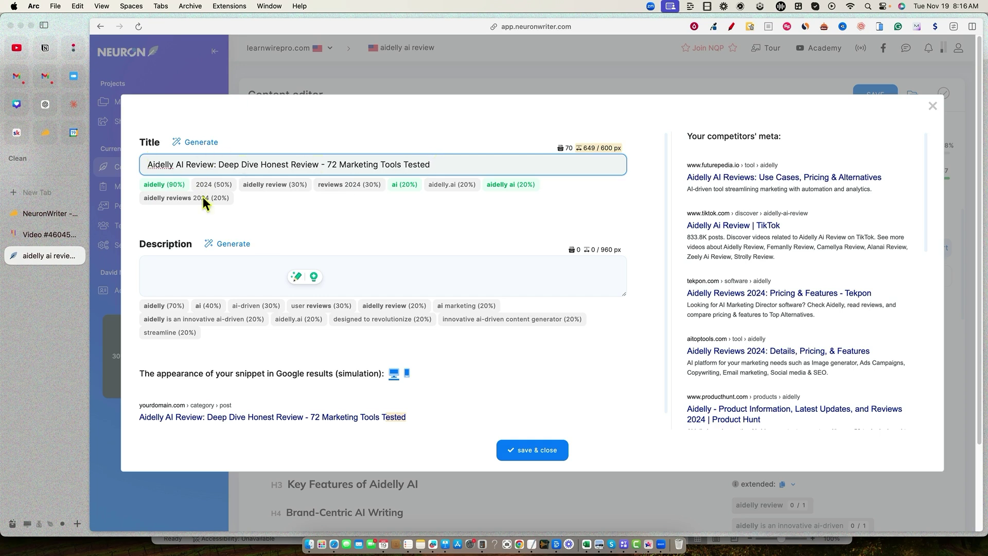
pyautogui.click(543, 455)
# Step: Delete the H1 heading, the subtitle line and the leftover empty line from the article's top
pyautogui.moveTo(590, 263); pyautogui.dragTo(289, 219)
pyautogui.press('BackSpace')
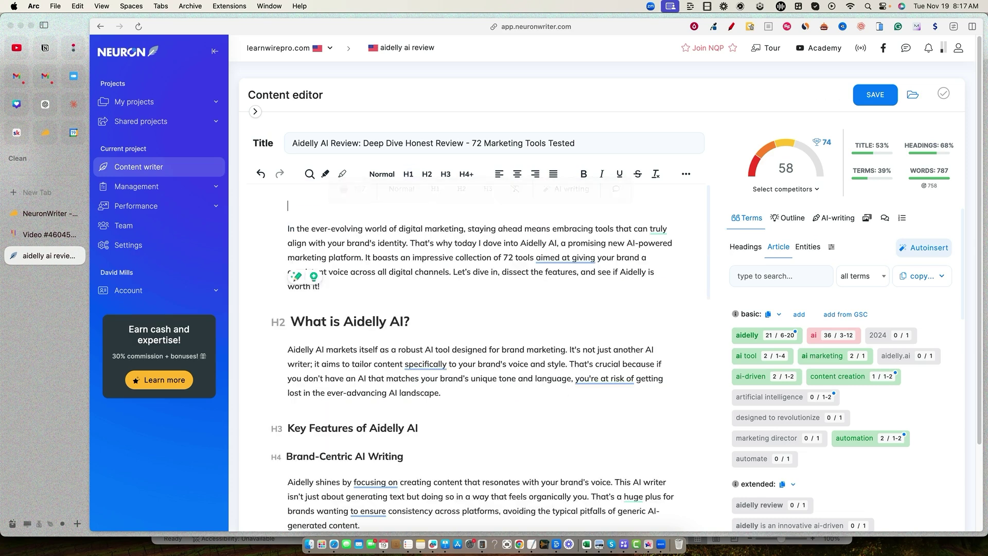
pyautogui.press('BackSpace')
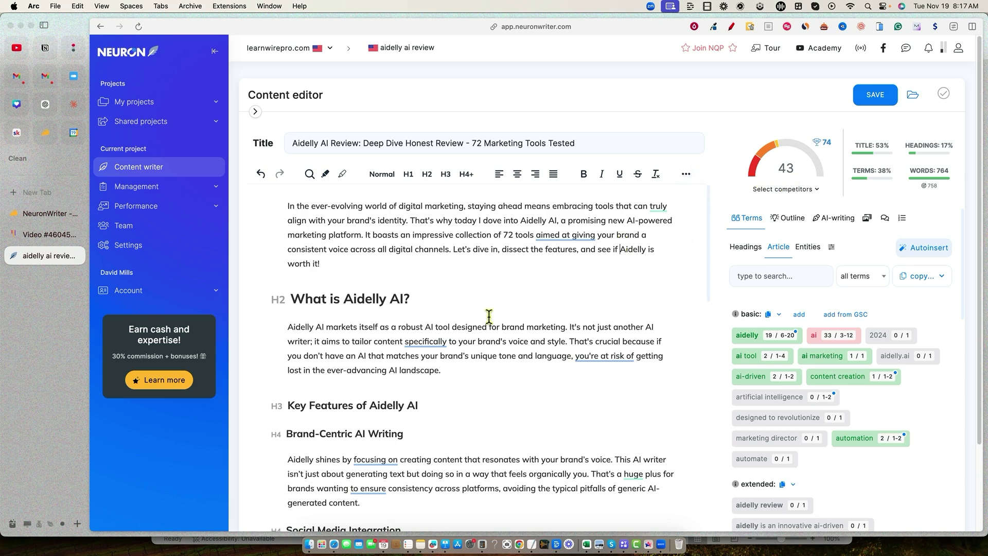
# Step: Check the heading level of Key Features of Aidelly AI further down the article
pyautogui.scroll(-1, 501, 321)
pyautogui.scroll(-1, 499, 363)
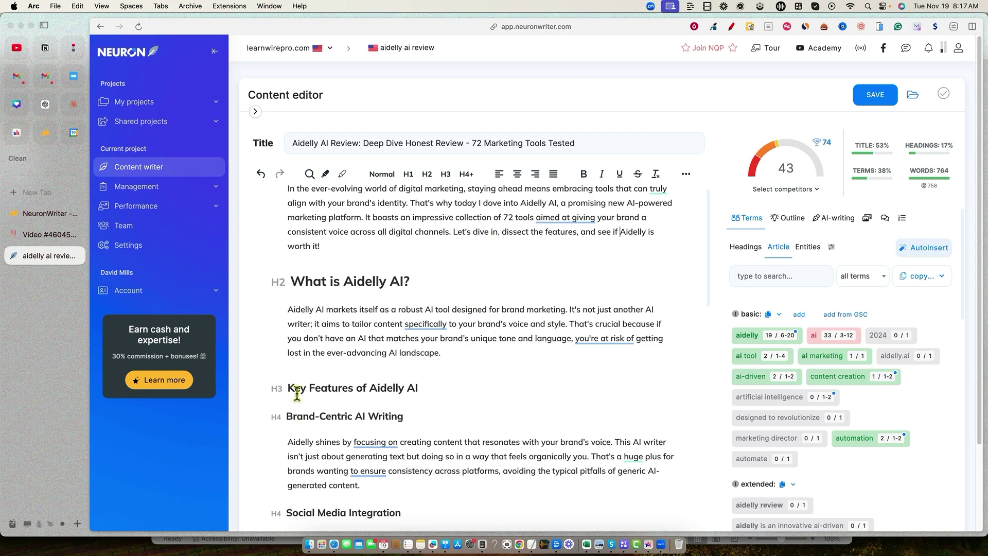
pyautogui.click(300, 389)
# Step: In the Video Tap draft, confirm What is Aidelly AI? is H2 and Key Features of Aidelly AI is H3
pyautogui.click(48, 234)
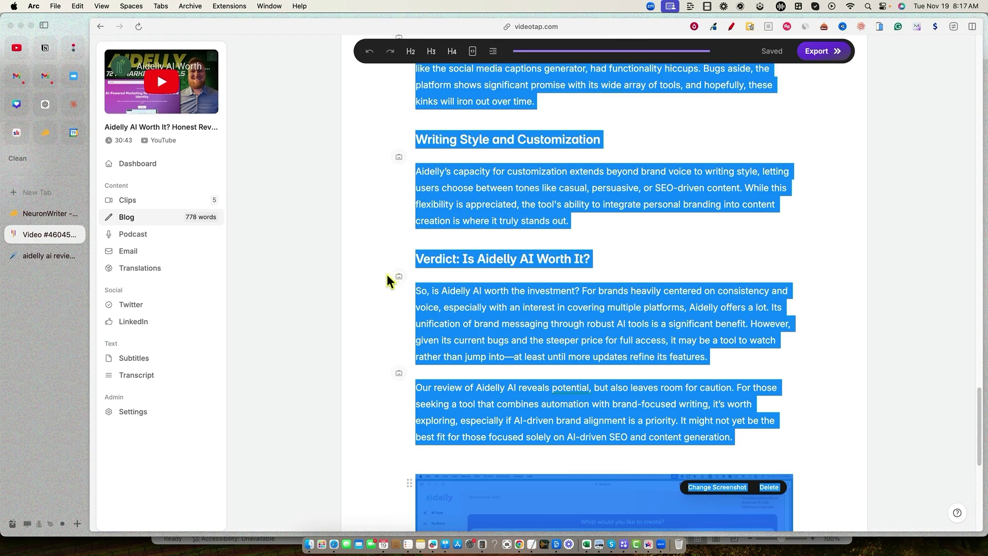
pyautogui.click(387, 258)
pyautogui.scroll(15, 486, 322)
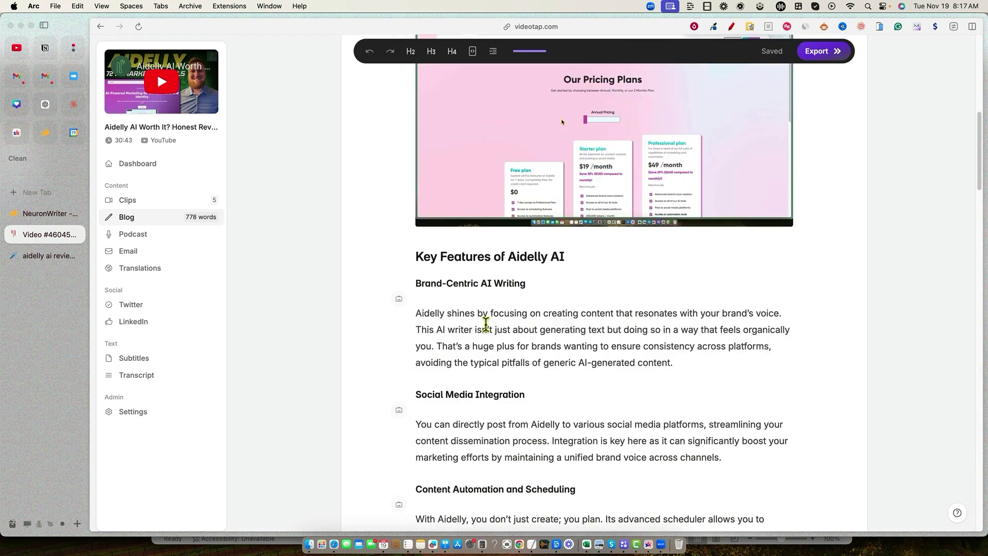
pyautogui.click(493, 260)
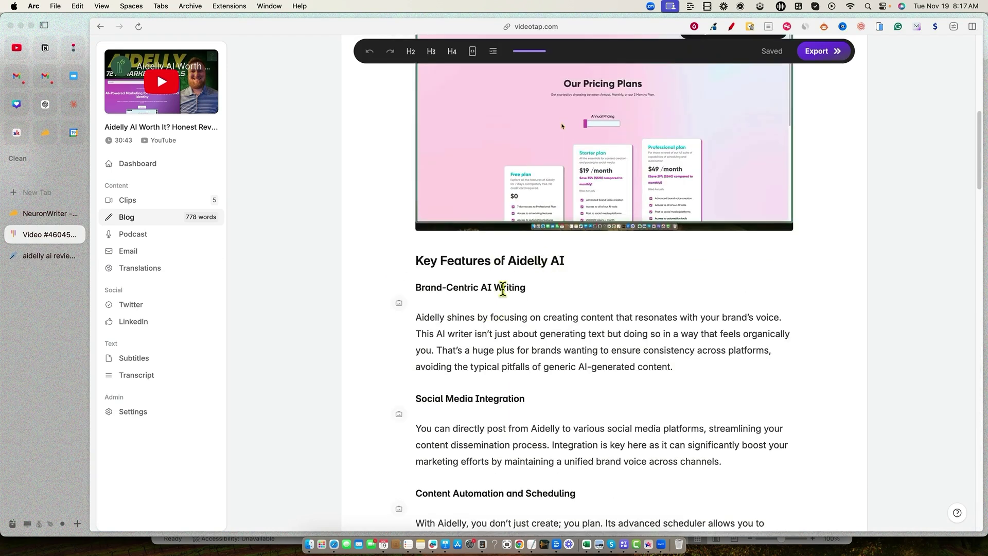
pyautogui.click(600, 283)
pyautogui.scroll(5, 602, 285)
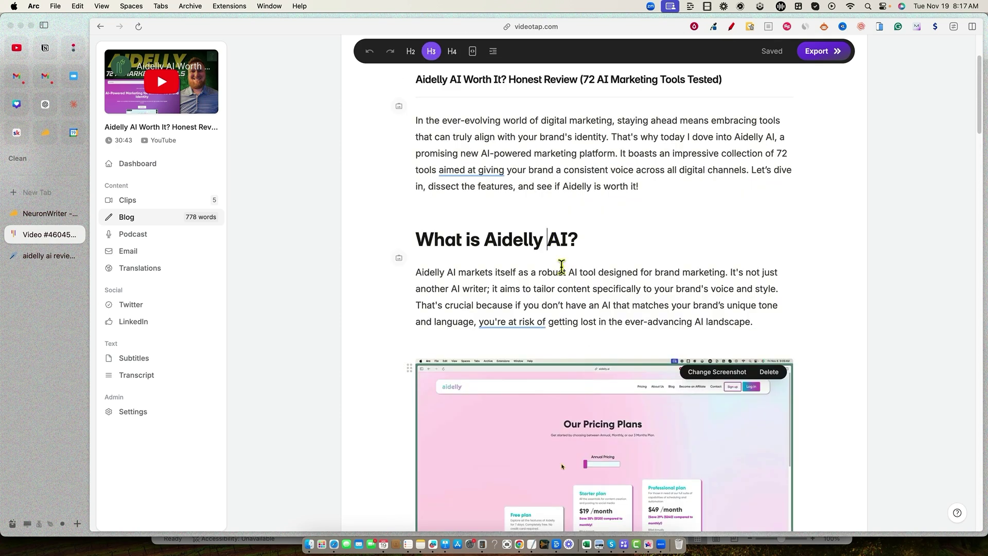
pyautogui.click(553, 247)
pyautogui.scroll(-2, 544, 291)
pyautogui.scroll(-2, 544, 291)
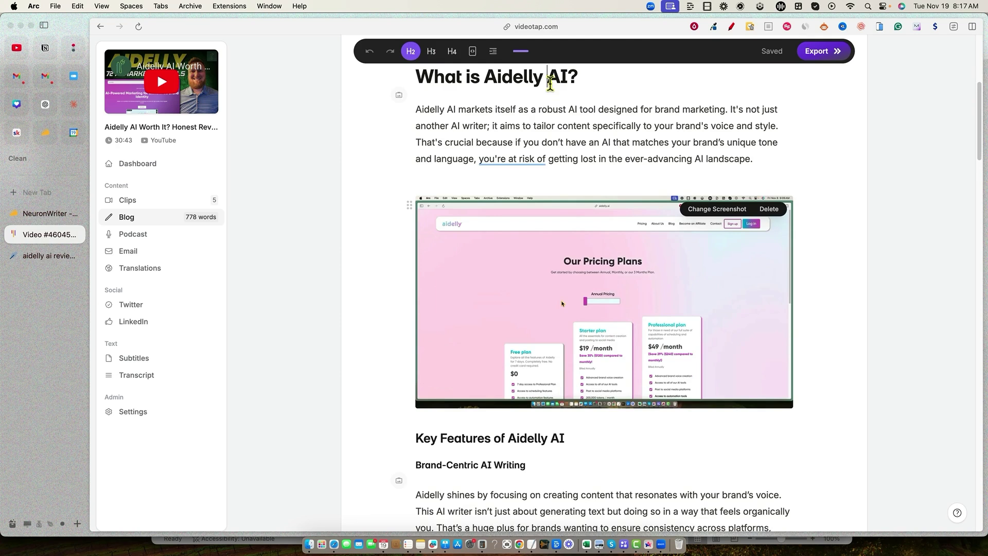
pyautogui.click(520, 445)
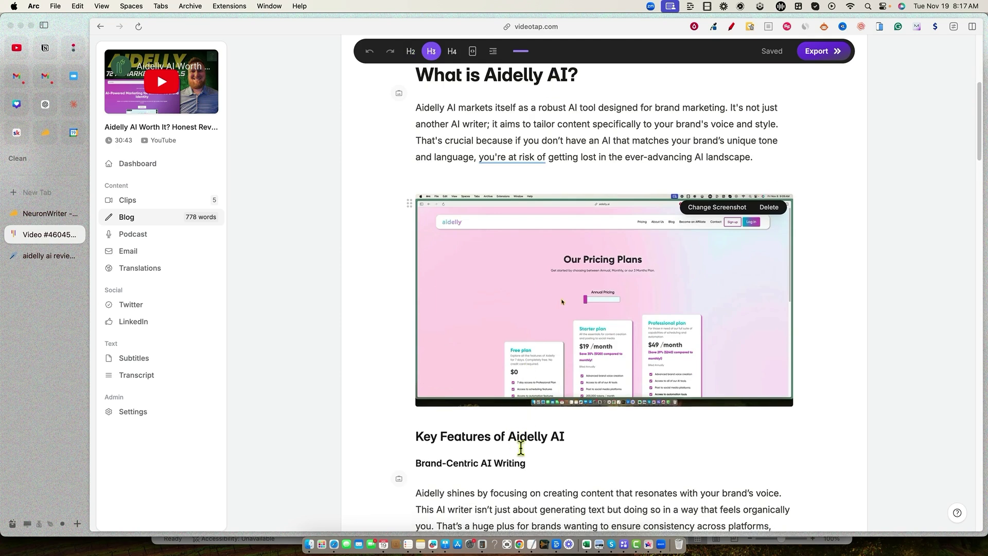
pyautogui.scroll(-3, 516, 427)
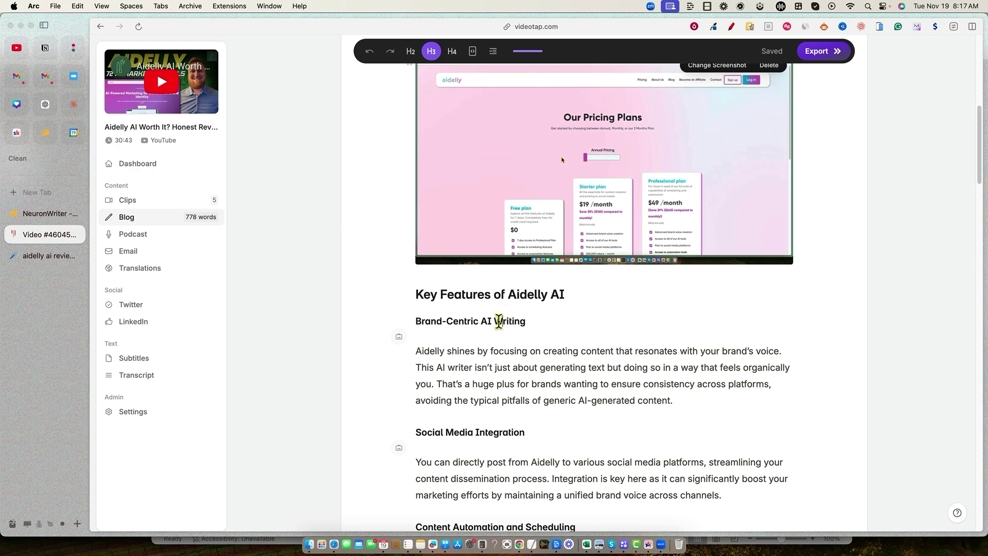
pyautogui.click(22, 261)
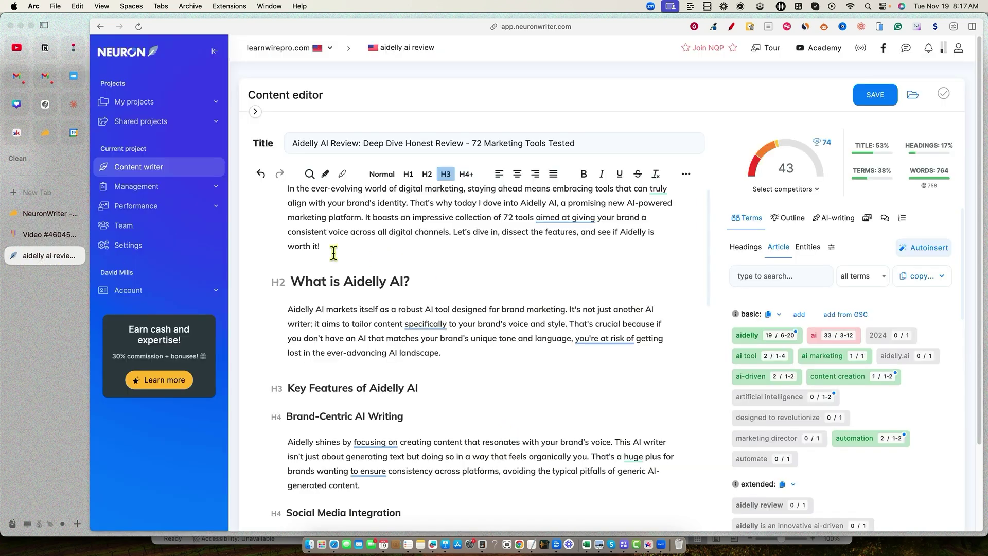
# Step: Scroll toward the article's end and check the heading level of Pricing Overview
pyautogui.scroll(-1, 395, 383)
pyautogui.scroll(-2, 396, 384)
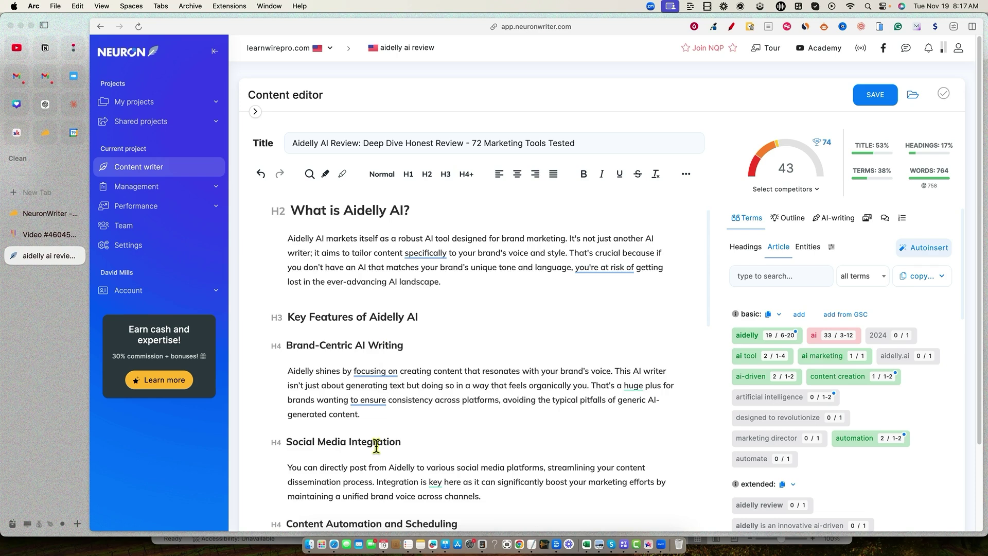
pyautogui.scroll(-4, 383, 446)
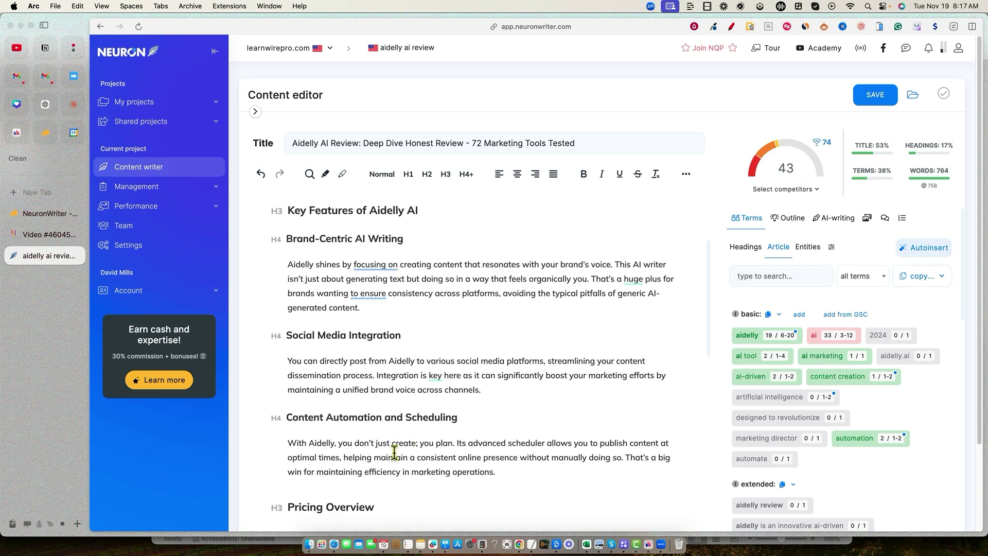
pyautogui.scroll(-1, 369, 462)
pyautogui.click(360, 463)
pyautogui.scroll(-10, 370, 455)
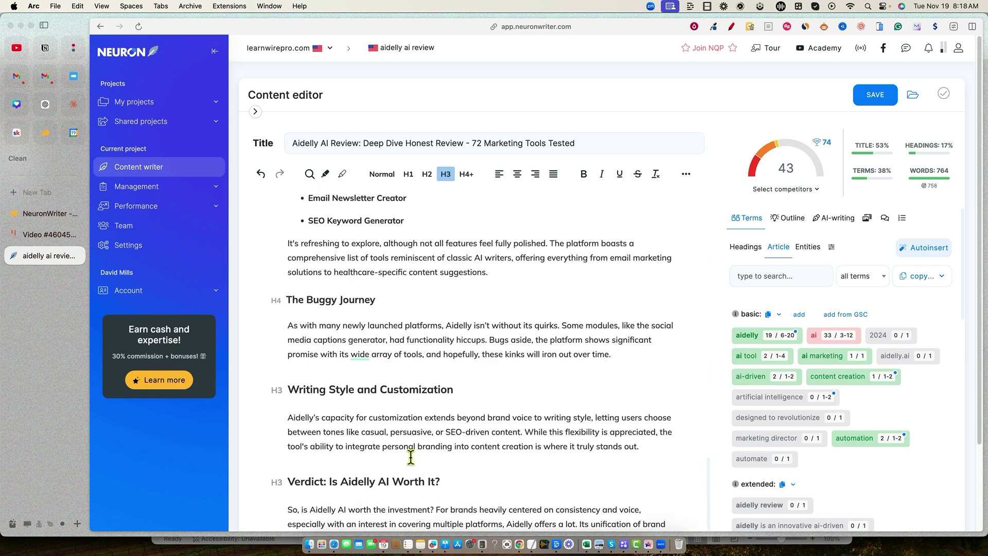
pyautogui.scroll(10, 414, 452)
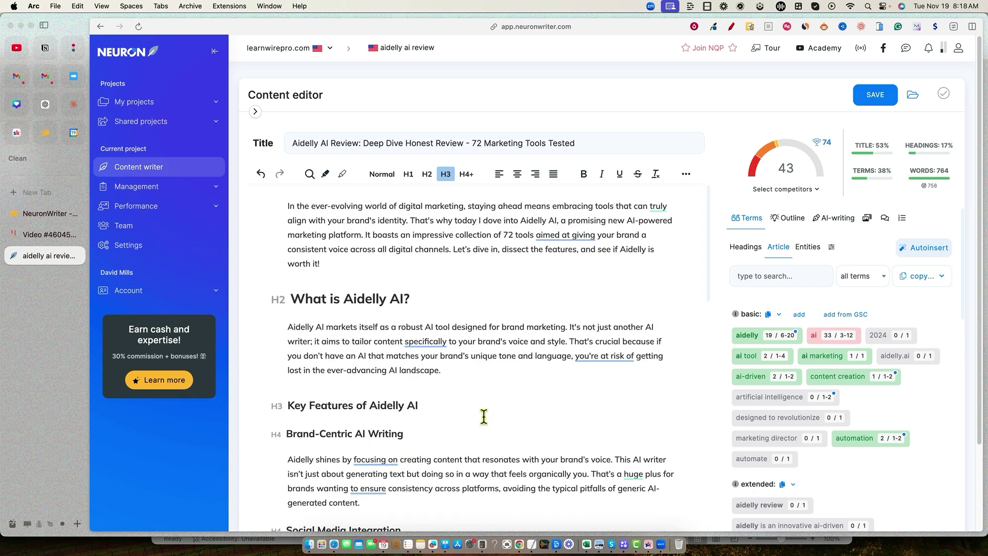
pyautogui.scroll(-10, 484, 415)
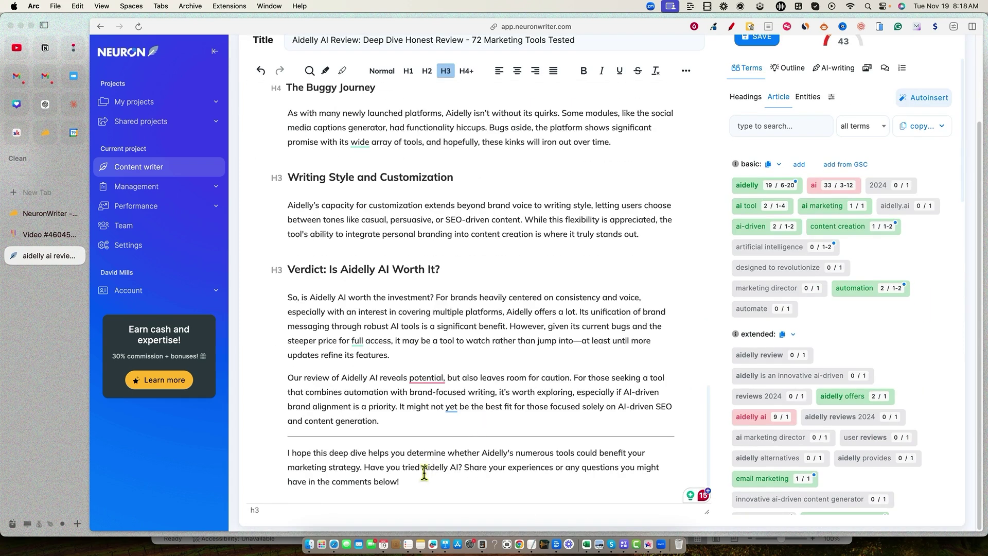
# Step: Start a new empty paragraph after the closing 'comments below!' line
pyautogui.click(419, 482)
pyautogui.scroll(4, 728, 152)
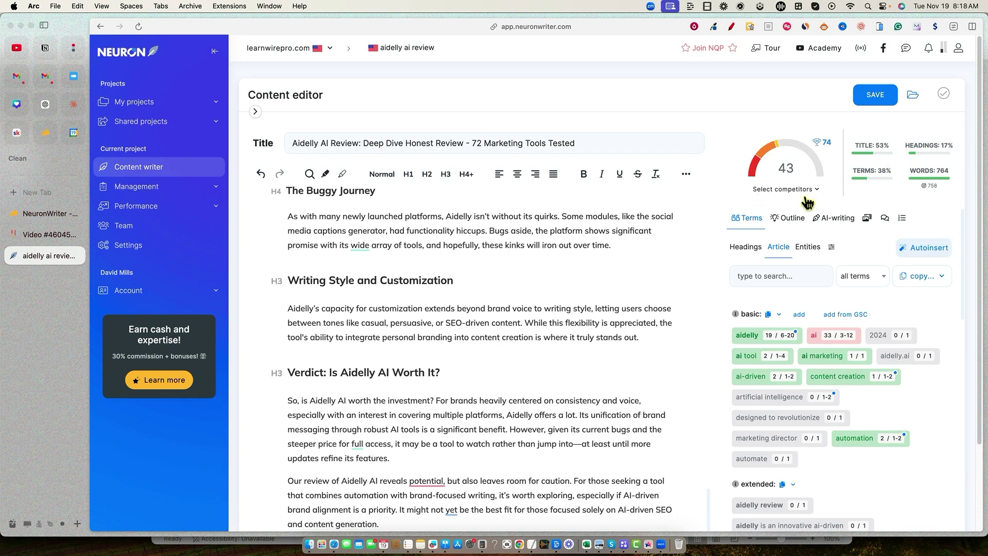
pyautogui.moveTo(943, 178)
pyautogui.scroll(-4, 491, 371)
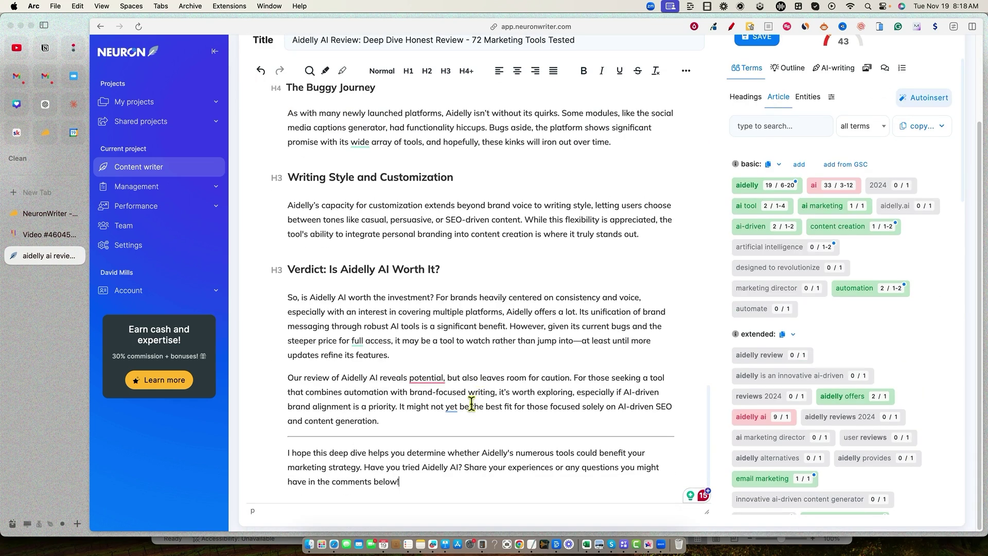
pyautogui.click(396, 481)
pyautogui.press('Return')
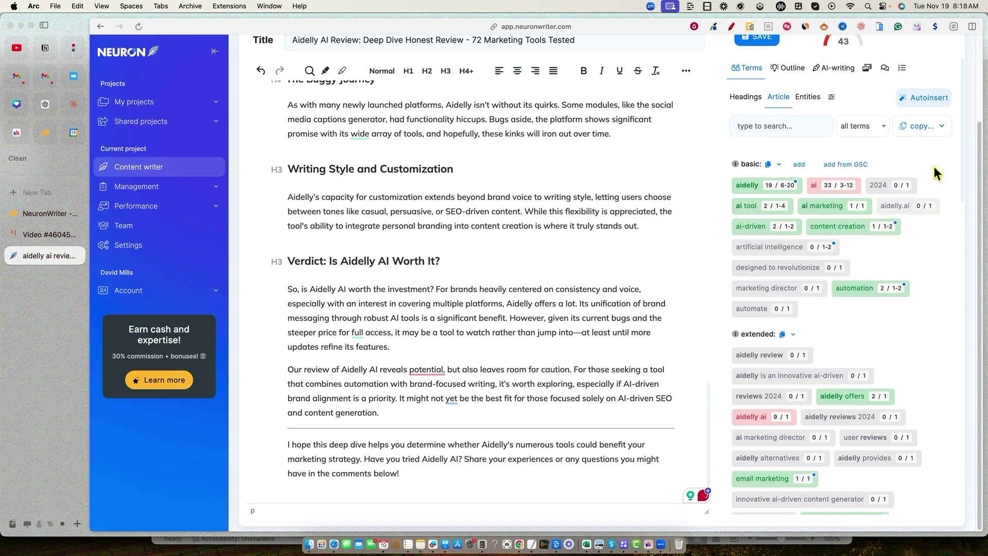
# Step: Generate an FAQ titled 'FAQ for Aidelly AI' with the AI FAQ template and insert it
pyautogui.click(834, 68)
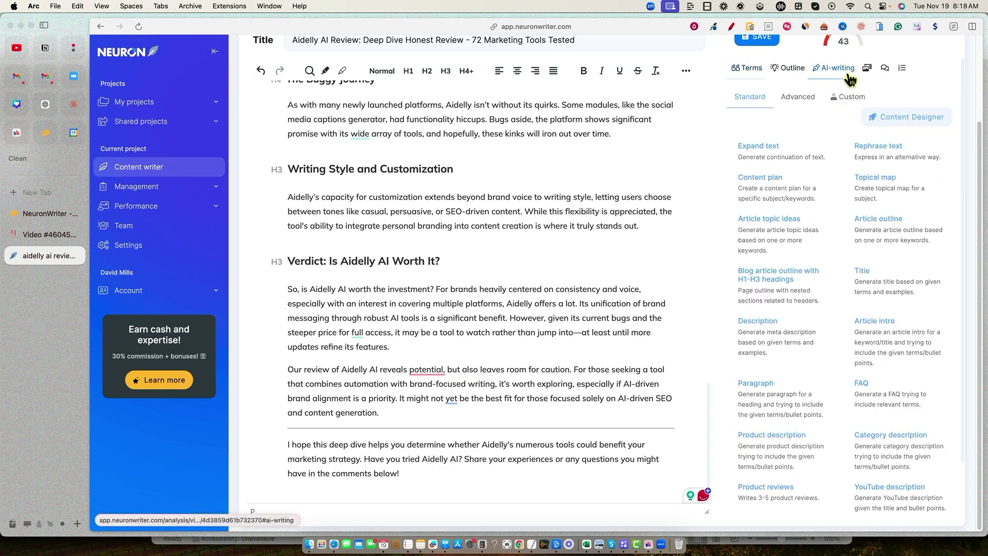
pyautogui.click(877, 396)
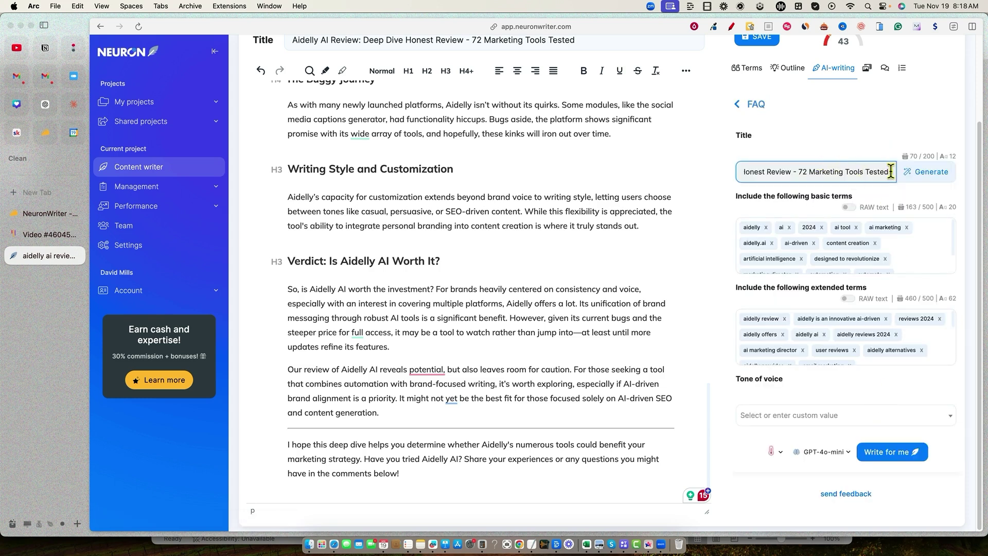
pyautogui.moveTo(880, 172); pyautogui.dragTo(701, 167)
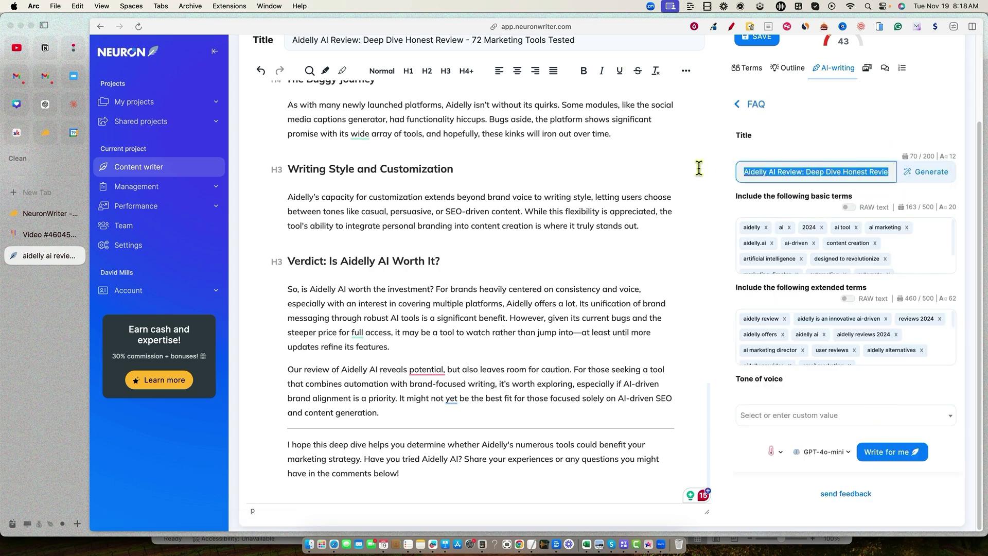
pyautogui.write('FAQ')
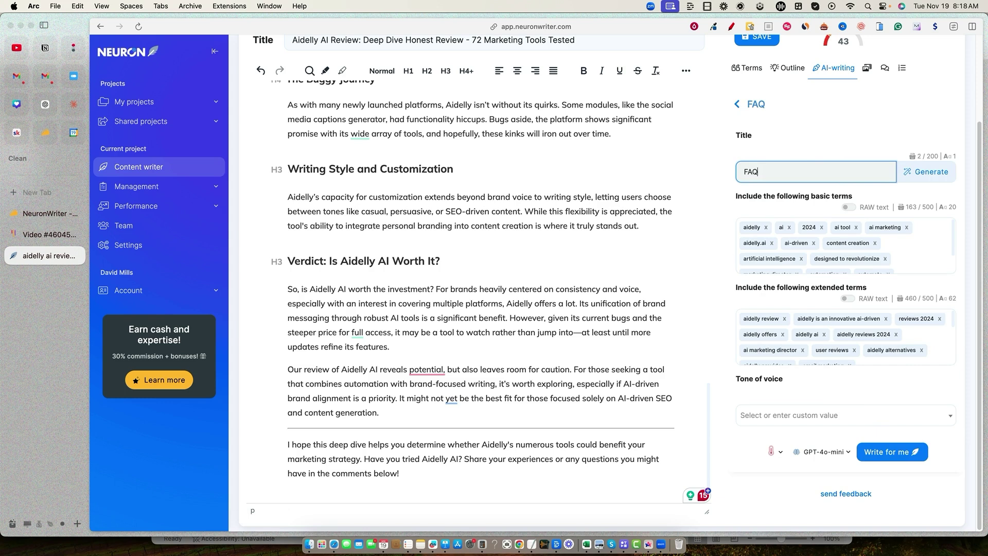
pyautogui.write(' for Aidelly AI')
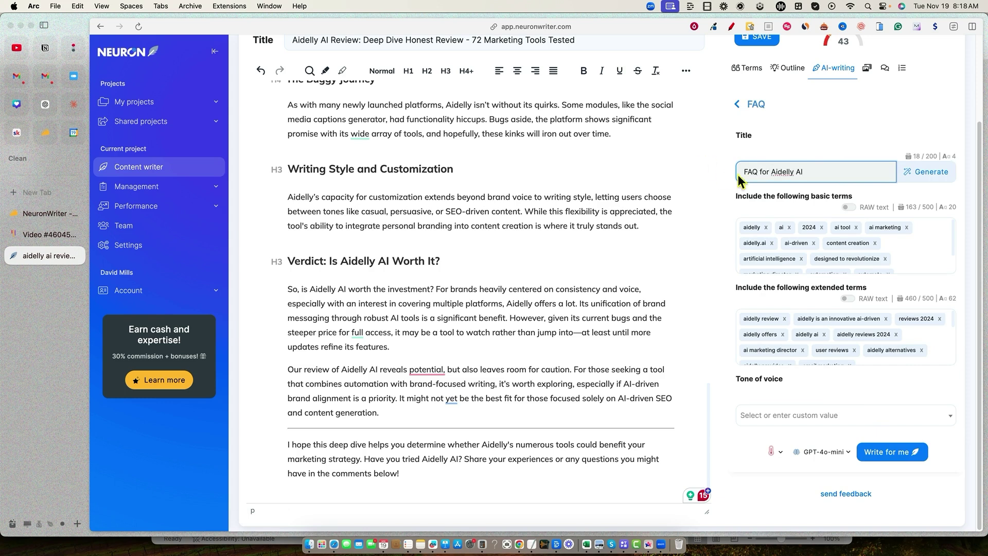
pyautogui.click(935, 177)
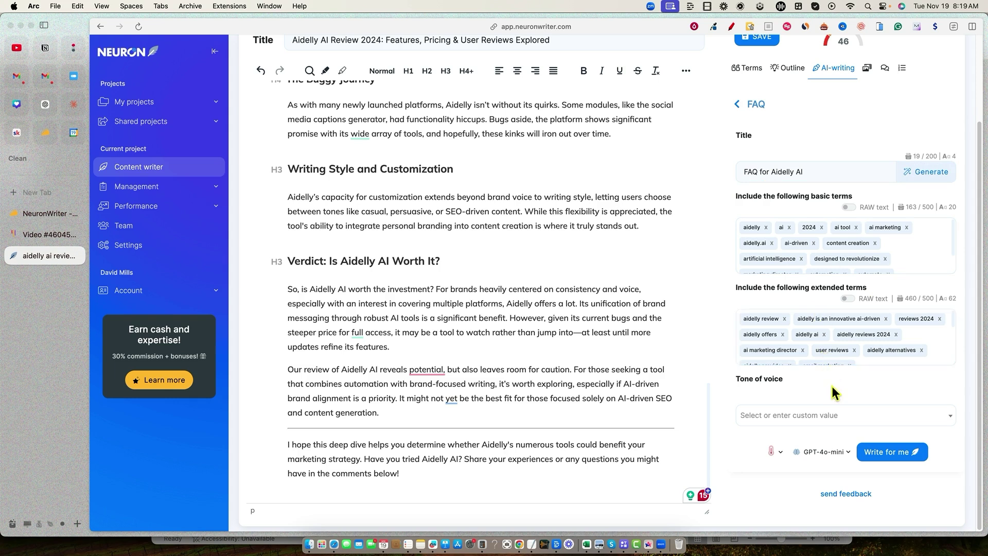
pyautogui.click(897, 454)
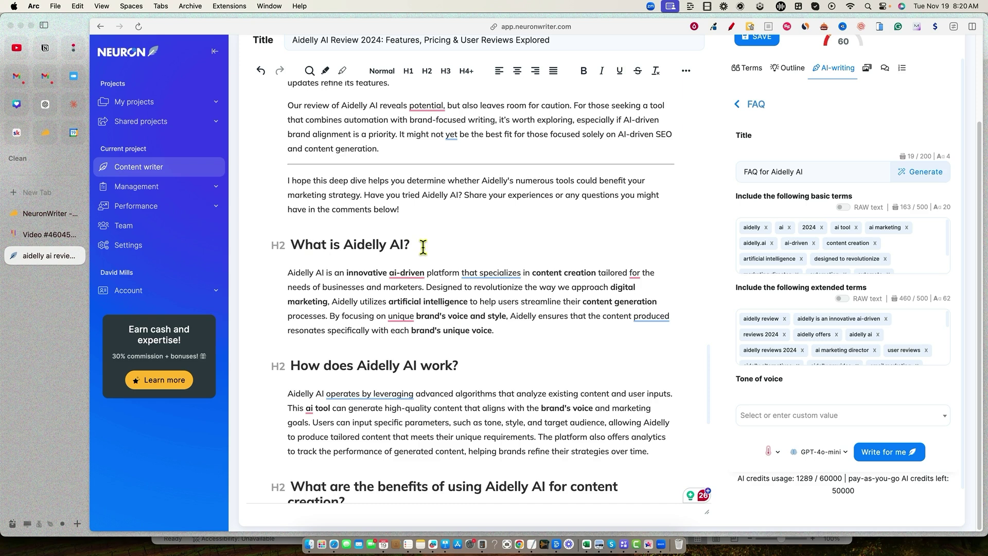
# Step: Change the What is Aidelly AI?, How does Aidelly AI work? and benefits question headings to H3
pyautogui.moveTo(417, 245); pyautogui.dragTo(295, 243)
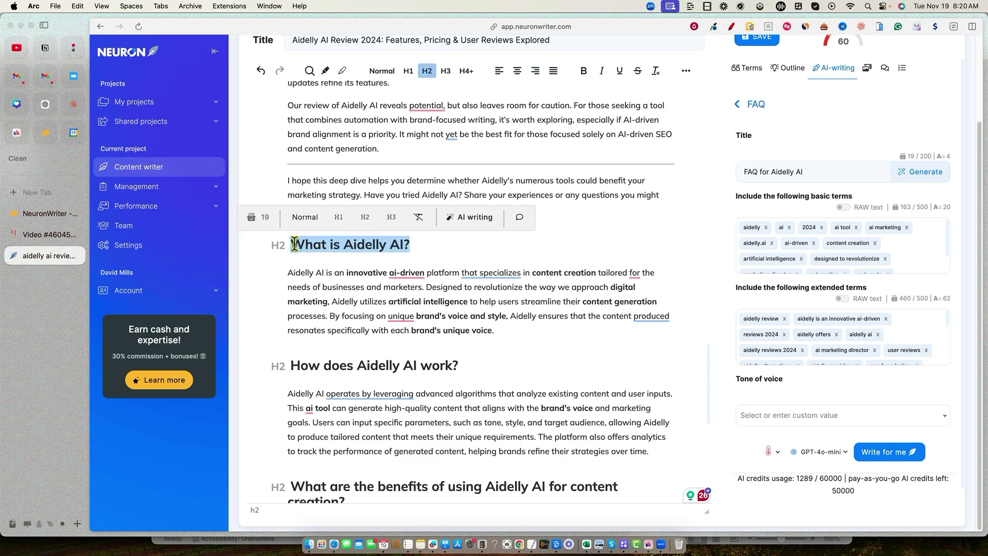
pyautogui.click(391, 217)
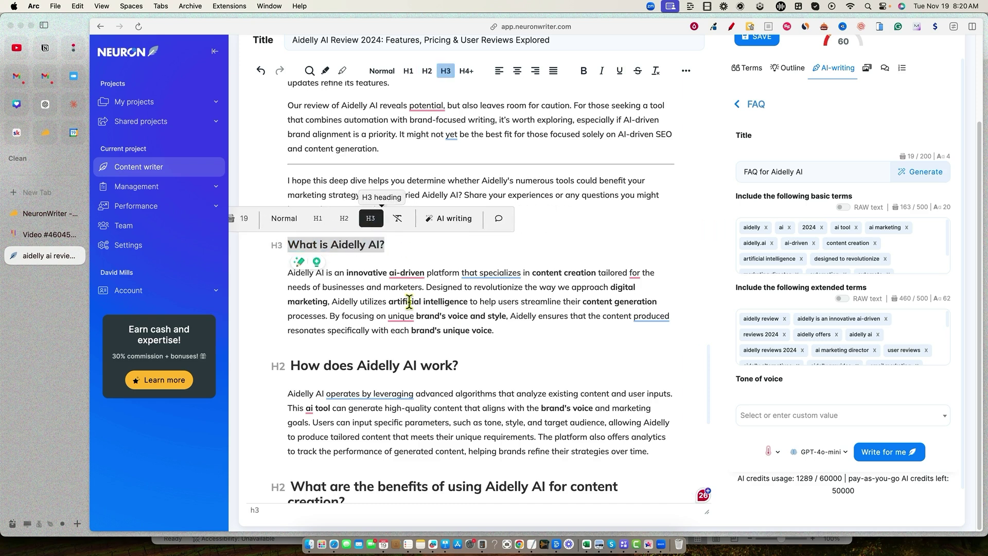
pyautogui.click(461, 366)
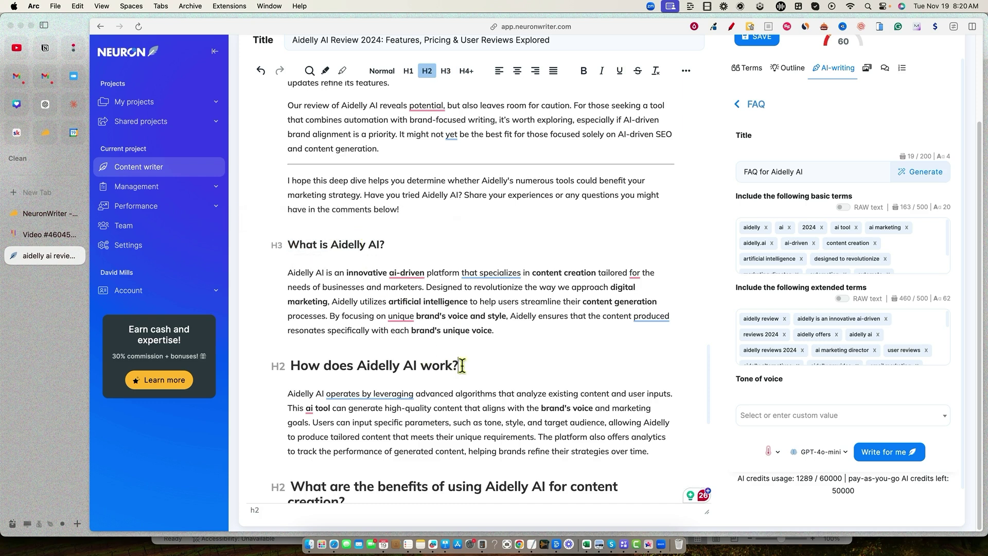
pyautogui.moveTo(462, 366); pyautogui.dragTo(290, 365)
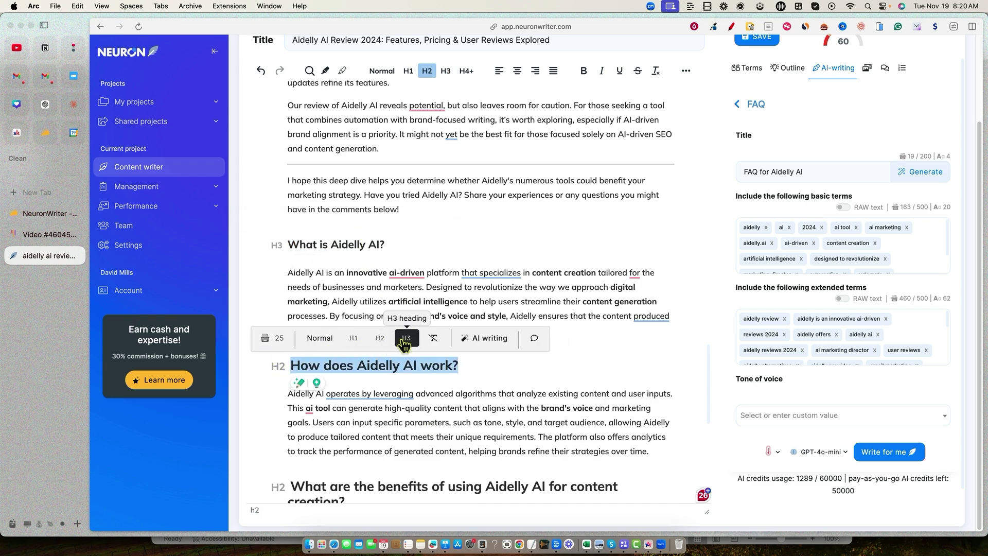
pyautogui.click(405, 340)
pyautogui.scroll(-2, 463, 404)
pyautogui.moveTo(408, 410); pyautogui.dragTo(294, 397)
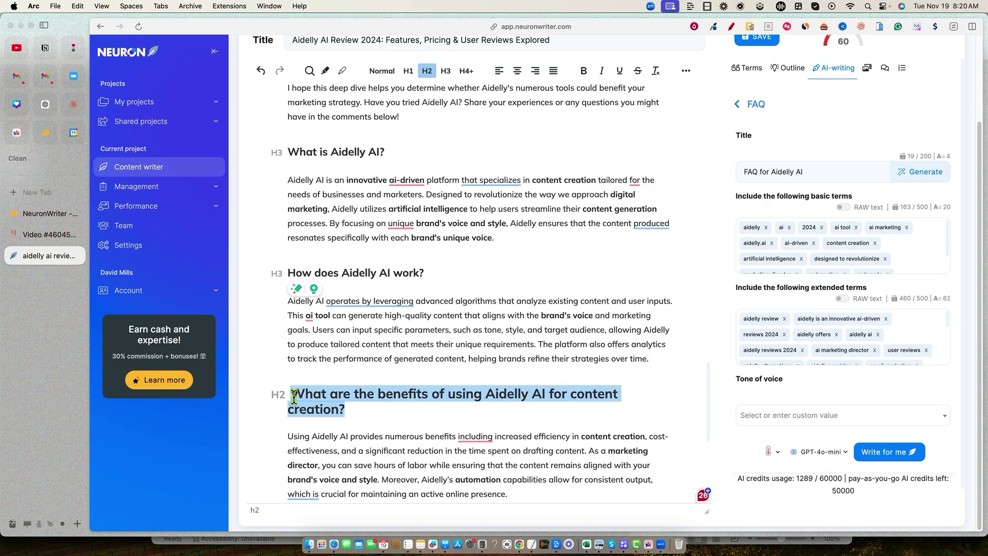
pyautogui.click(484, 366)
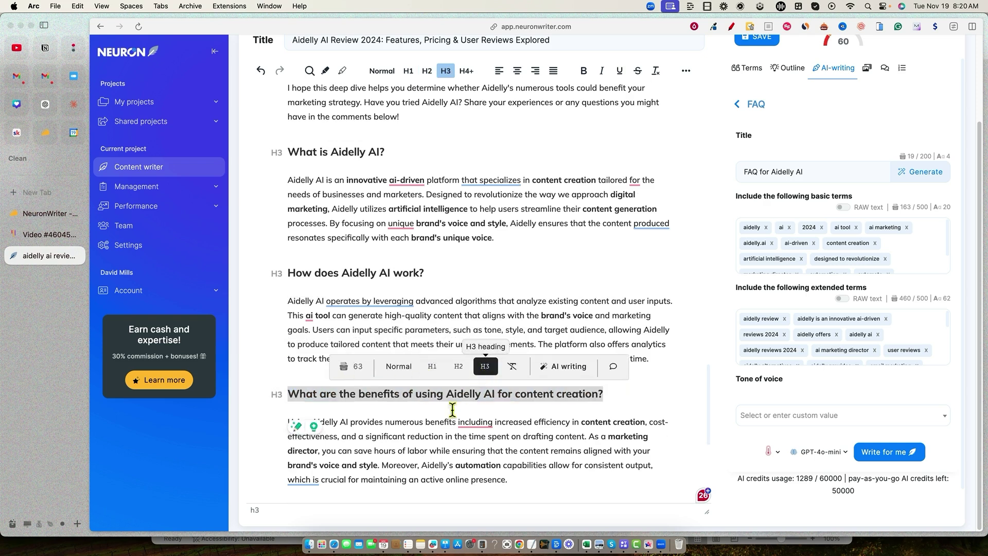
# Step: Change the email marketing, pricing options and alternatives question headings to H3 as well
pyautogui.scroll(-3, 452, 409)
pyautogui.click(566, 384)
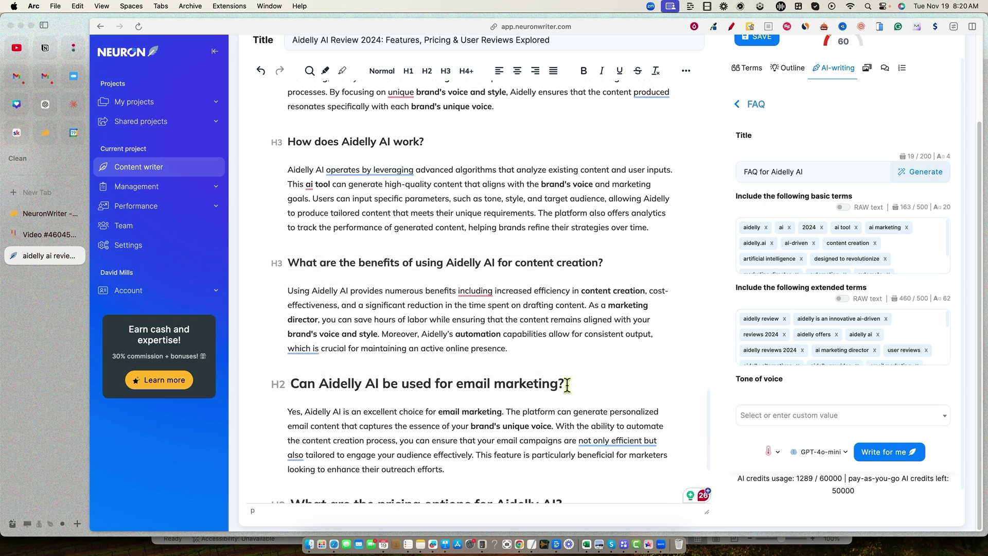
pyautogui.moveTo(566, 384); pyautogui.dragTo(291, 384)
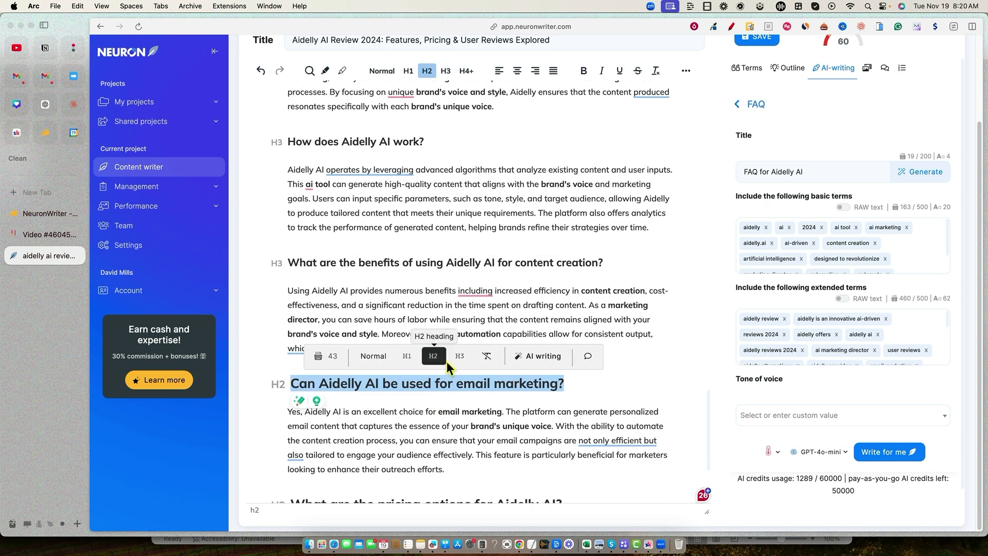
pyautogui.click(459, 356)
pyautogui.click(485, 440)
pyautogui.scroll(-2, 486, 442)
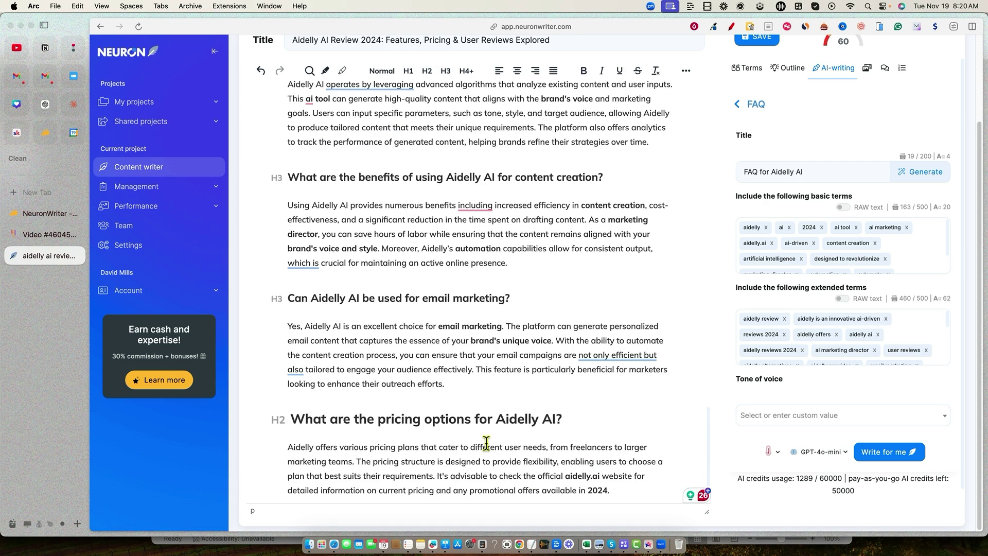
pyautogui.moveTo(563, 414); pyautogui.dragTo(295, 414)
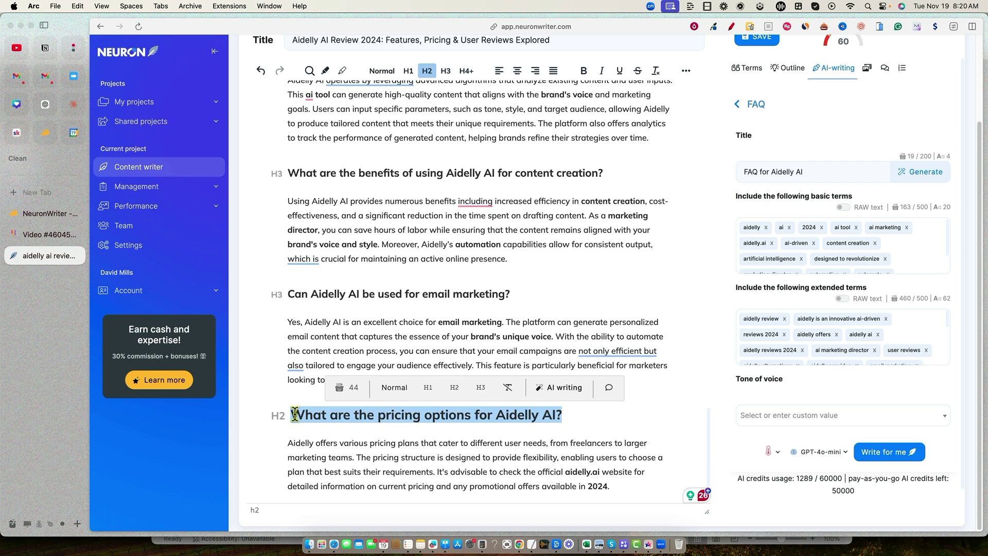
pyautogui.click(480, 386)
pyautogui.scroll(-2, 465, 419)
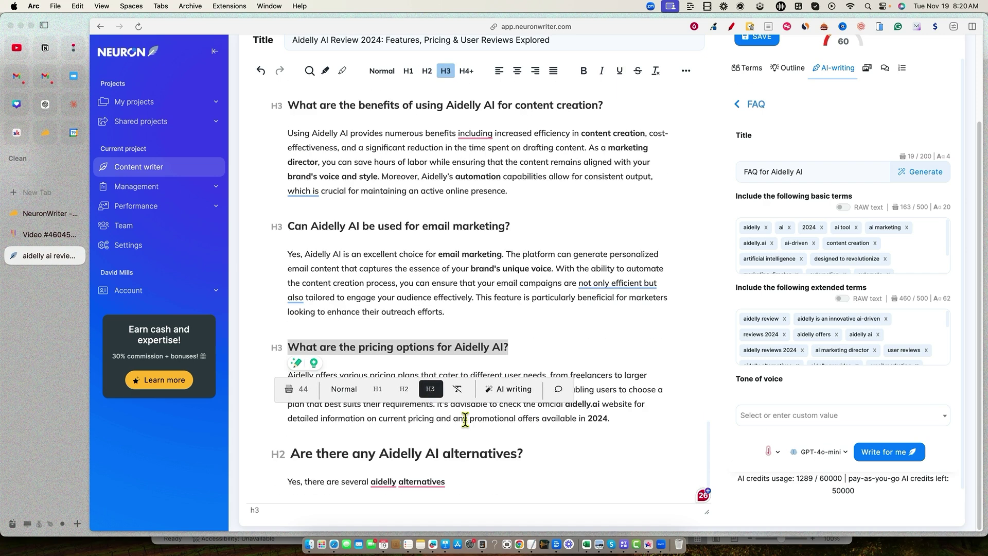
pyautogui.moveTo(523, 453); pyautogui.dragTo(291, 451)
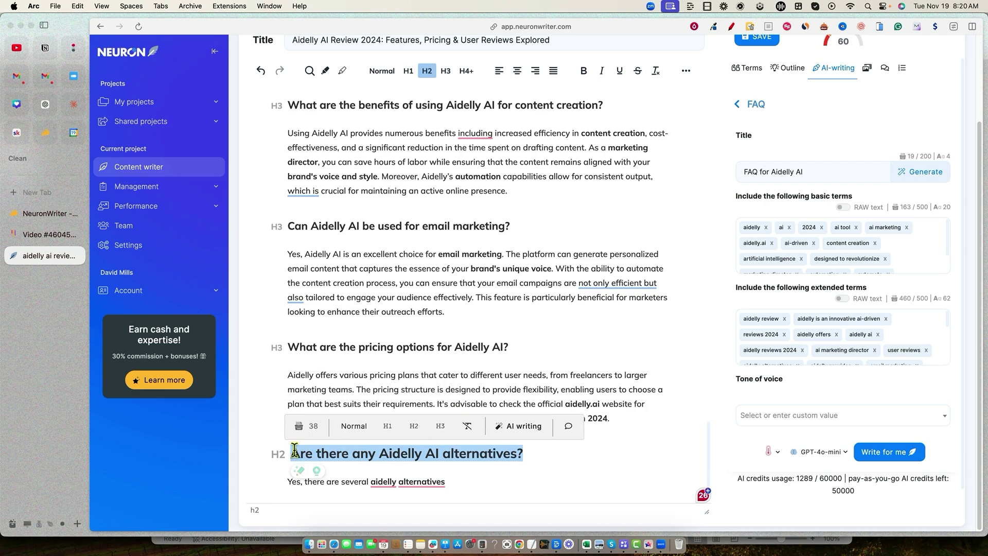
pyautogui.click(440, 427)
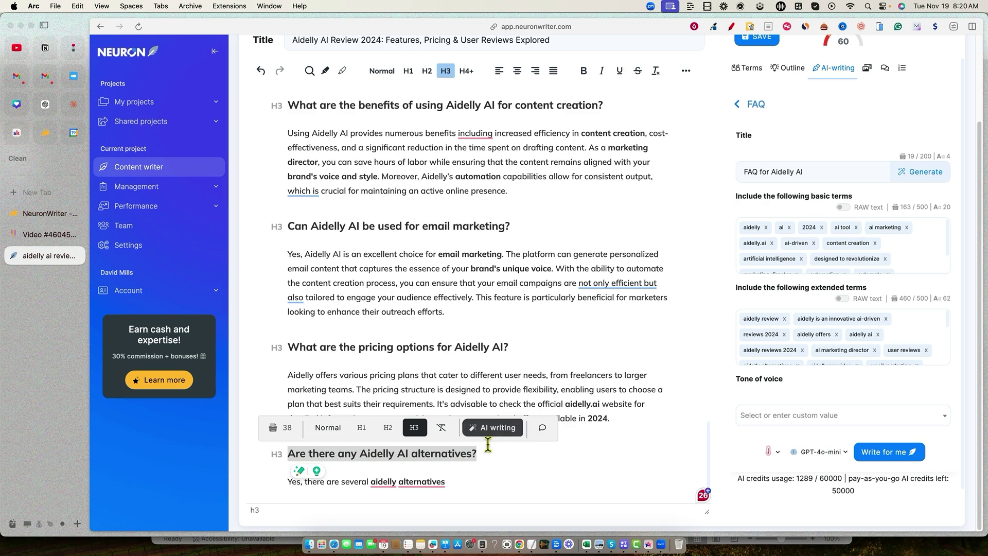
pyautogui.scroll(10, 464, 360)
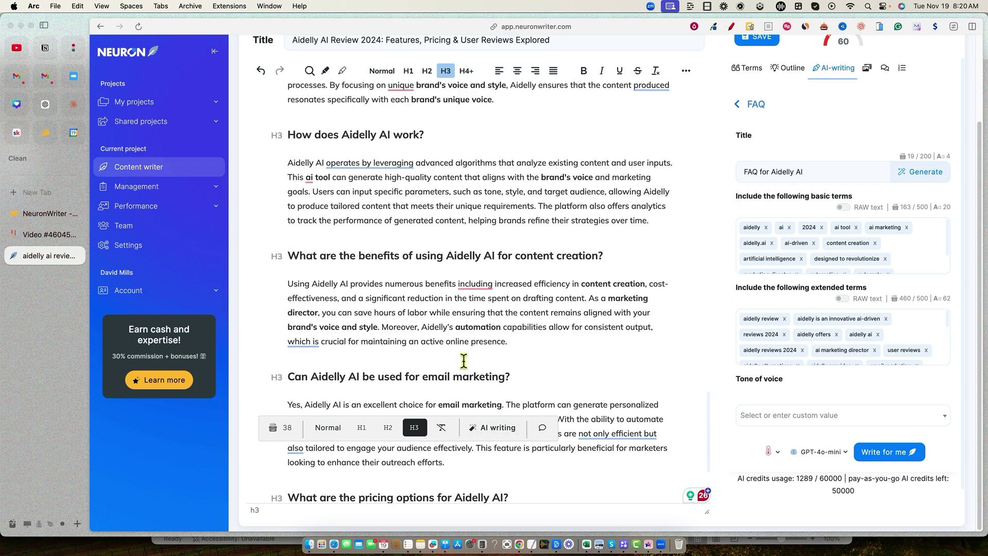
pyautogui.scroll(-3, 437, 337)
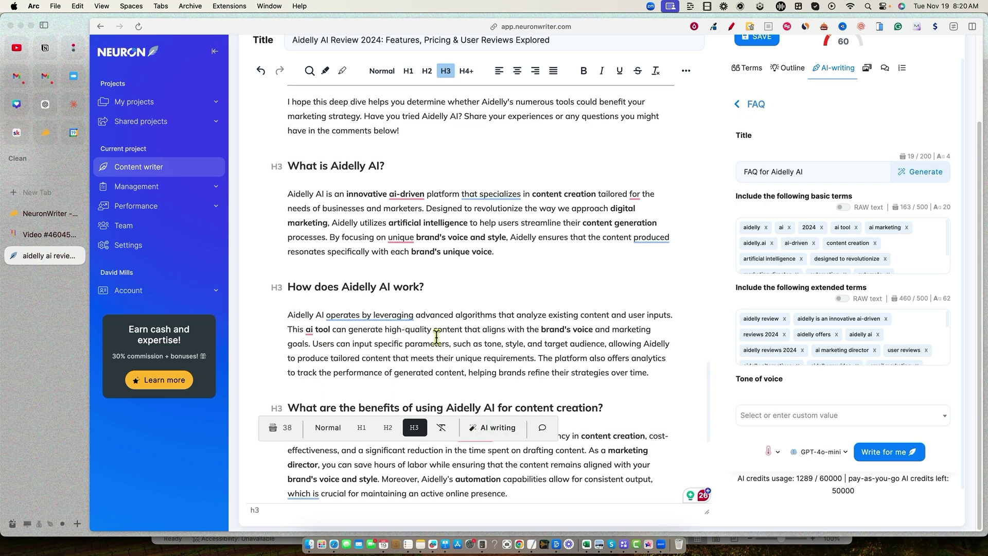
pyautogui.scroll(3, 359, 273)
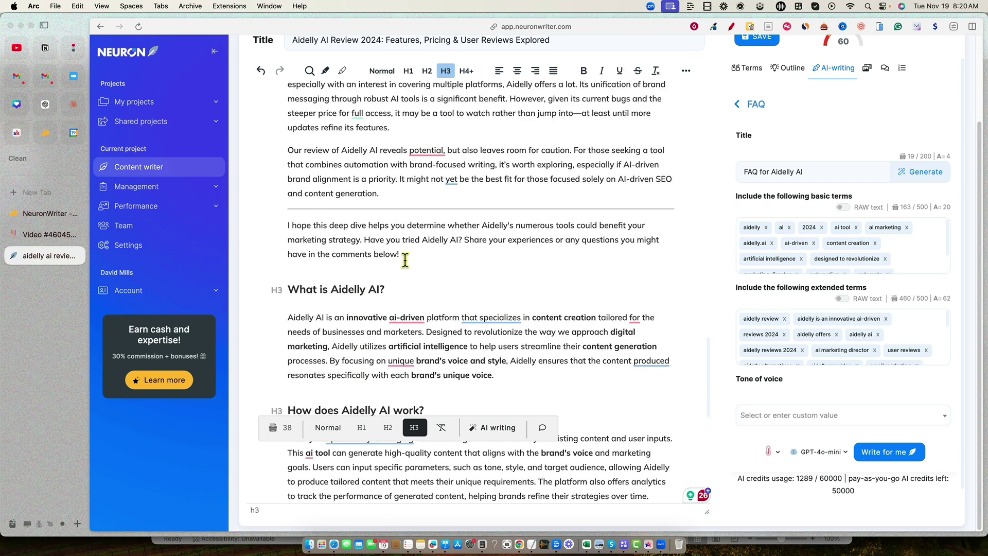
# Step: Insert the H2 heading 'FAQ for Aidelly AI' on a new line before the FAQ questions
pyautogui.click(406, 257)
pyautogui.press('Return')
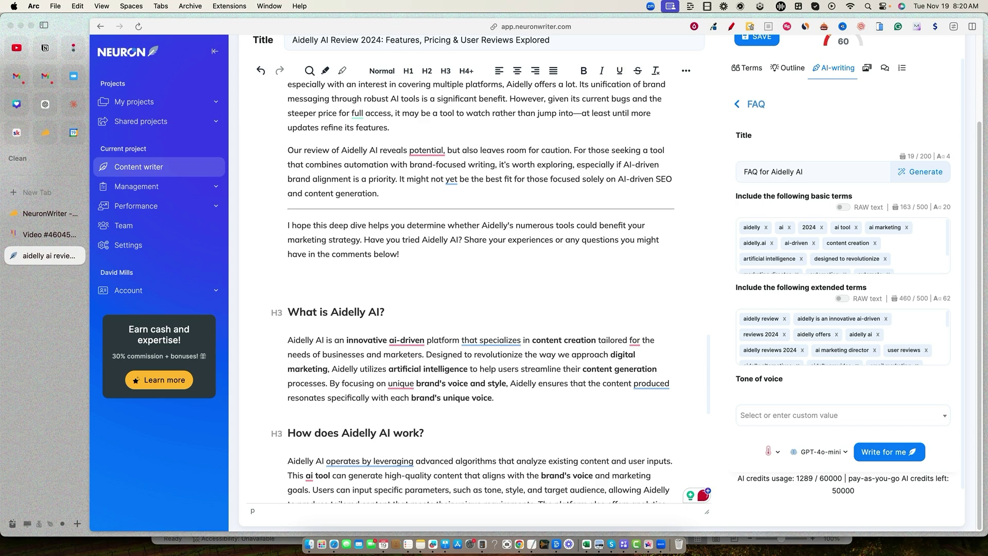
pyautogui.click(775, 174)
pyautogui.moveTo(811, 169); pyautogui.dragTo(746, 173)
pyautogui.press('super+c')
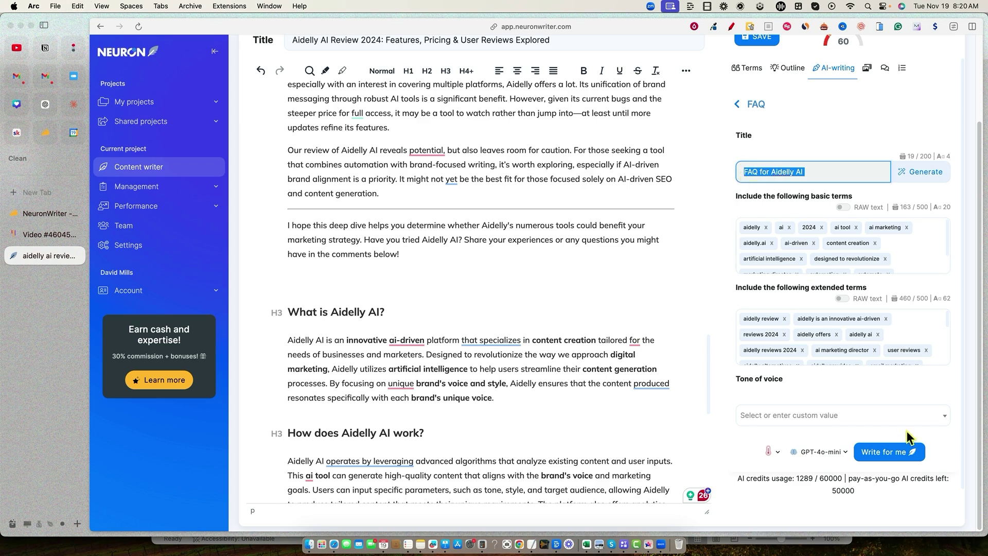
pyautogui.click(839, 453)
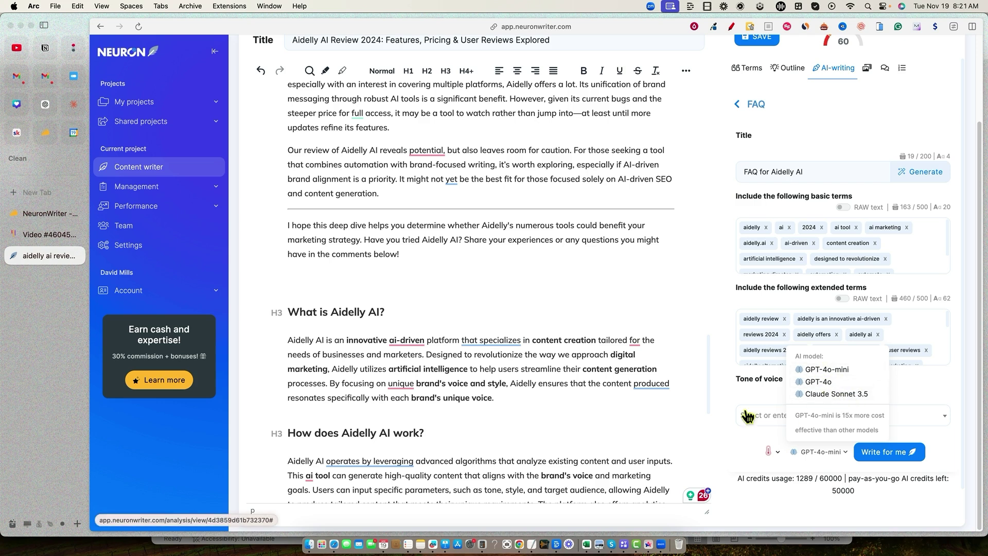
pyautogui.click(459, 396)
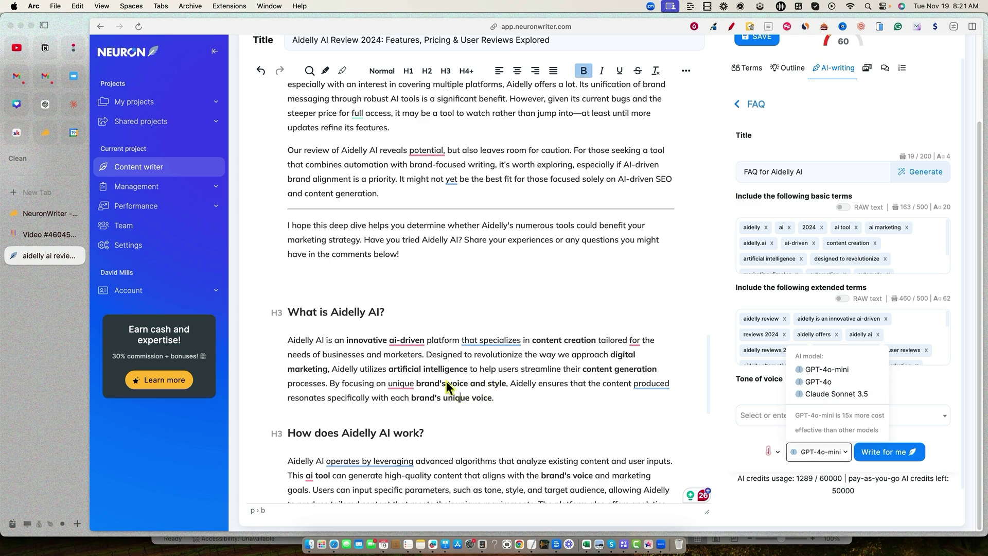
pyautogui.click(340, 281)
pyautogui.press('super+v')
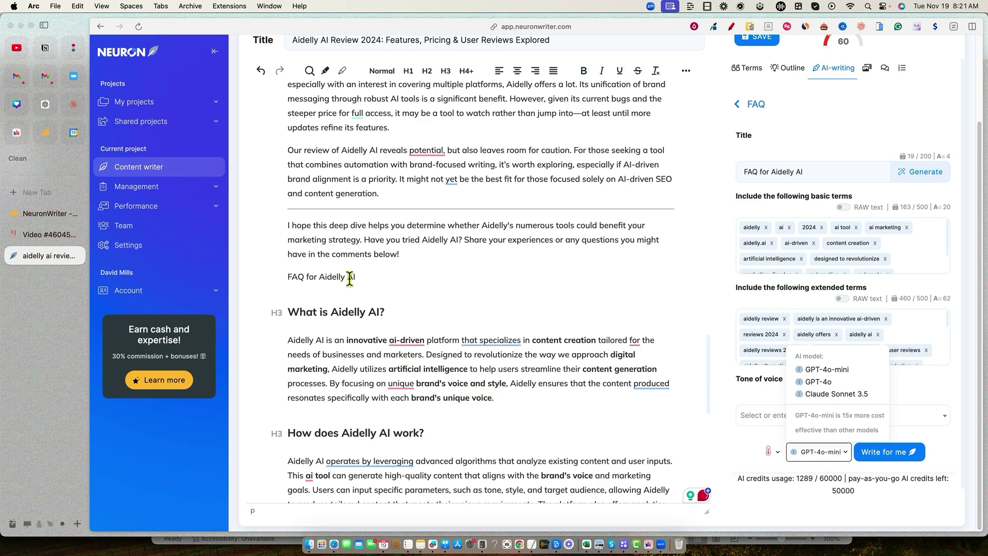
pyautogui.click(426, 70)
pyautogui.click(449, 252)
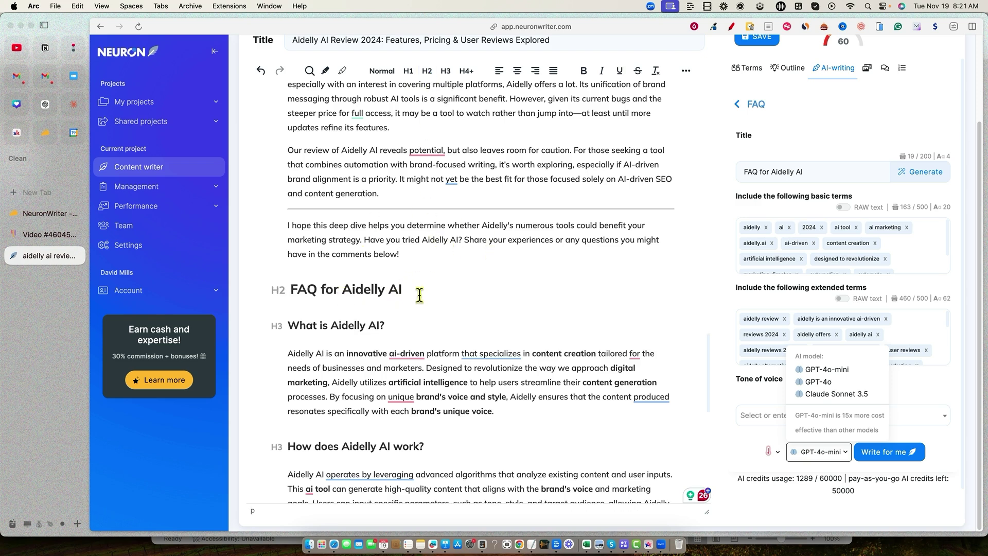
pyautogui.scroll(-1, 339, 343)
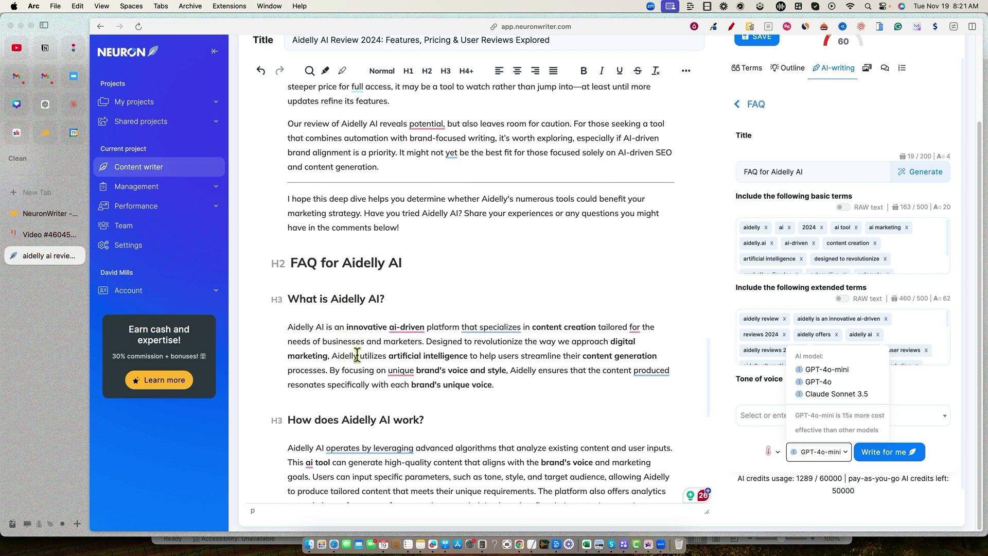
pyautogui.scroll(-10, 451, 342)
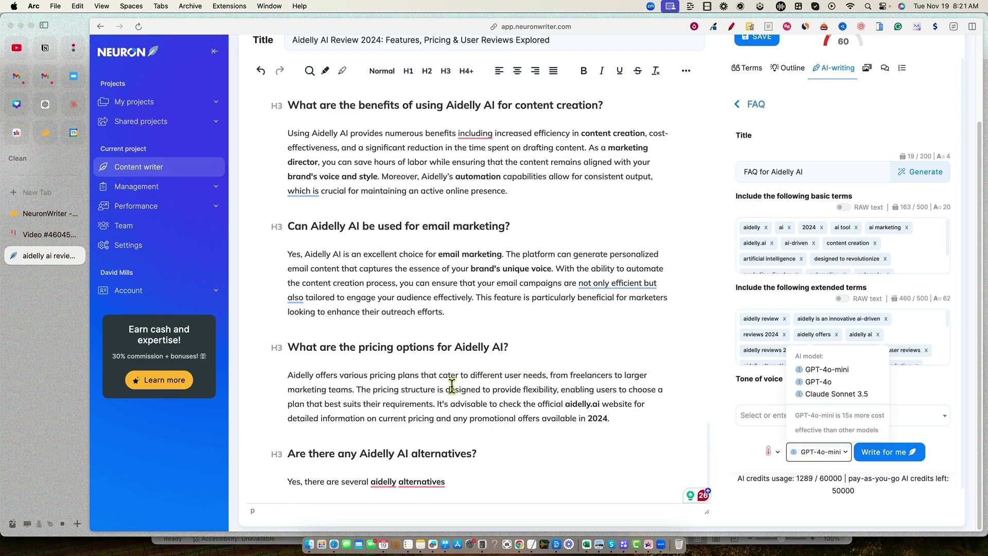
pyautogui.moveTo(434, 481)
pyautogui.click(462, 485)
pyautogui.click(537, 401)
pyautogui.scroll(3, 712, 346)
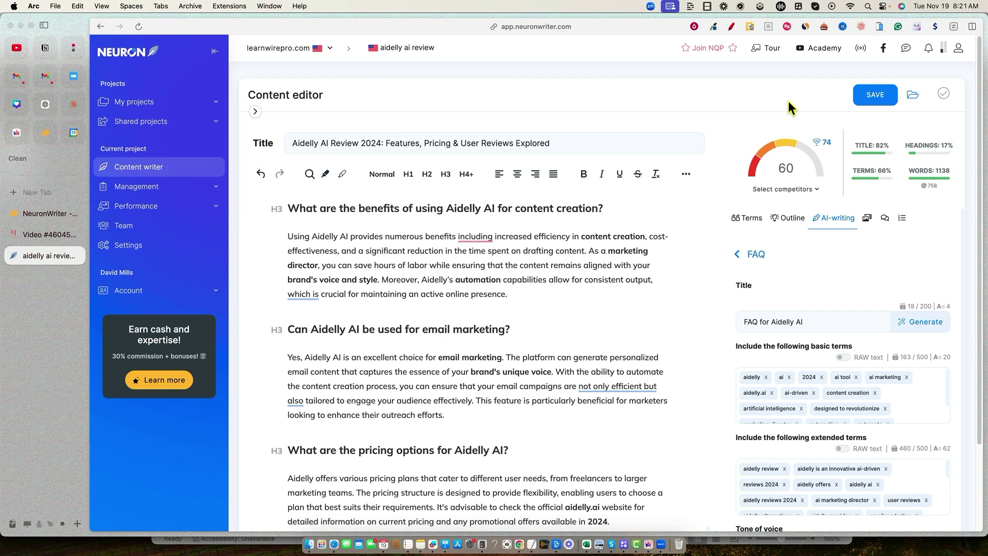
pyautogui.moveTo(827, 146)
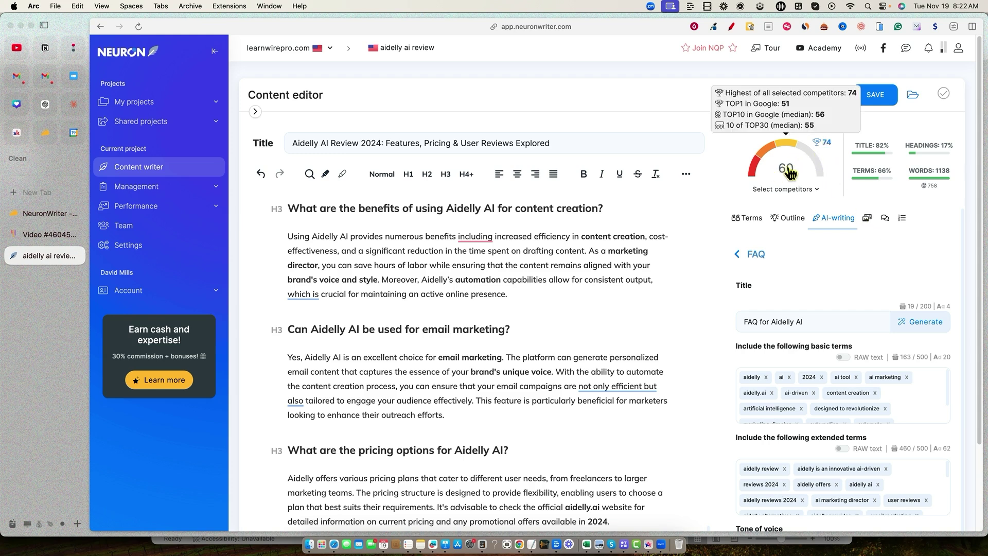
# Step: Leave the AI templates list and save the review
pyautogui.click(738, 255)
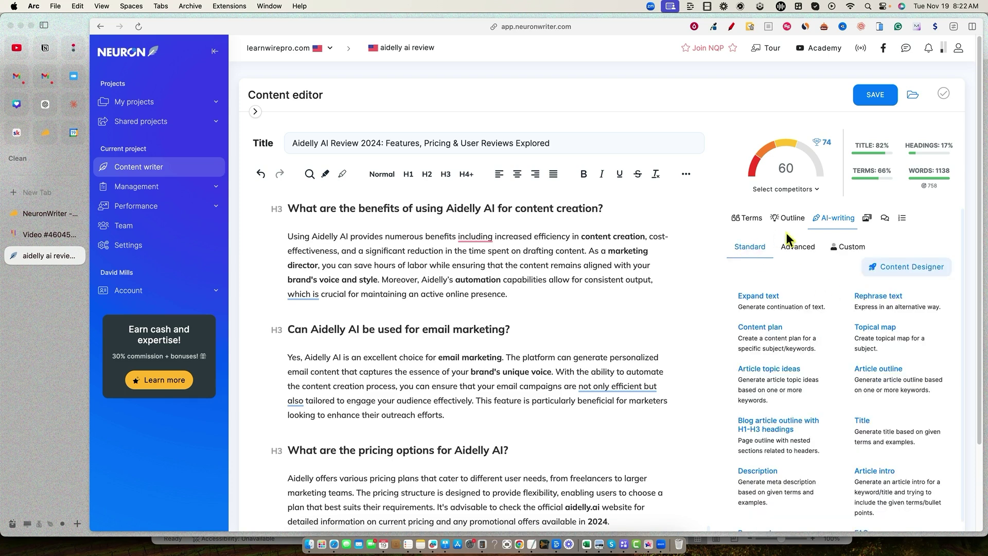
pyautogui.click(875, 105)
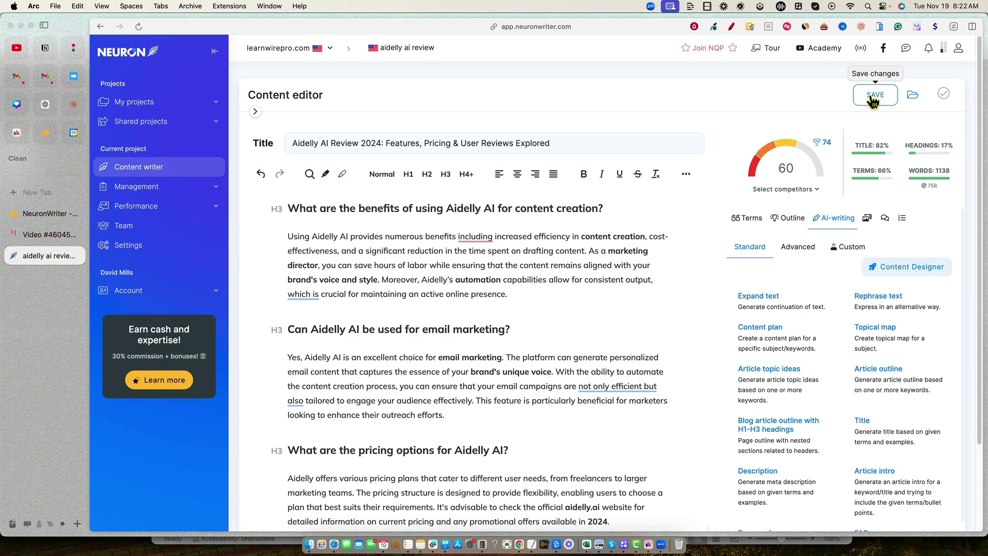
pyautogui.click(875, 95)
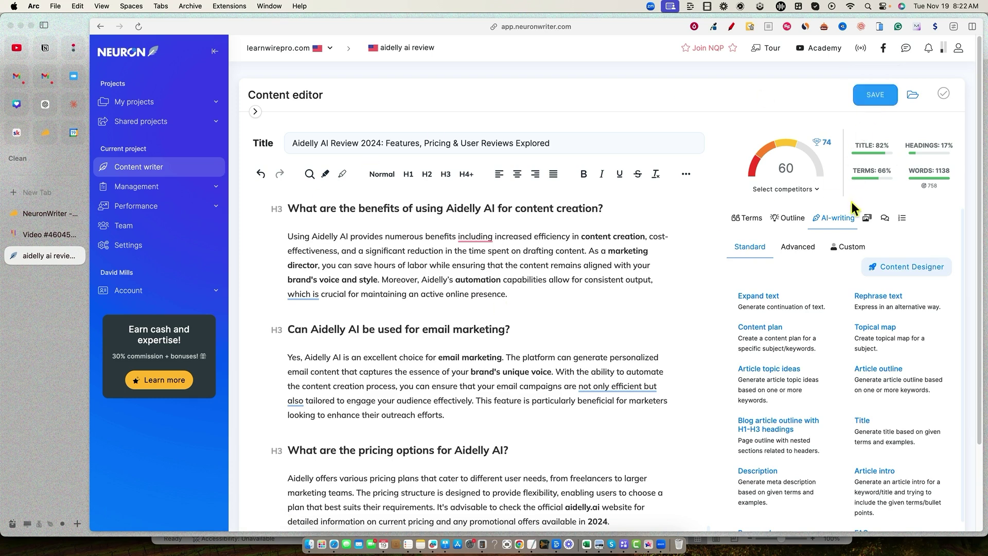
pyautogui.click(874, 94)
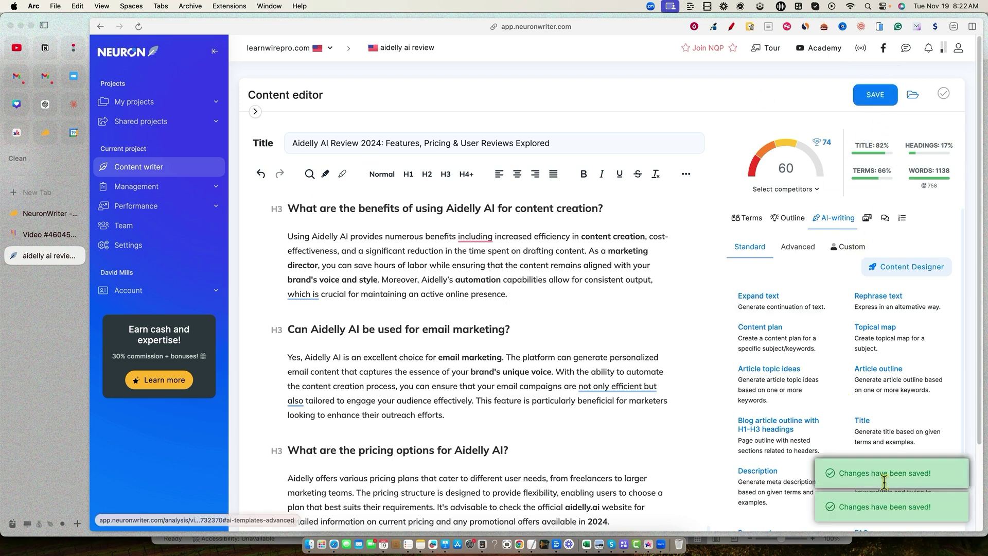
# Step: Review the recommended term counts, noting aidelly used 35 times against a 6–20 target
pyautogui.click(747, 218)
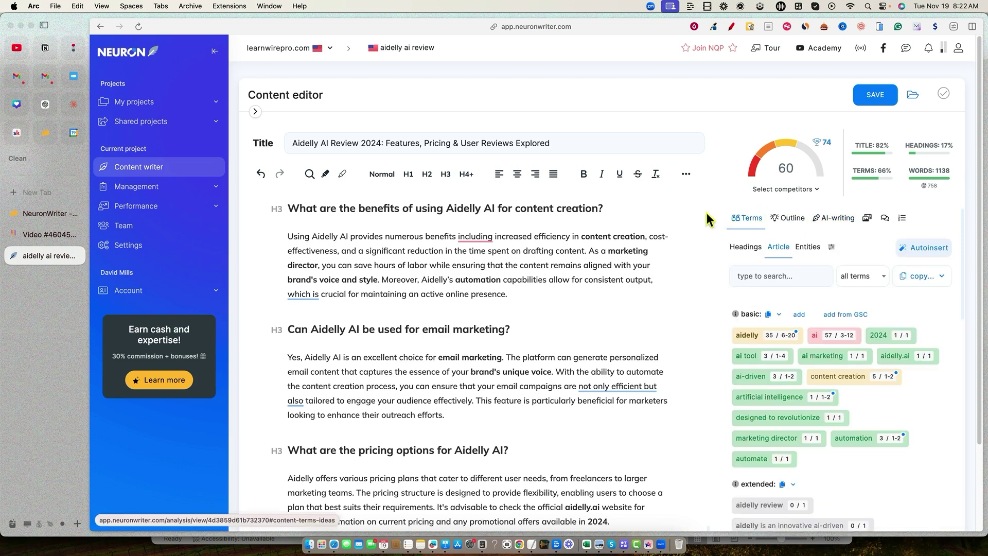
pyautogui.scroll(-6, 787, 335)
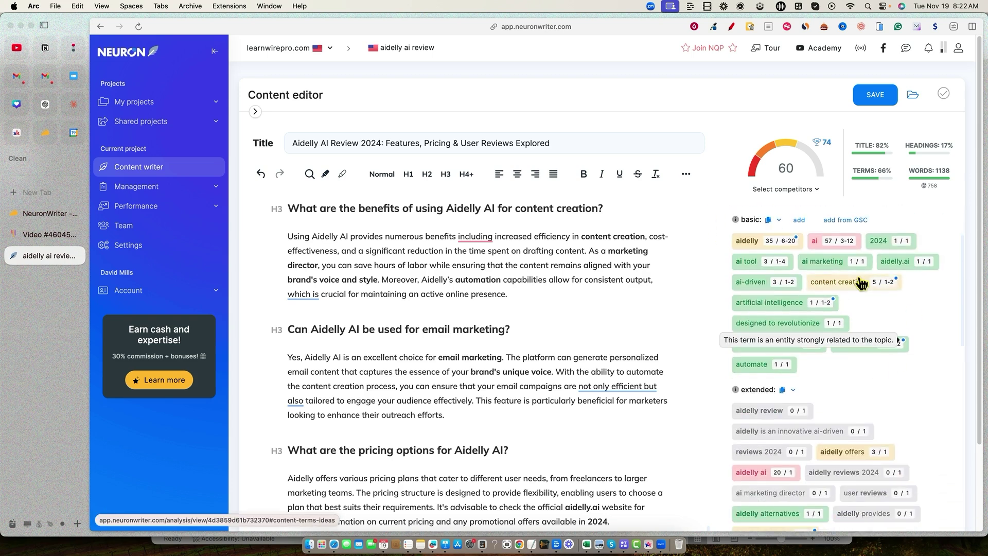
pyautogui.scroll(10, 806, 407)
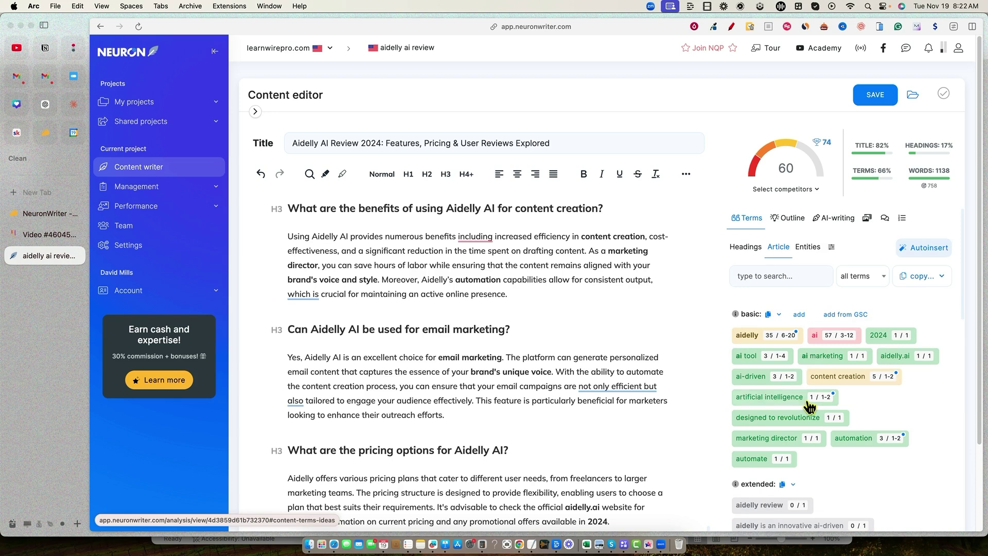
pyautogui.scroll(-4, 809, 408)
pyautogui.scroll(-8, 856, 427)
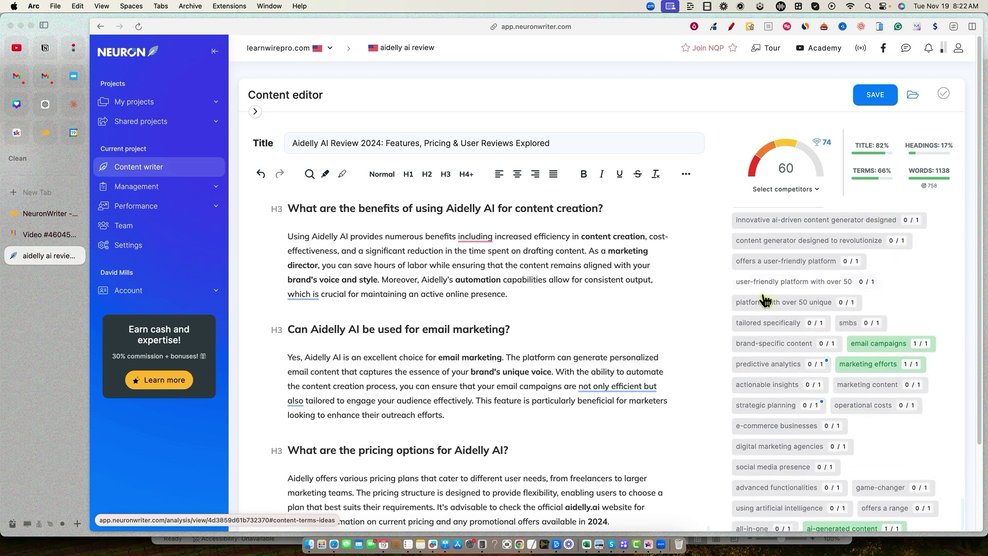
pyautogui.scroll(10, 807, 319)
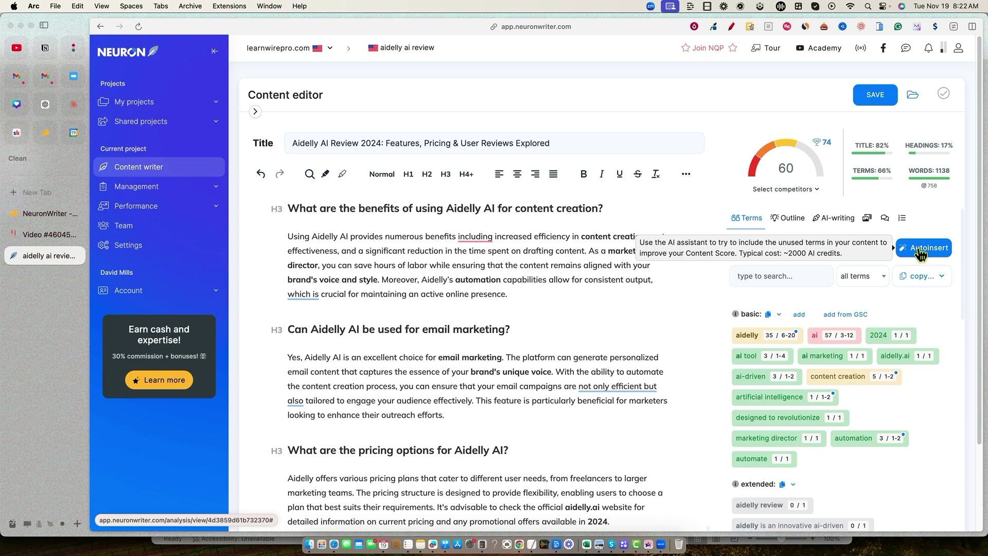
# Step: Generate AI suggestions for unused terms and accept the first, adding 'as noted in various aidelly reviews' to the intro
pyautogui.click(924, 252)
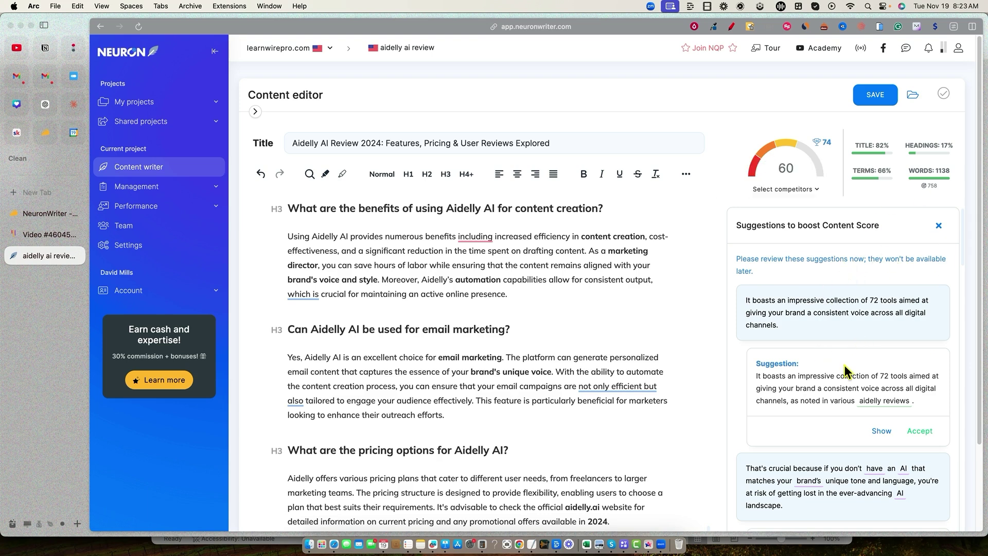
pyautogui.scroll(-2, 854, 362)
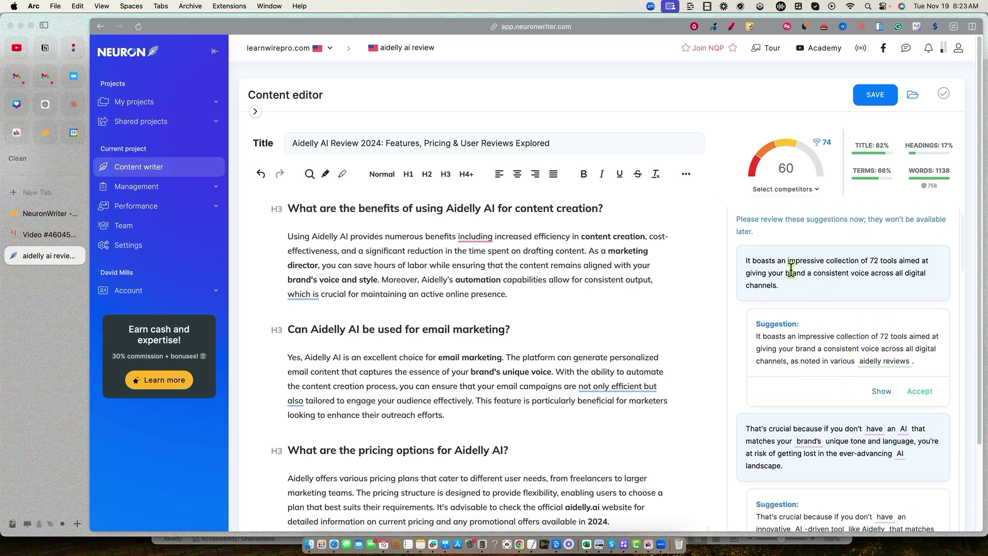
pyautogui.scroll(1, 782, 277)
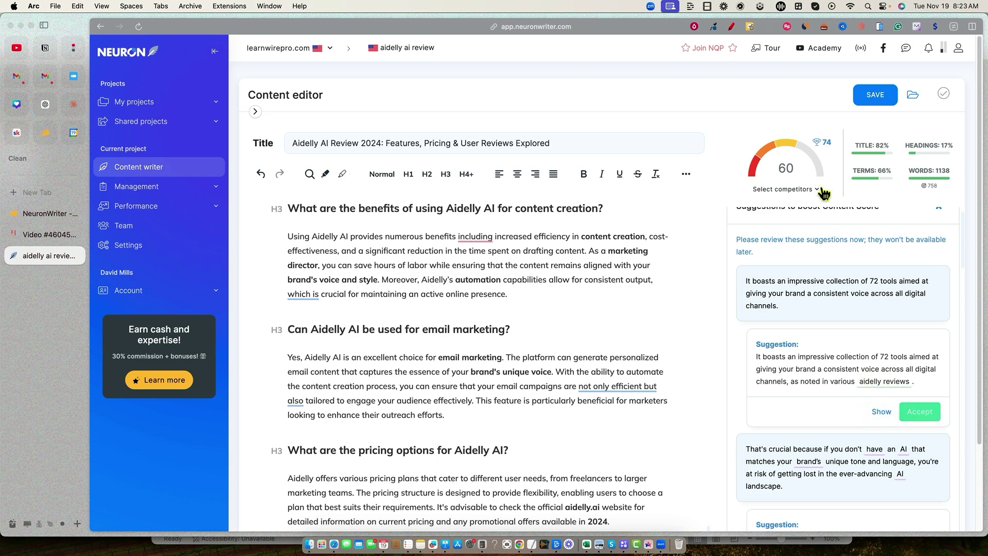
pyautogui.click(913, 411)
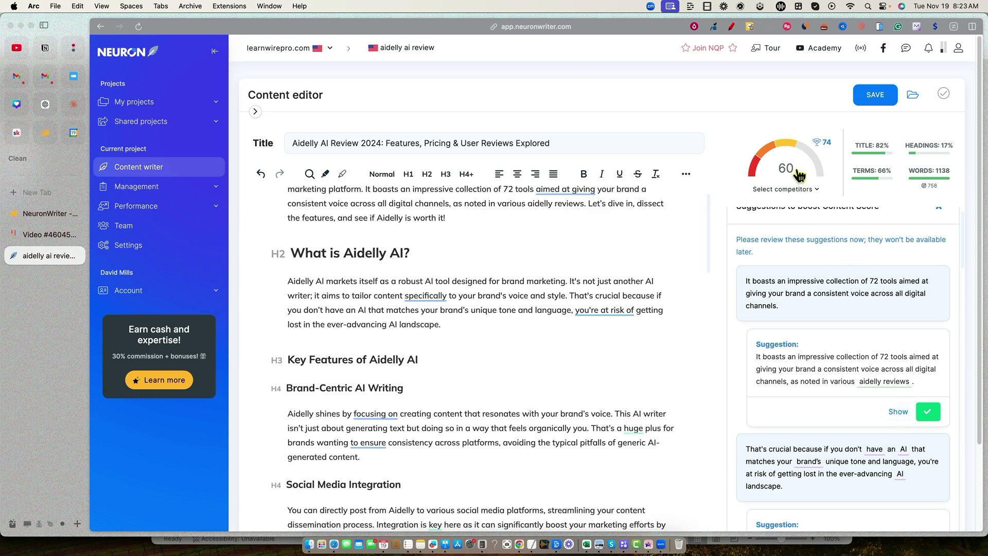
pyautogui.scroll(-2, 827, 390)
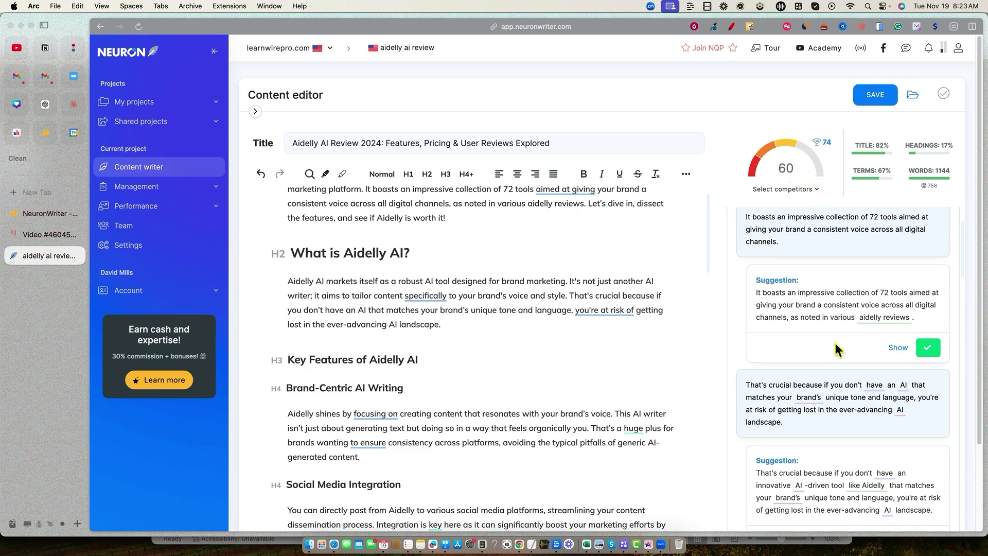
pyautogui.scroll(-1, 835, 344)
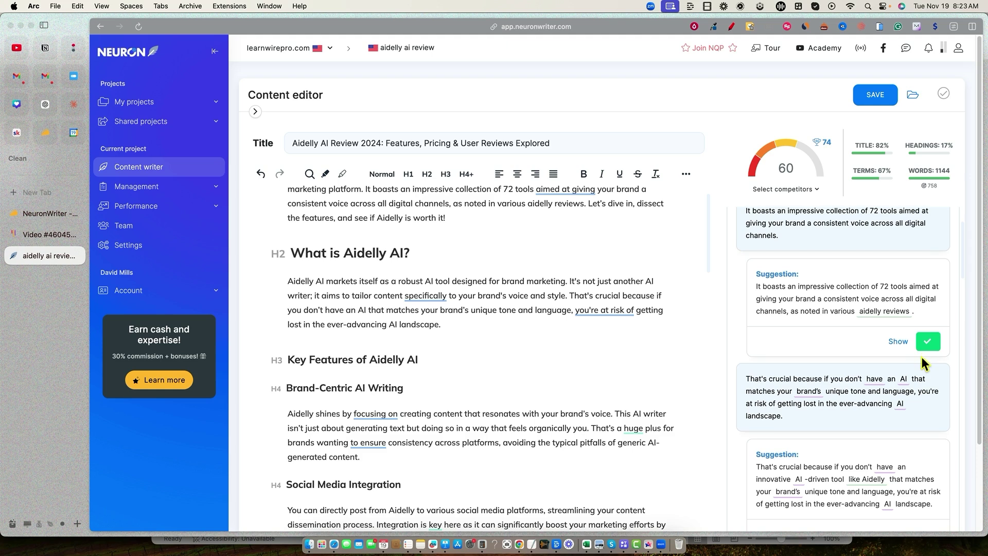
pyautogui.scroll(-2, 922, 367)
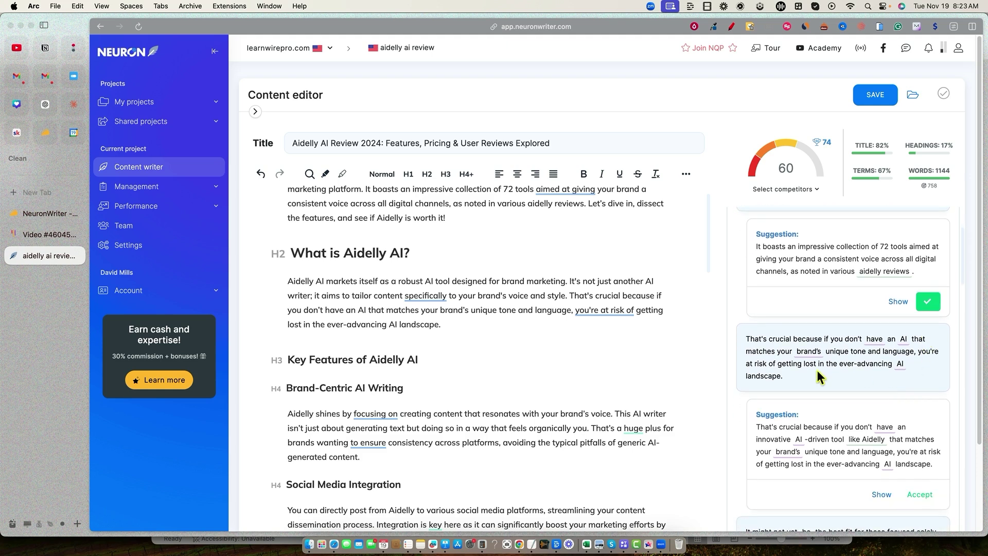
pyautogui.scroll(-1, 890, 431)
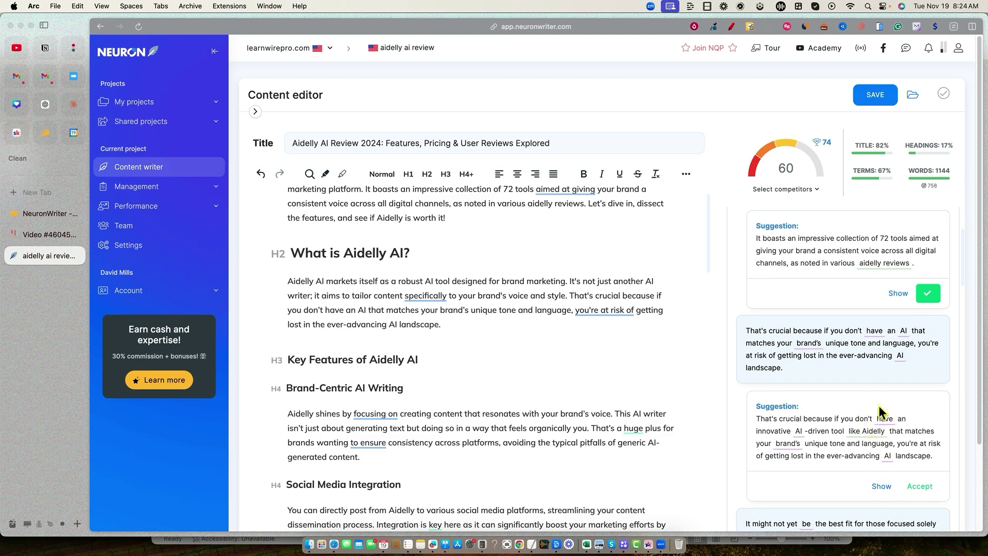
# Step: Accept the 'innovative AI-driven tool like Aidelly' and 'traction in user reviews' suggestion rewrites
pyautogui.click(919, 486)
pyautogui.scroll(-1, 893, 397)
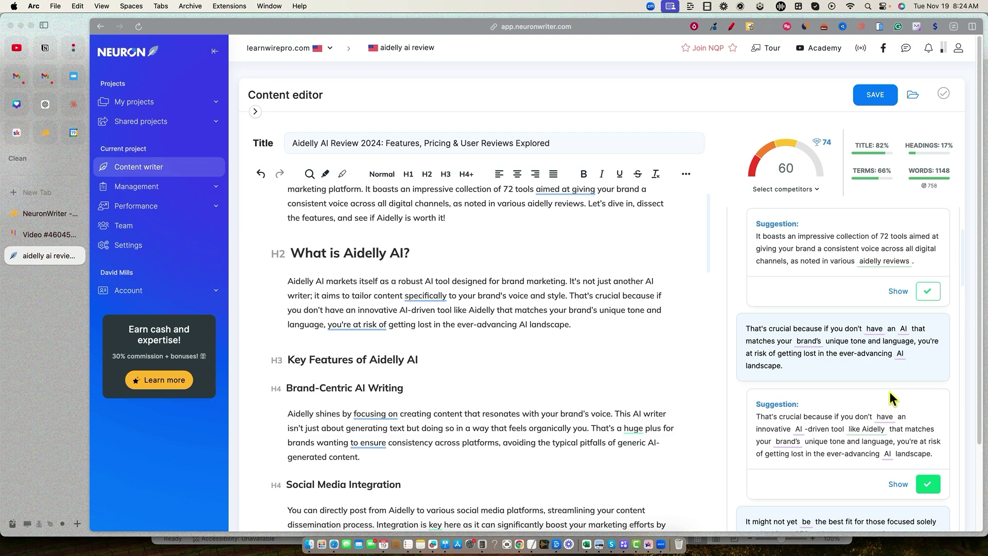
pyautogui.scroll(-2, 892, 432)
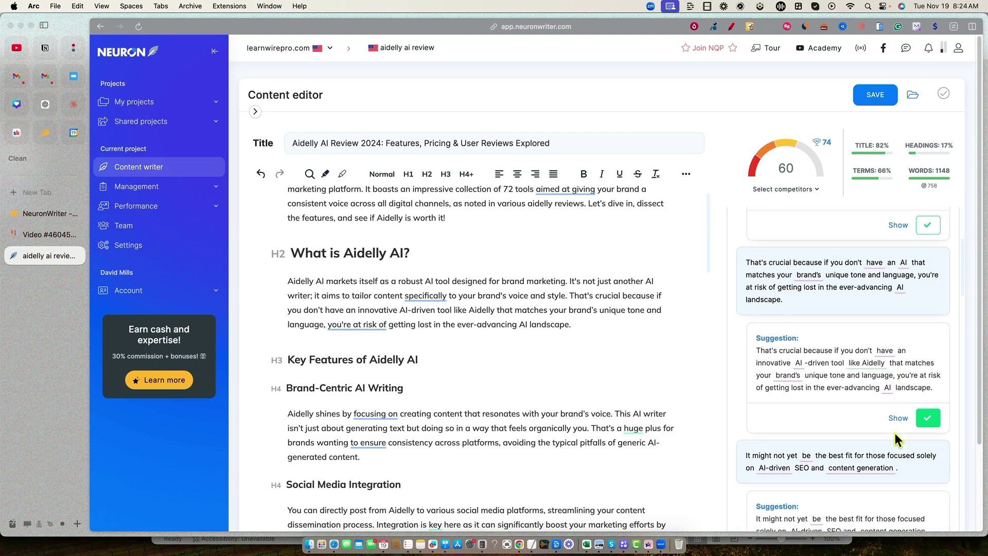
pyautogui.scroll(-5, 931, 421)
pyautogui.click(929, 420)
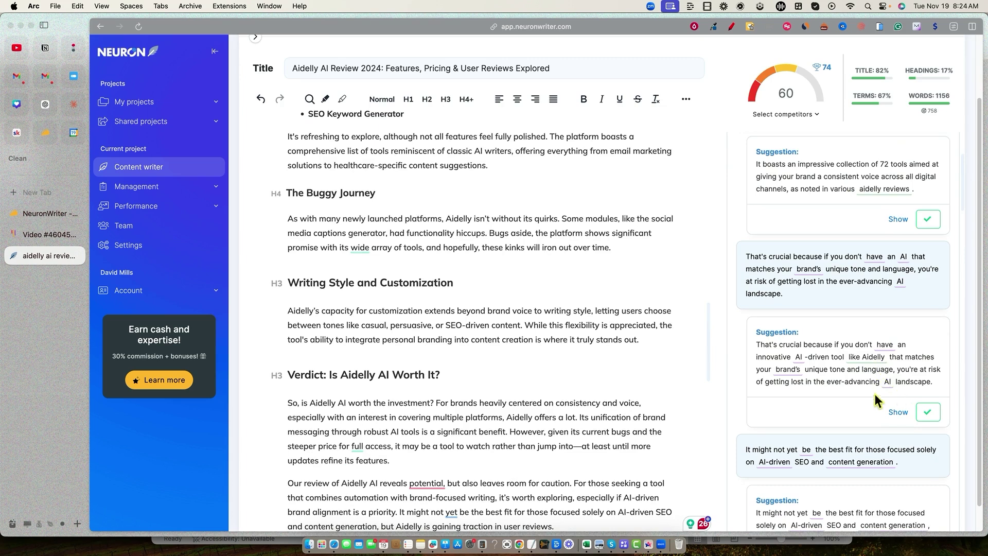
pyautogui.scroll(-3, 868, 374)
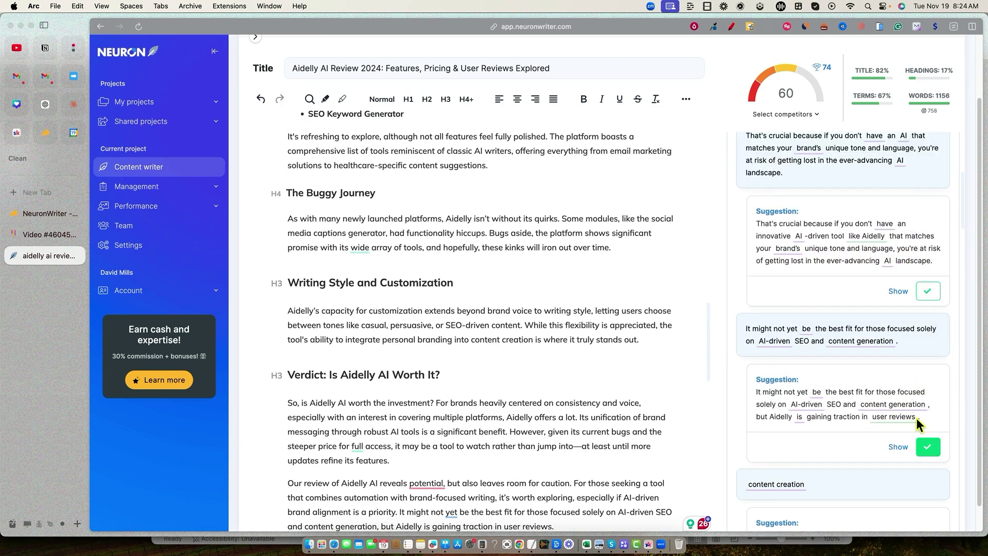
pyautogui.click(928, 448)
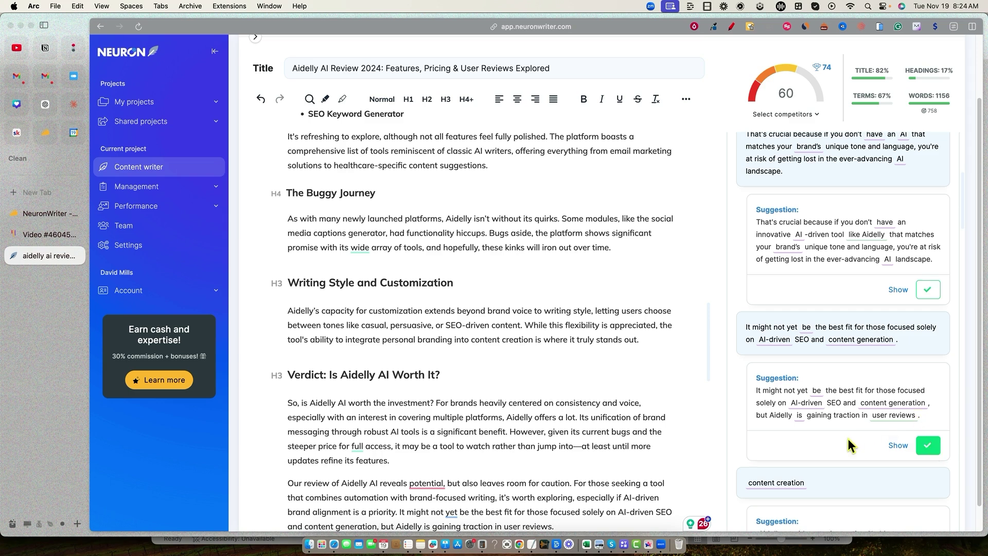
pyautogui.scroll(-5, 848, 438)
pyautogui.scroll(3, 898, 440)
# Step: Accept the AI-driven content generator, content creation, streamline and brand's voice suggestion sentences
pyautogui.click(908, 444)
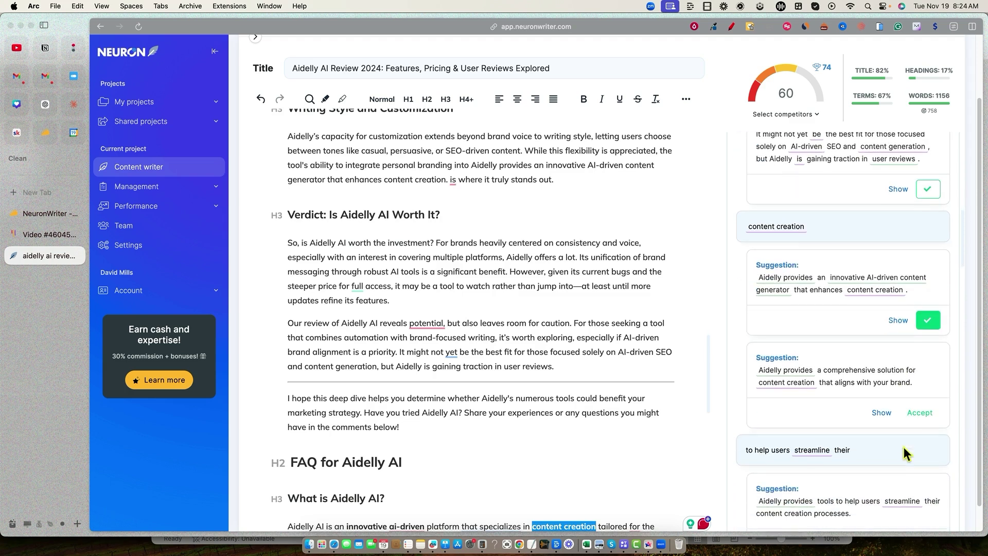
pyautogui.click(920, 414)
pyautogui.click(921, 443)
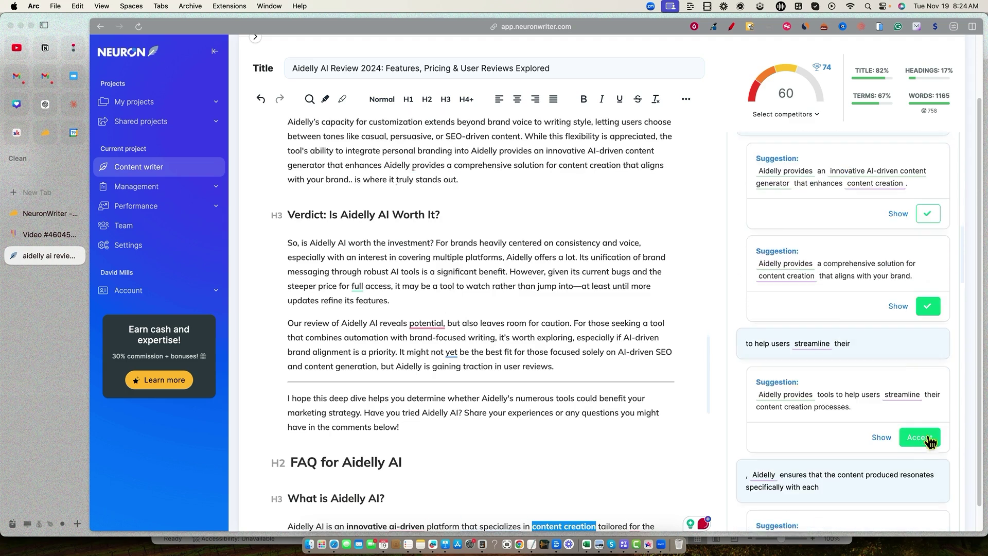
pyautogui.scroll(-3, 884, 472)
pyautogui.click(919, 447)
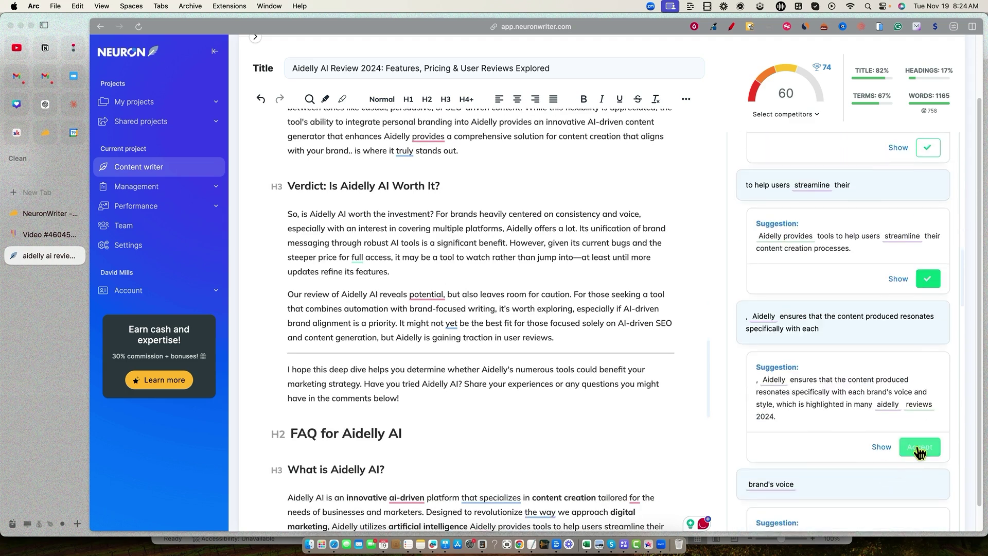
pyautogui.scroll(-2, 909, 455)
pyautogui.scroll(-2, 921, 471)
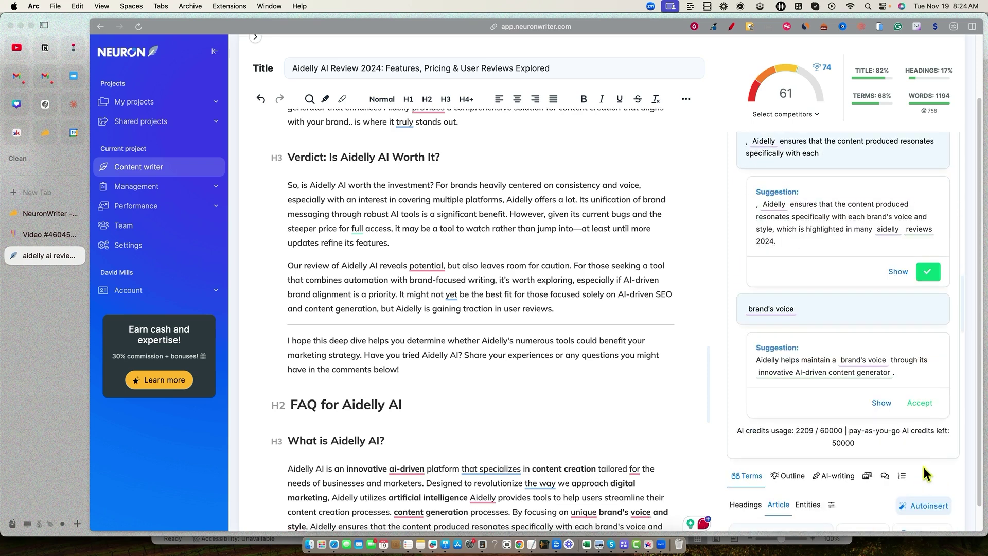
pyautogui.click(921, 404)
pyautogui.scroll(-3, 867, 434)
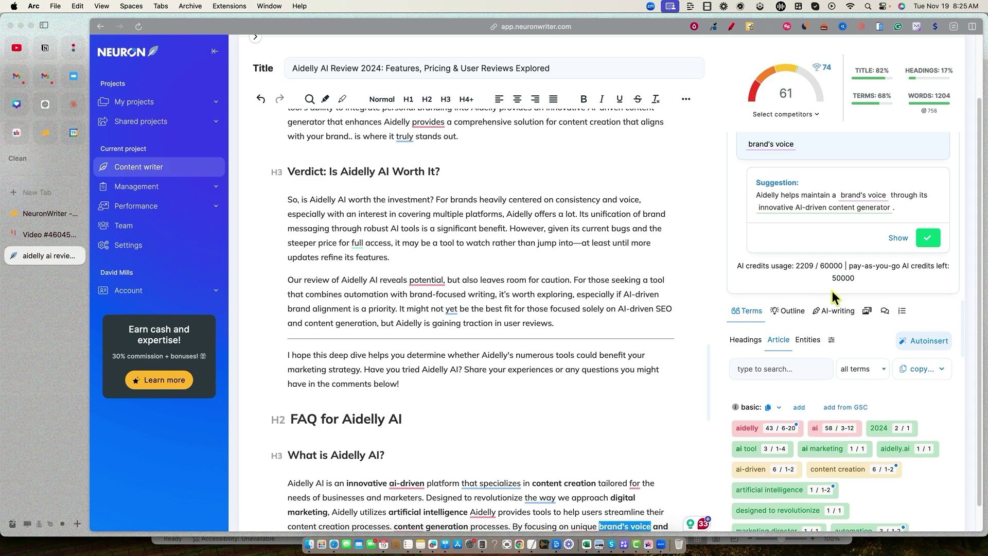
pyautogui.scroll(5, 859, 295)
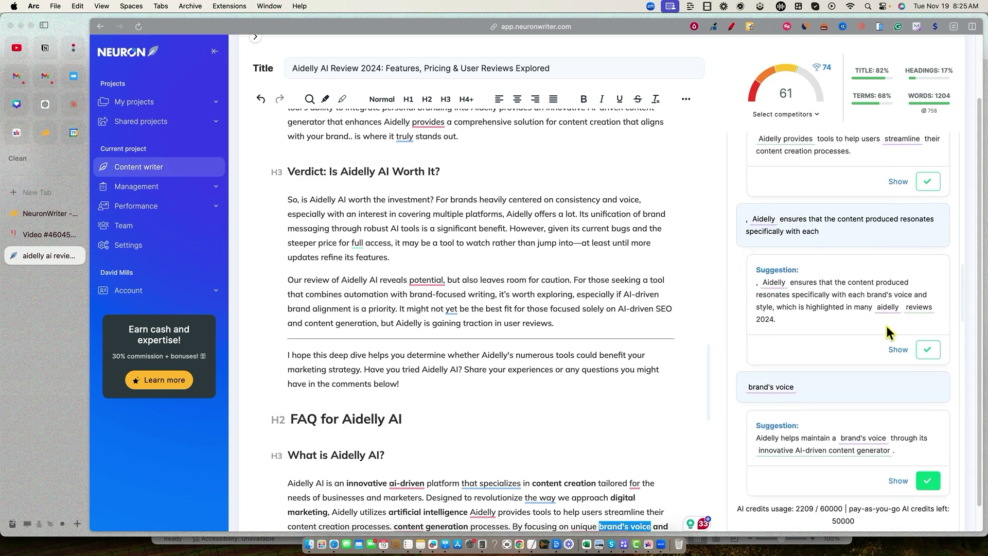
pyautogui.scroll(3, 886, 326)
pyautogui.click(929, 309)
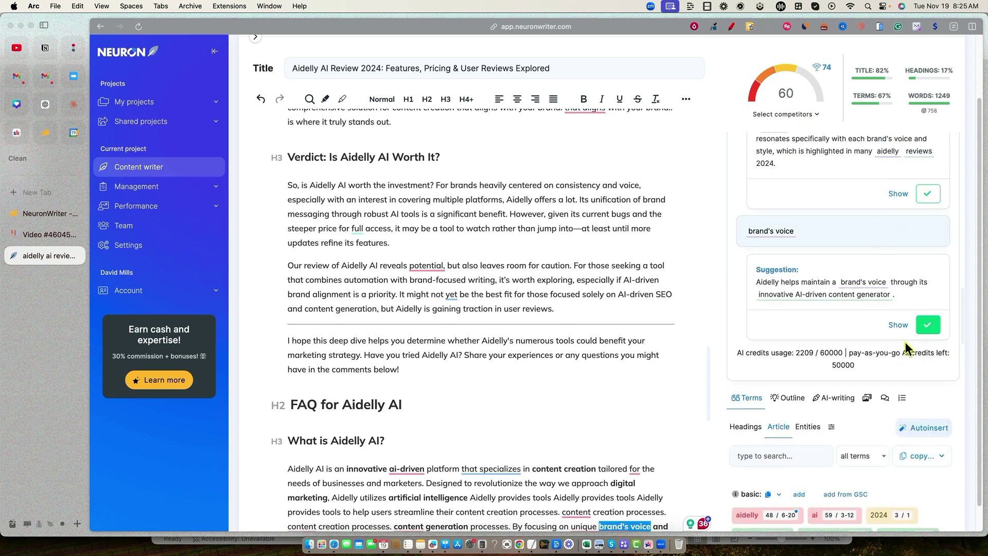
pyautogui.scroll(-1, 905, 345)
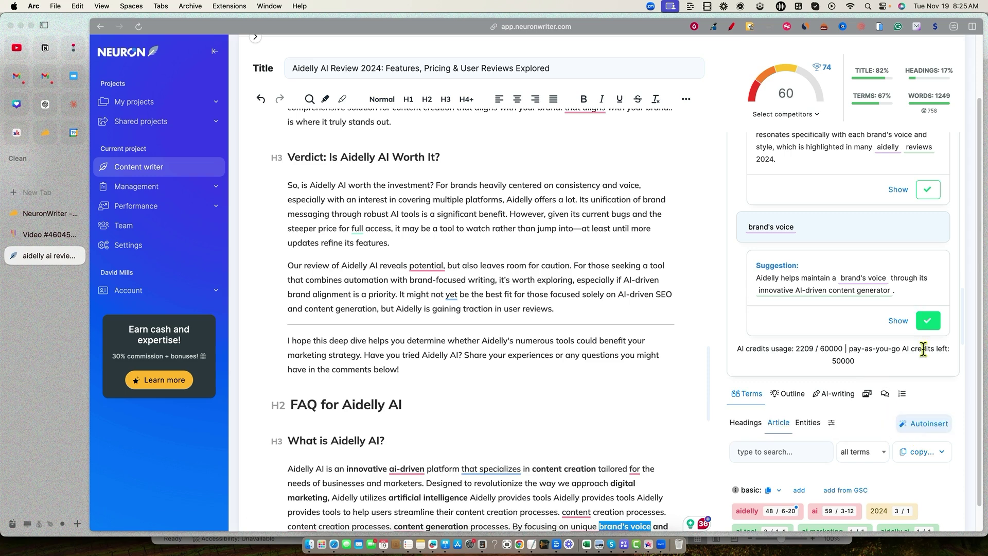
# Step: Request a new round of AI suggestions and accept the AI marketing director and e-commerce rewrites
pyautogui.click(919, 422)
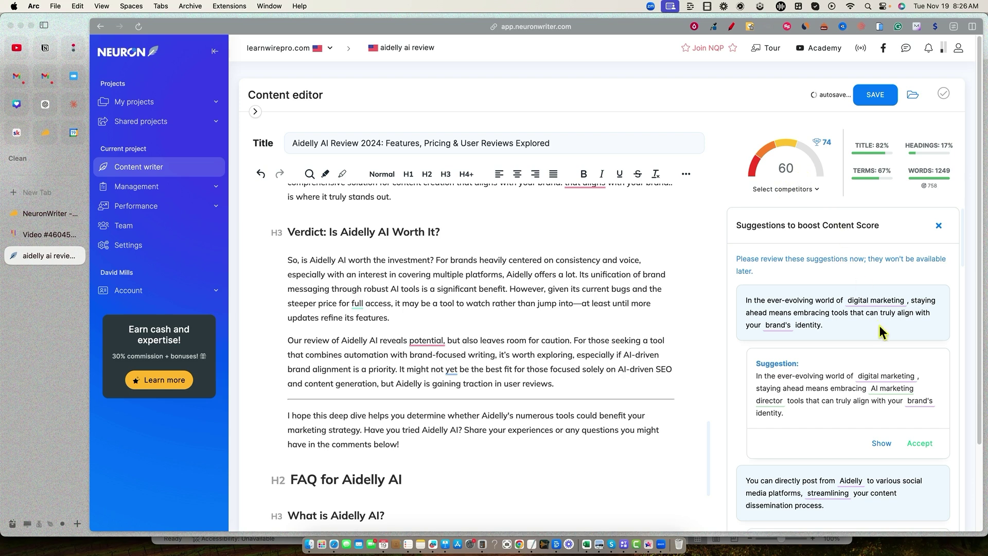
pyautogui.scroll(-1, 914, 369)
pyautogui.scroll(-1, 910, 373)
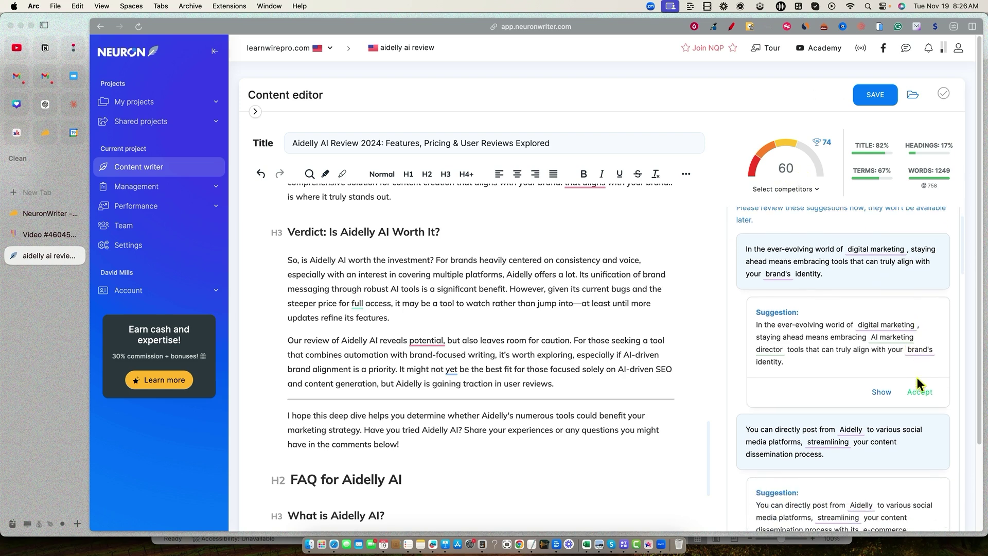
pyautogui.scroll(-1, 917, 373)
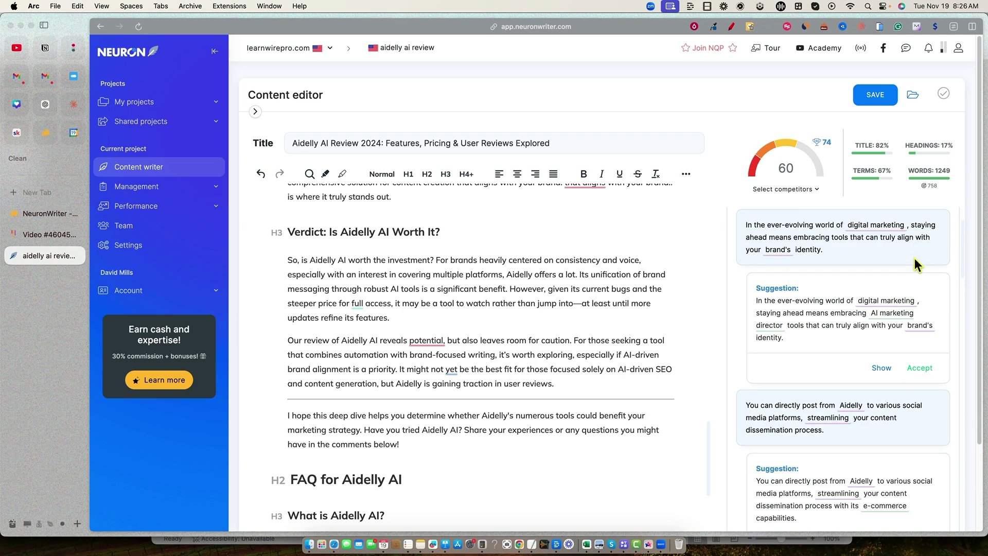
pyautogui.click(931, 367)
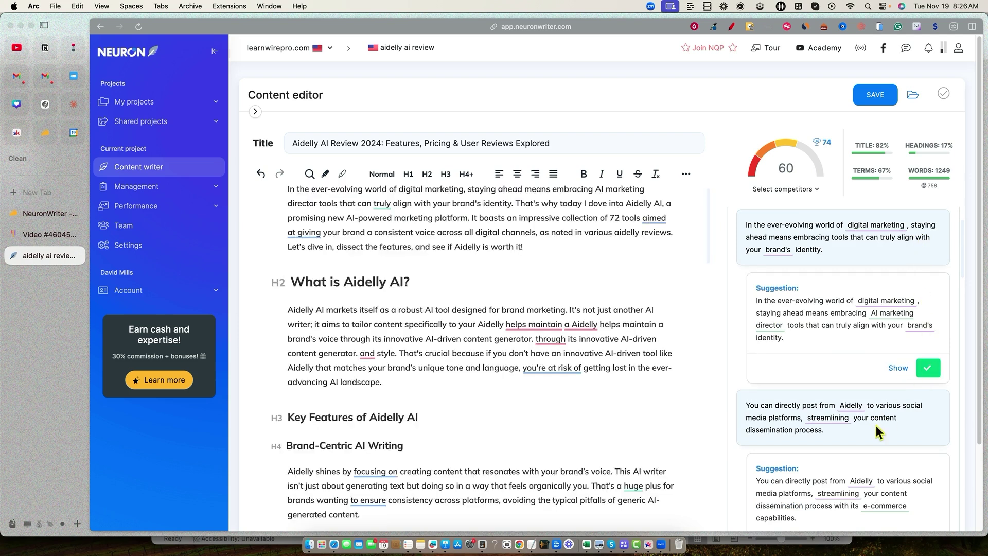
pyautogui.scroll(-4, 925, 432)
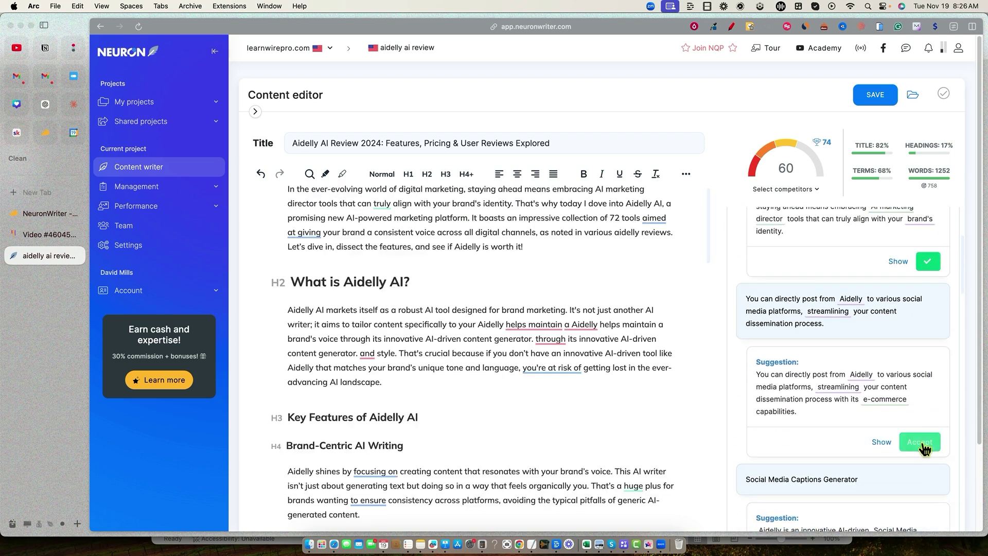
pyautogui.click(921, 446)
# Step: Accept the SEO Keyword Generator rewrite and reload the suggestions list from the top
pyautogui.scroll(-5, 922, 446)
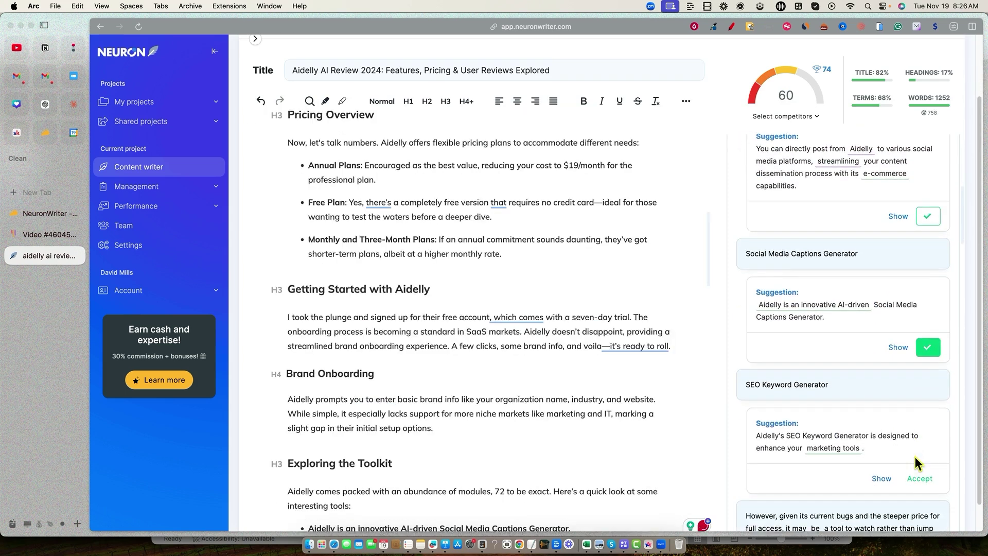
pyautogui.click(919, 476)
pyautogui.scroll(-1, 858, 371)
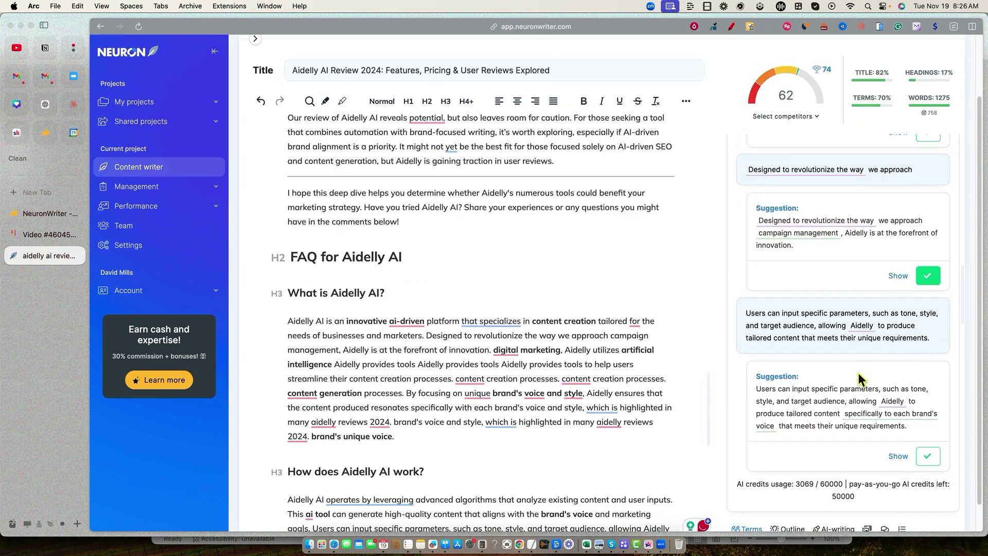
pyautogui.scroll(-4, 858, 378)
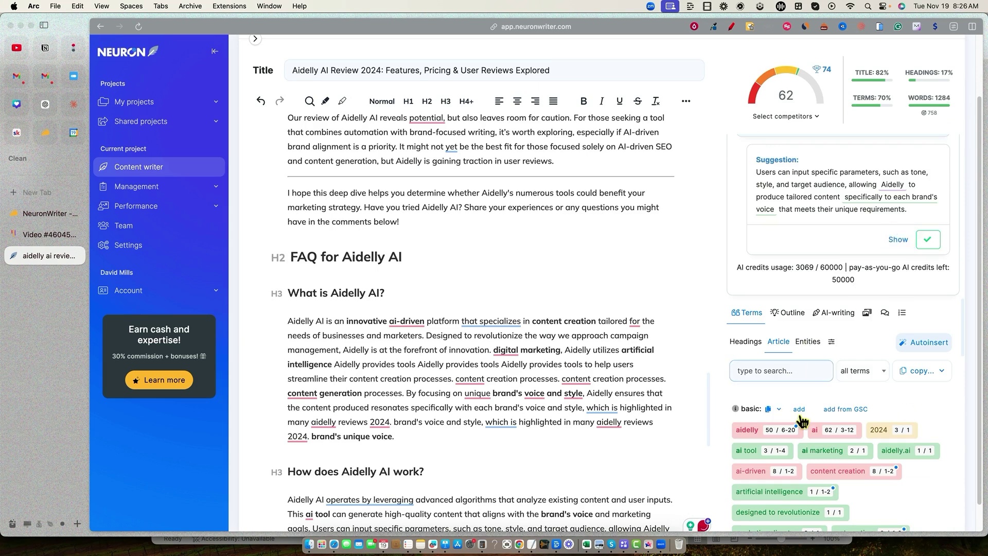
pyautogui.scroll(7, 792, 146)
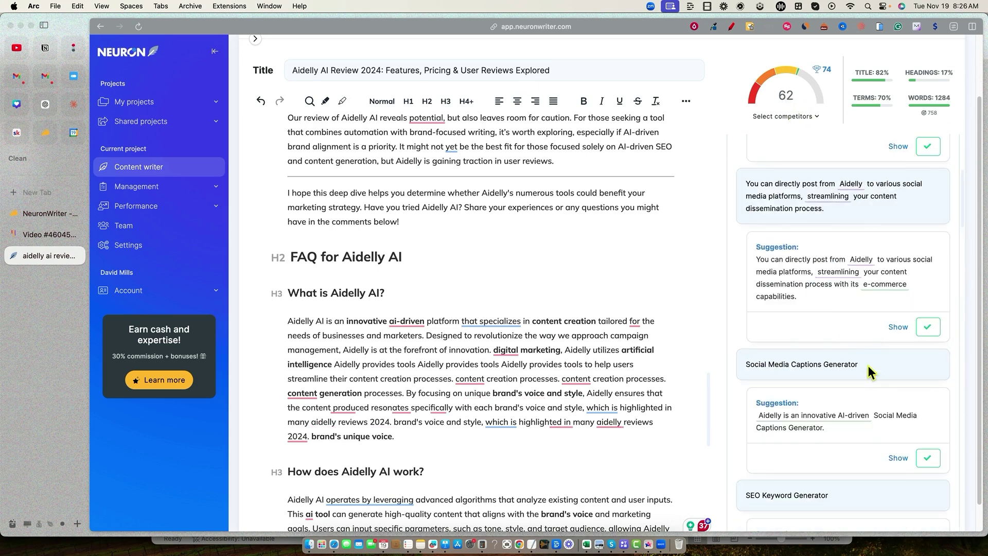
pyautogui.scroll(5, 870, 366)
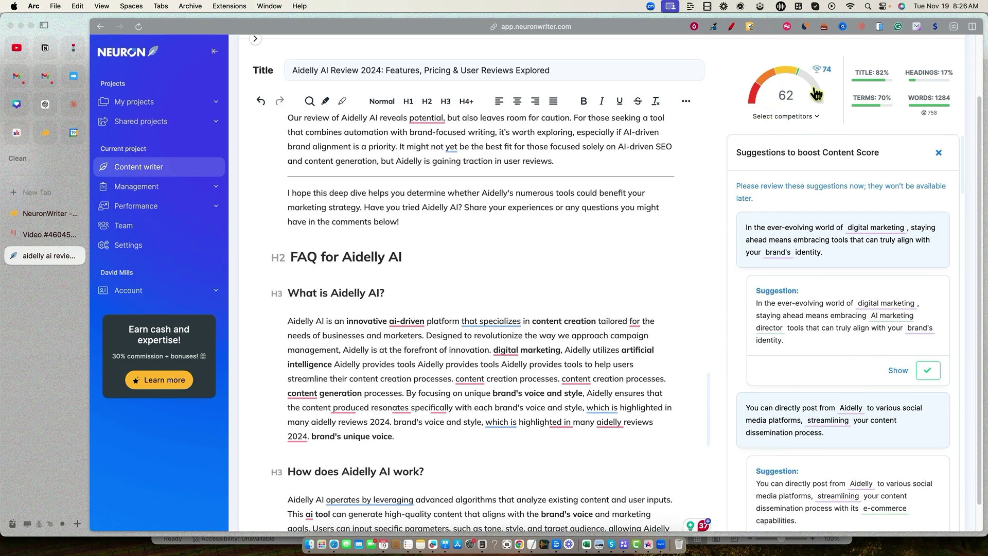
pyautogui.scroll(3, 869, 324)
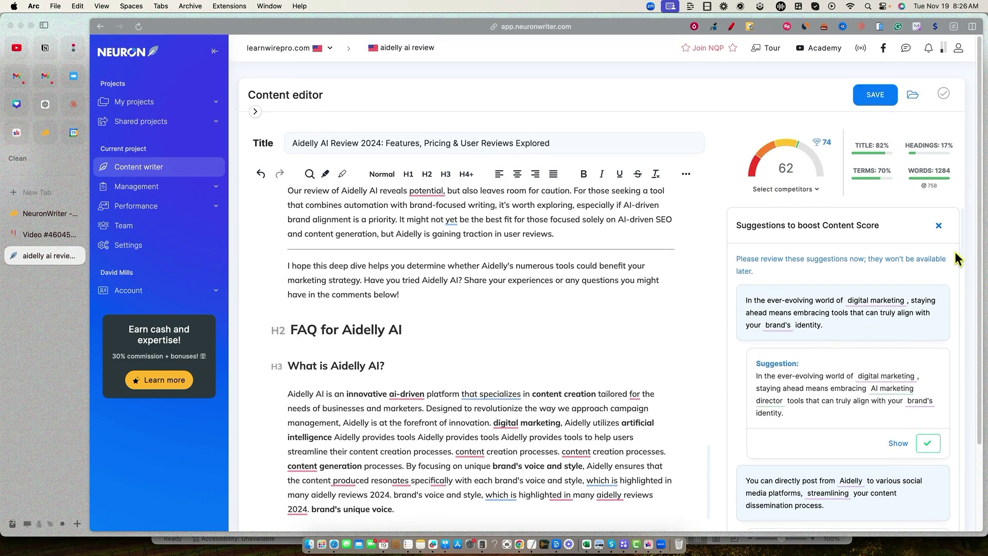
pyautogui.click(938, 225)
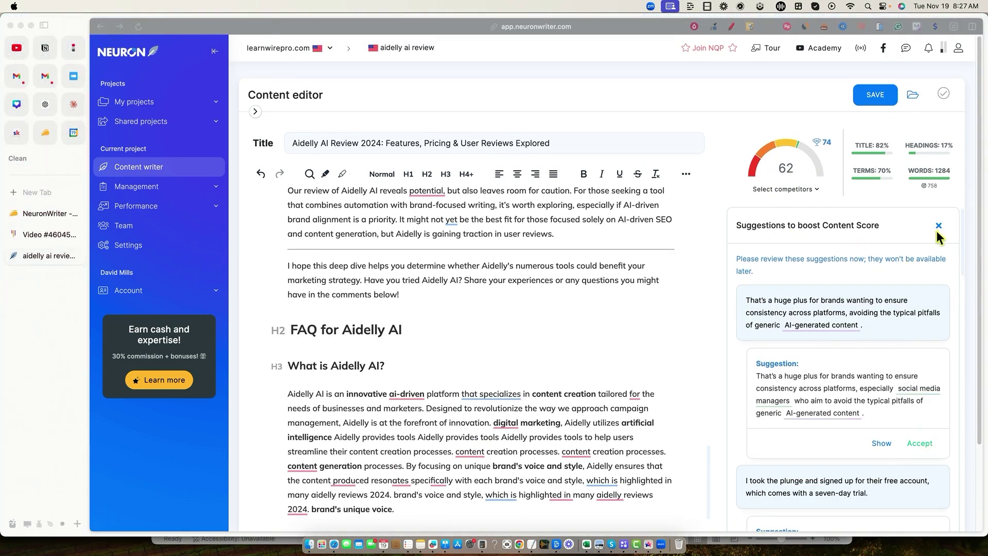
# Step: Accept the social media managers, free-trial, marketing campaigns and 'designed to revolutionize' rewrites
pyautogui.scroll(-1, 900, 411)
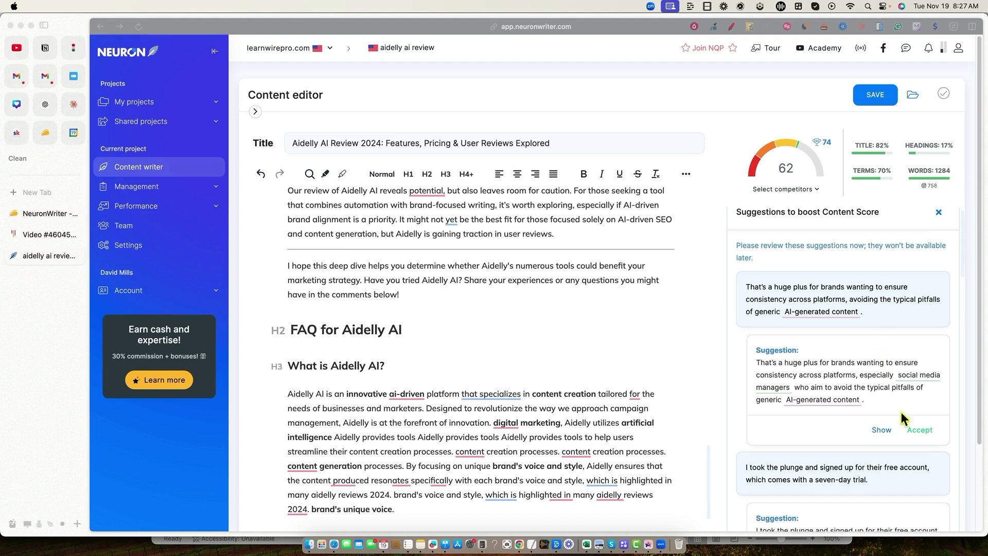
pyautogui.click(922, 430)
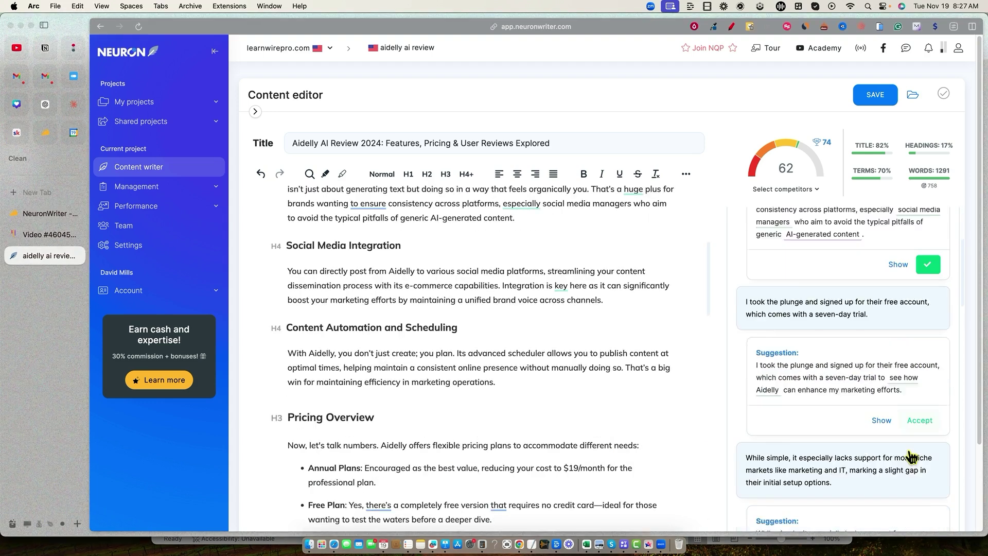
pyautogui.scroll(-3, 909, 451)
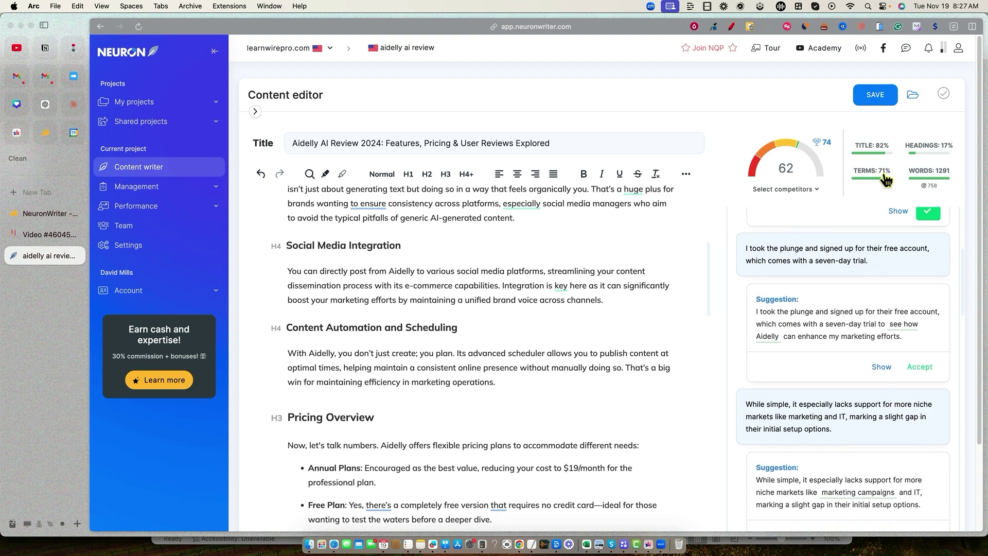
pyautogui.click(919, 366)
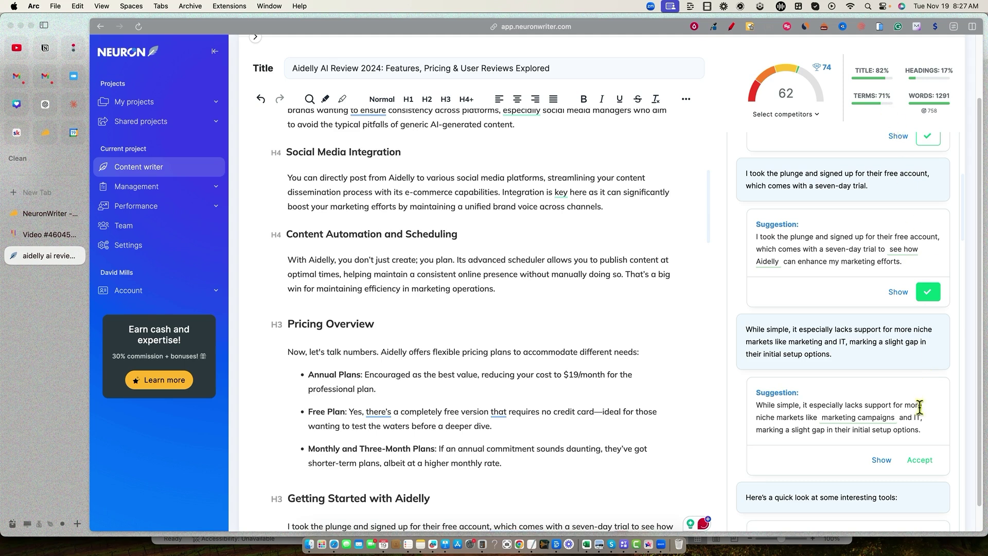
pyautogui.click(919, 459)
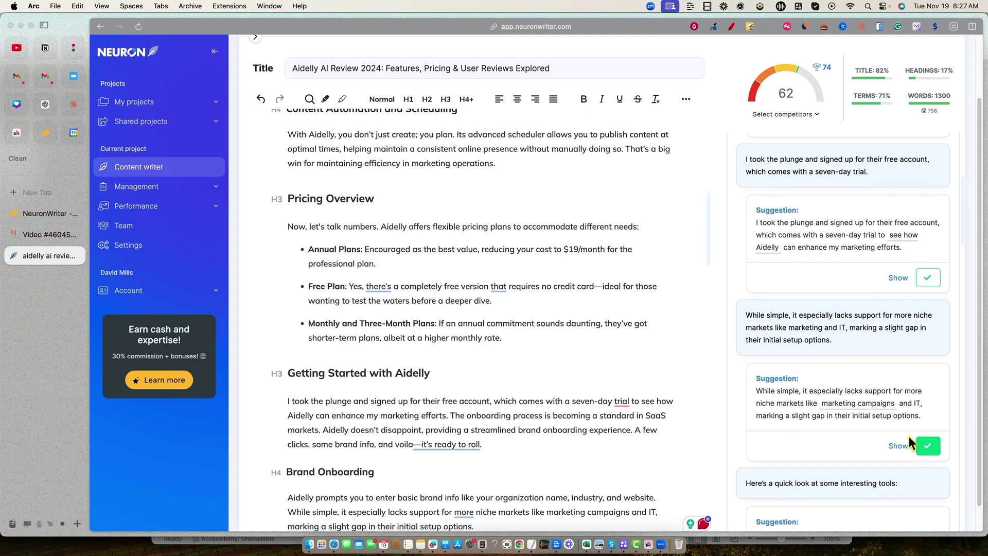
pyautogui.scroll(-1, 860, 464)
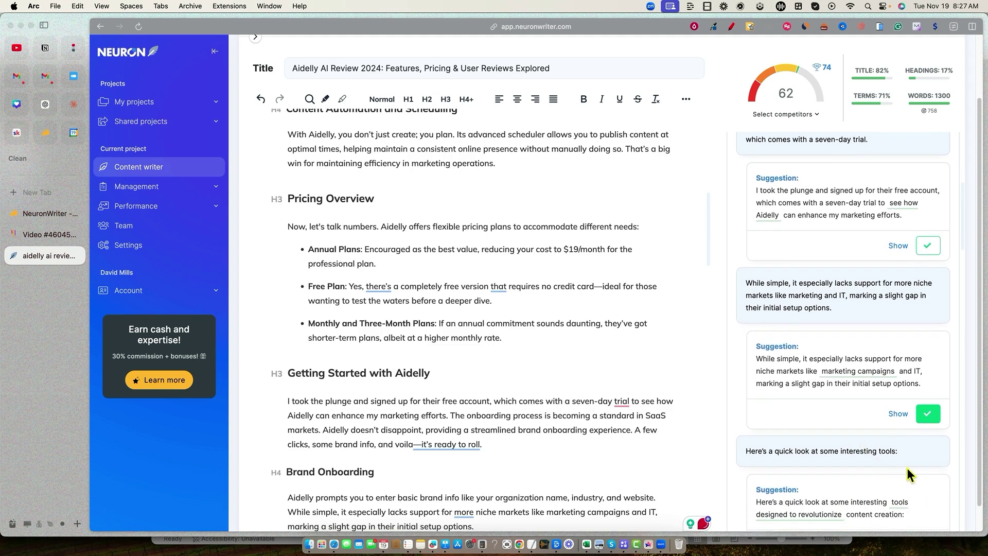
pyautogui.click(907, 469)
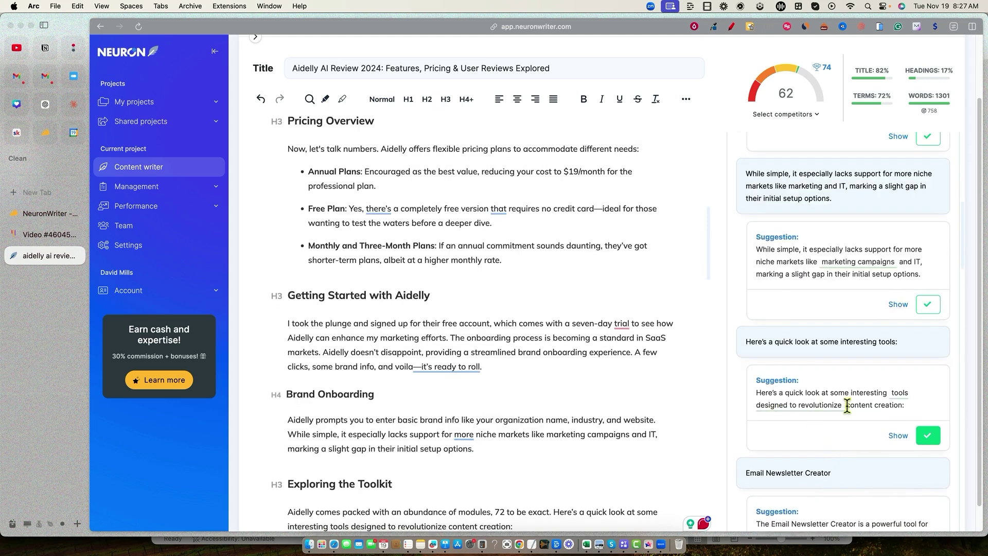
# Step: Accept the Email Newsletter Creator, brand's voice, brand's unique voice and how-Aidelly-operates rewrites
pyautogui.scroll(-3, 911, 432)
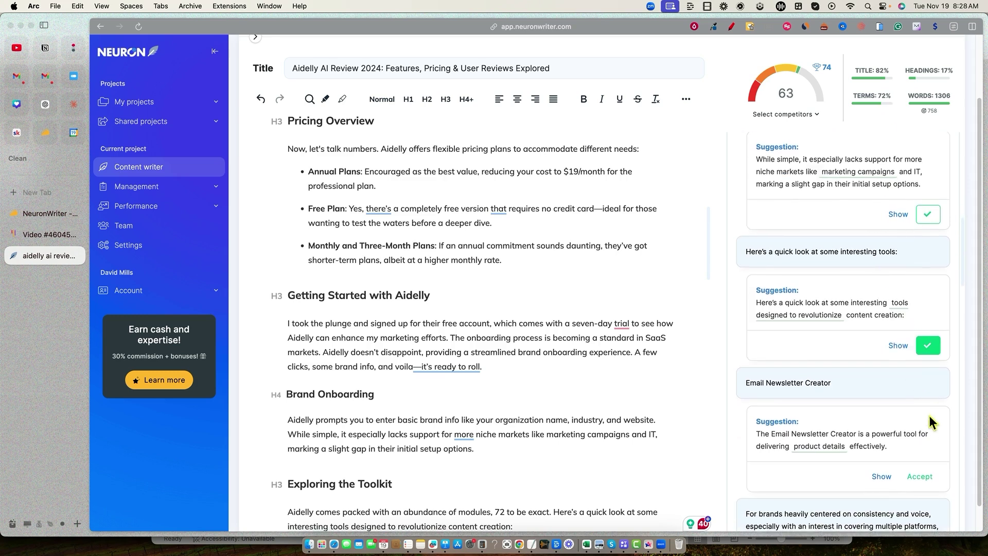
pyautogui.click(919, 478)
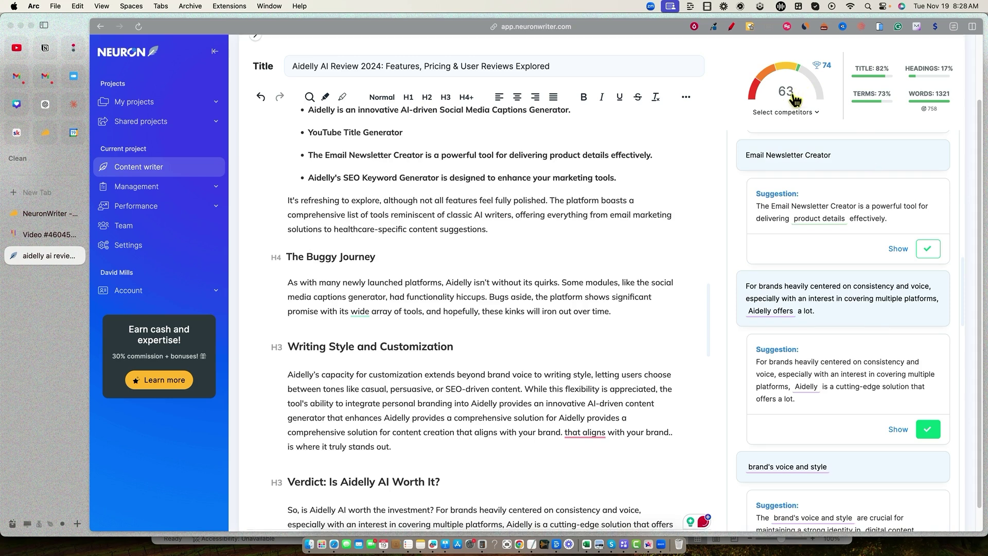
pyautogui.scroll(-2, 883, 370)
pyautogui.scroll(-2, 913, 470)
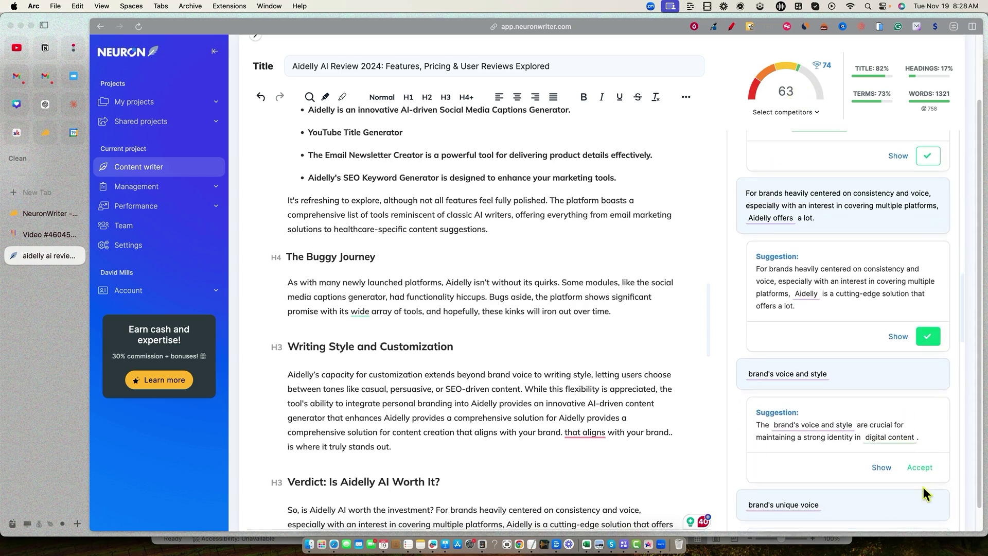
pyautogui.click(921, 468)
pyautogui.scroll(-5, 824, 450)
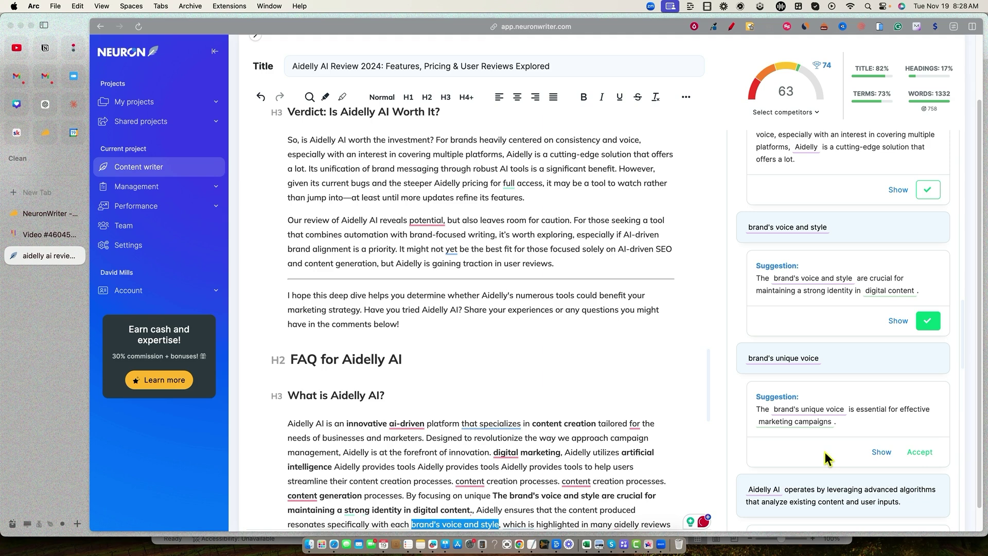
pyautogui.click(923, 452)
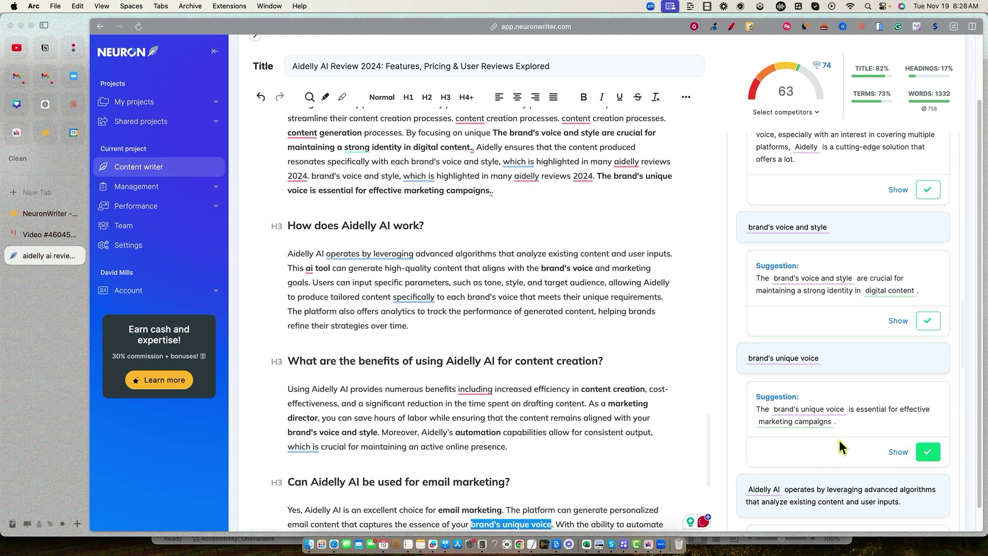
pyautogui.scroll(-5, 838, 440)
pyautogui.click(923, 383)
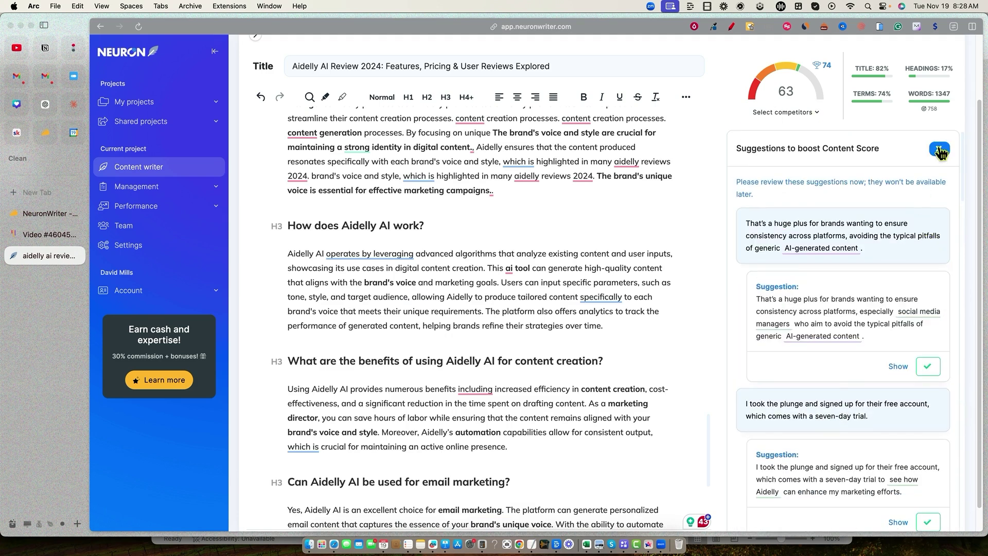
pyautogui.click(939, 150)
# Step: Keep the Terms list filtered to 'not used' terms
pyautogui.scroll(3, 823, 226)
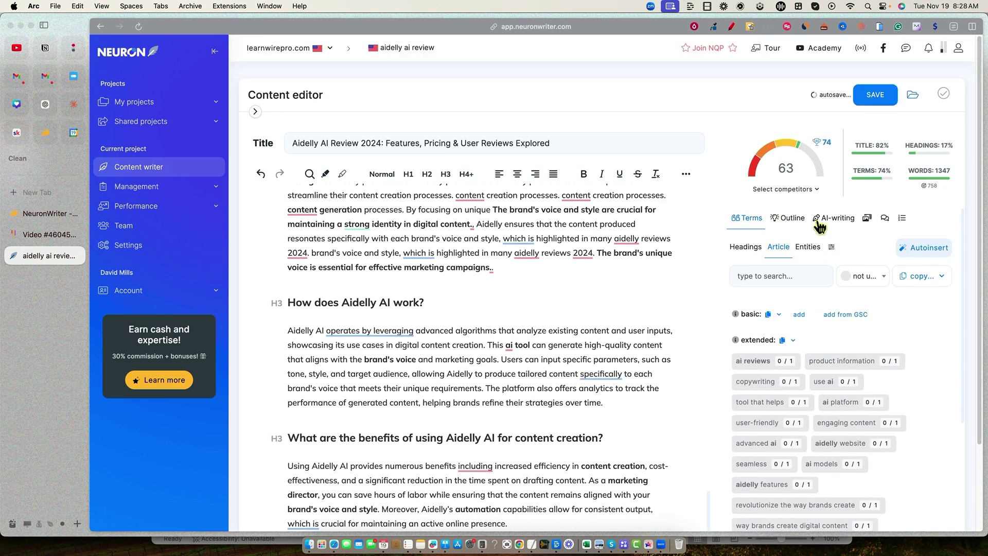
pyautogui.scroll(-1, 832, 260)
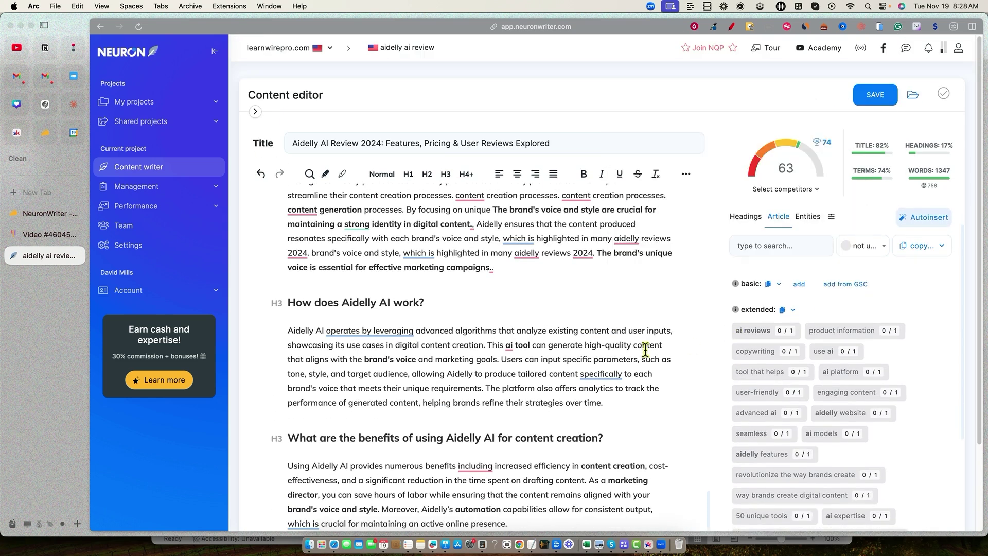
pyautogui.scroll(-2, 645, 349)
pyautogui.click(877, 251)
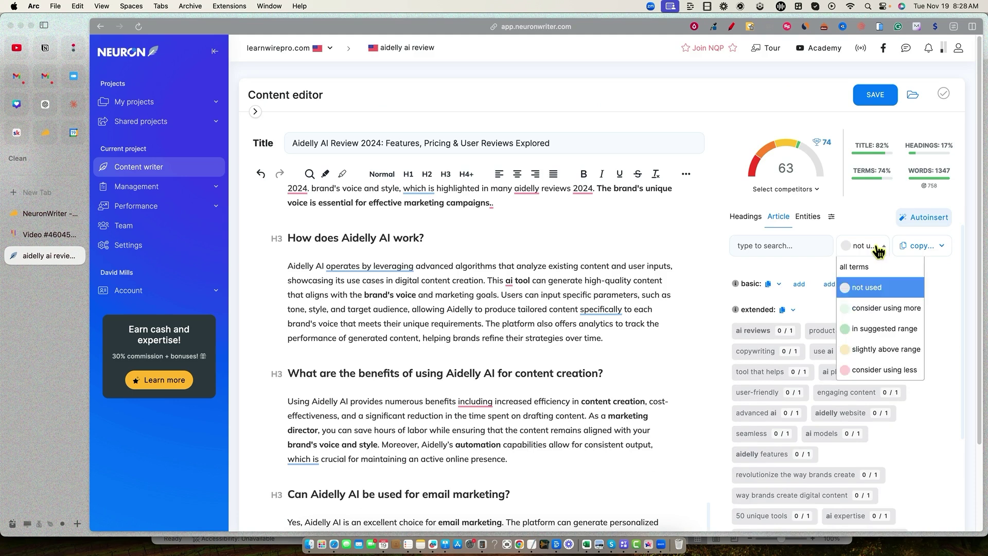
pyautogui.click(880, 287)
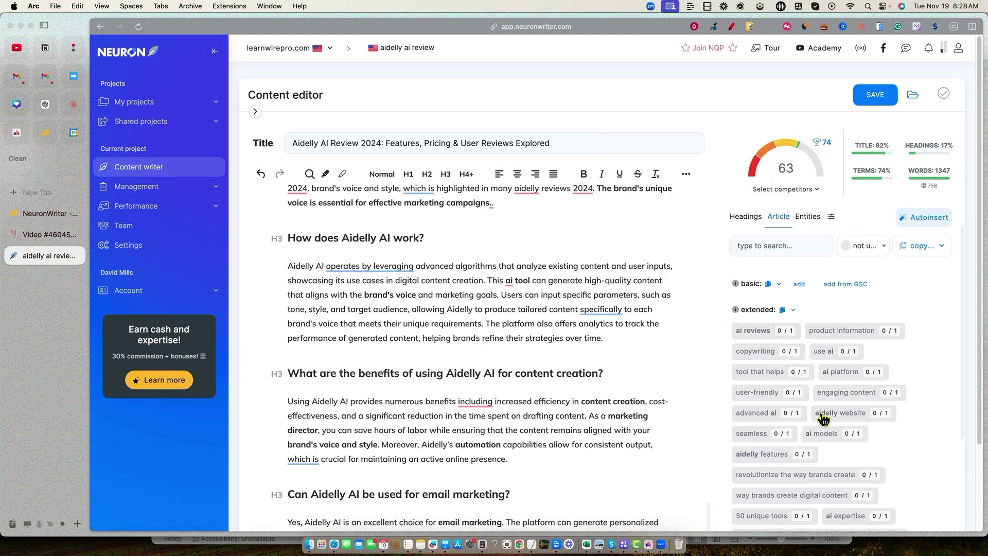
# Step: Copy a ChatGPT prompt with the suggested terms to the clipboard
pyautogui.scroll(-5, 803, 412)
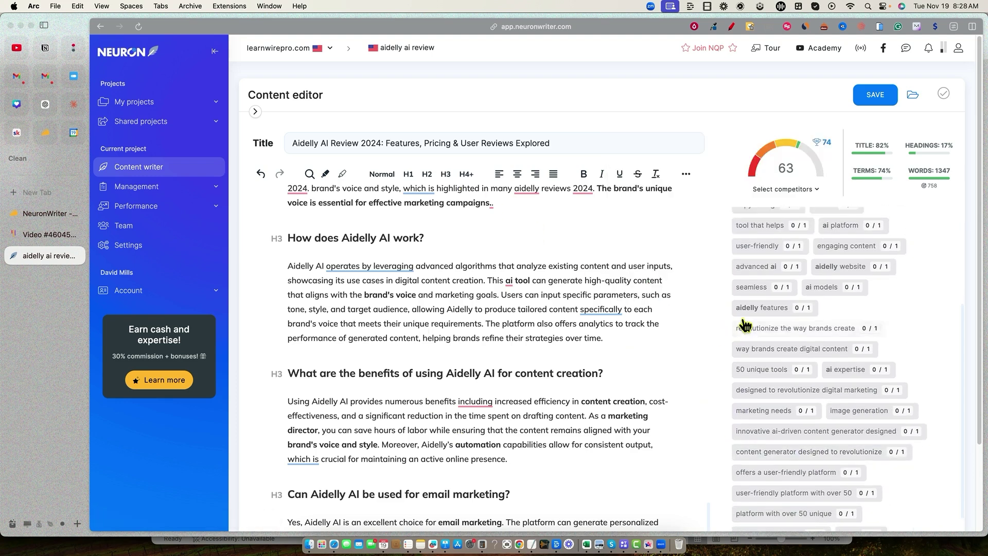
pyautogui.scroll(4, 743, 326)
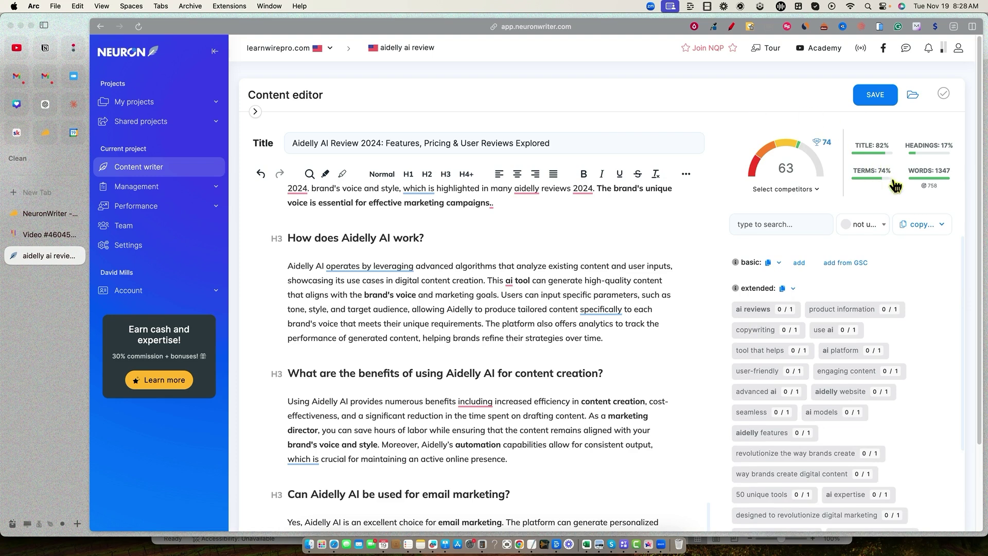
pyautogui.click(944, 229)
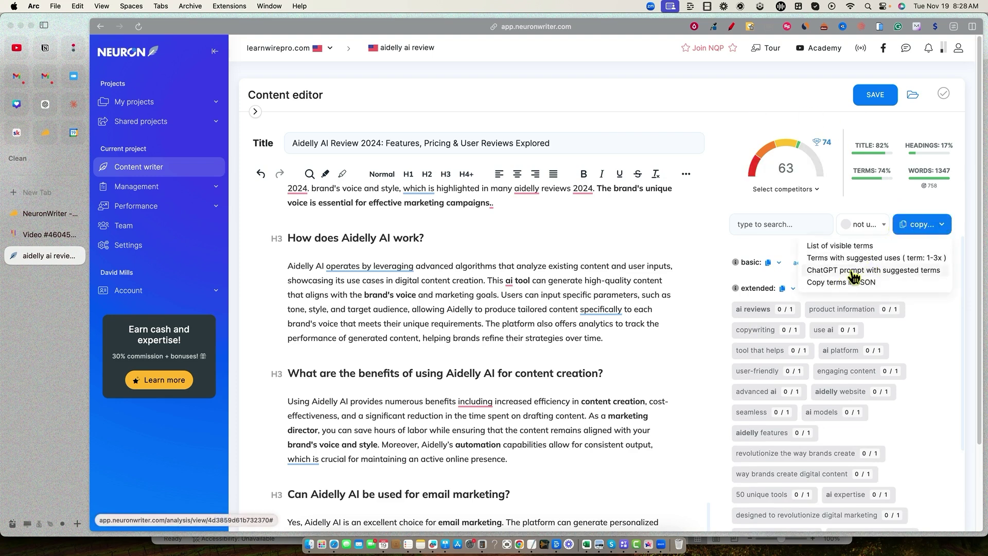
pyautogui.click(873, 271)
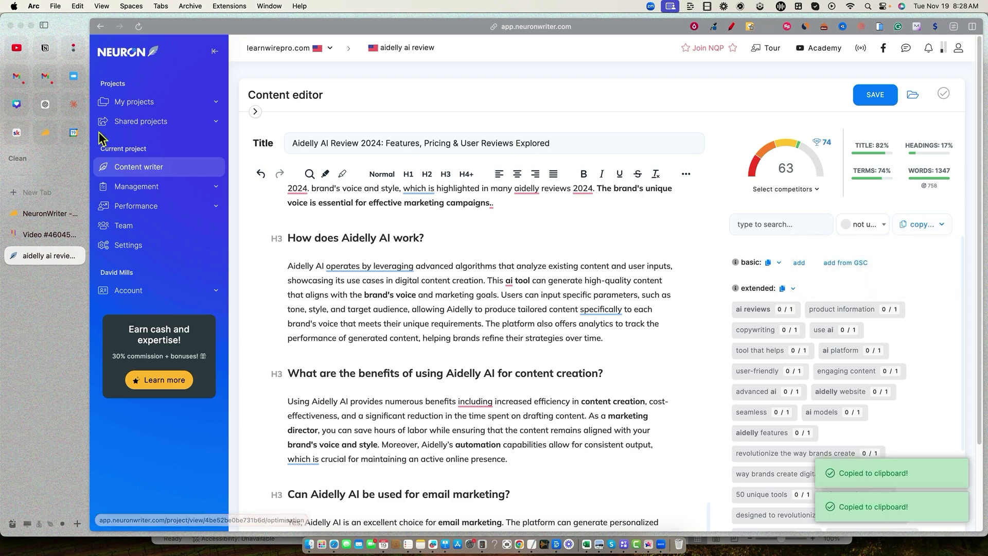
# Step: Paste the keyword-list prompt into Claude and send it to draft the Comprehensive Aidelly Review 2024
pyautogui.click(74, 105)
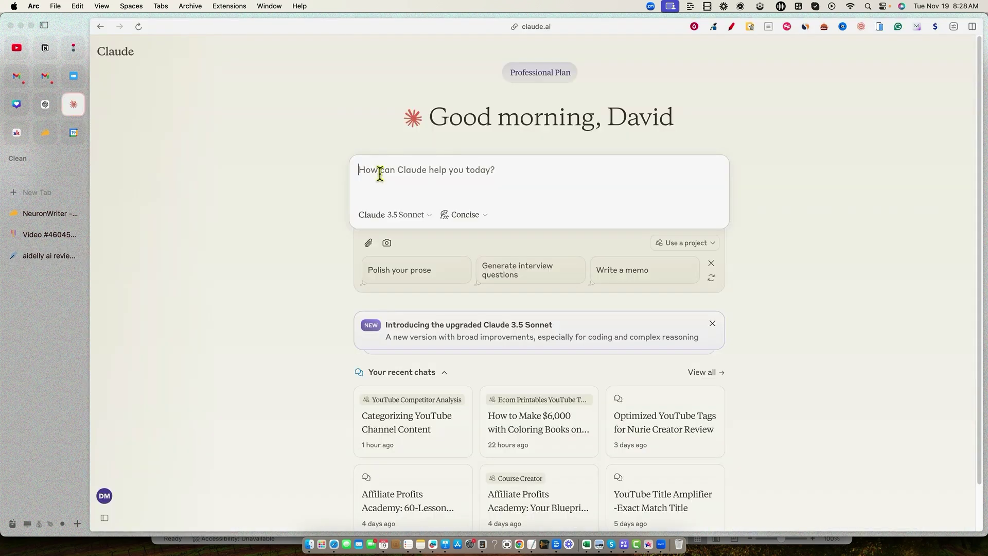
pyautogui.press('super+v')
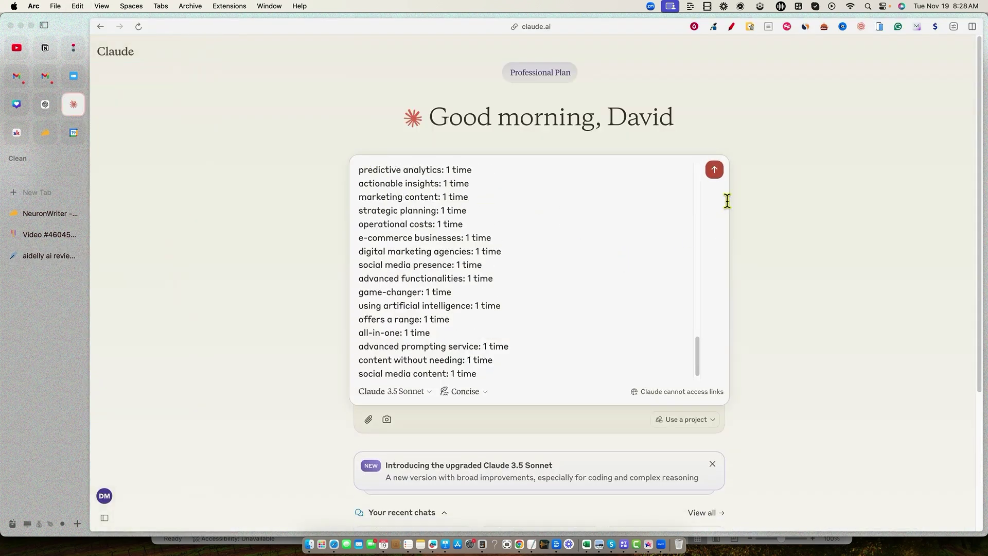
pyautogui.click(719, 177)
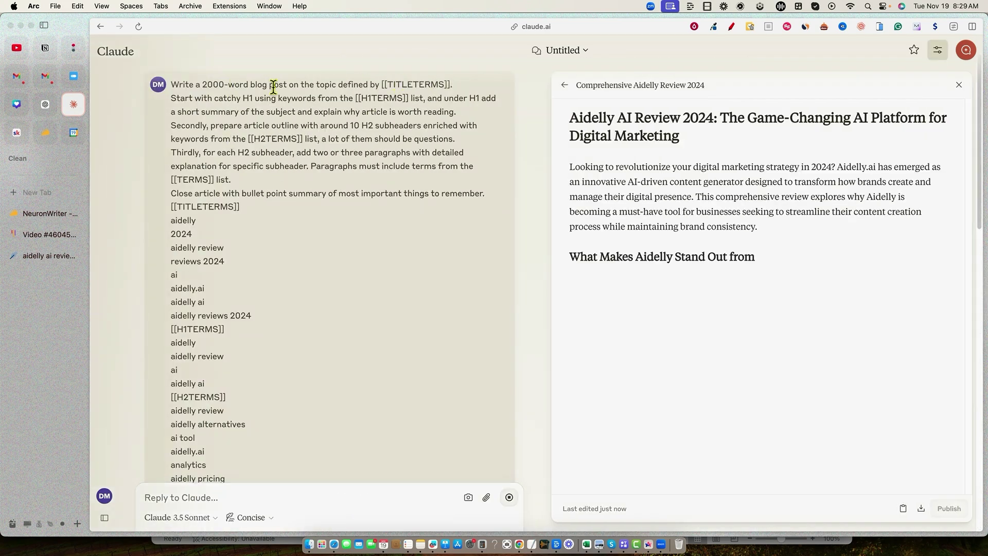
pyautogui.scroll(-15, 271, 230)
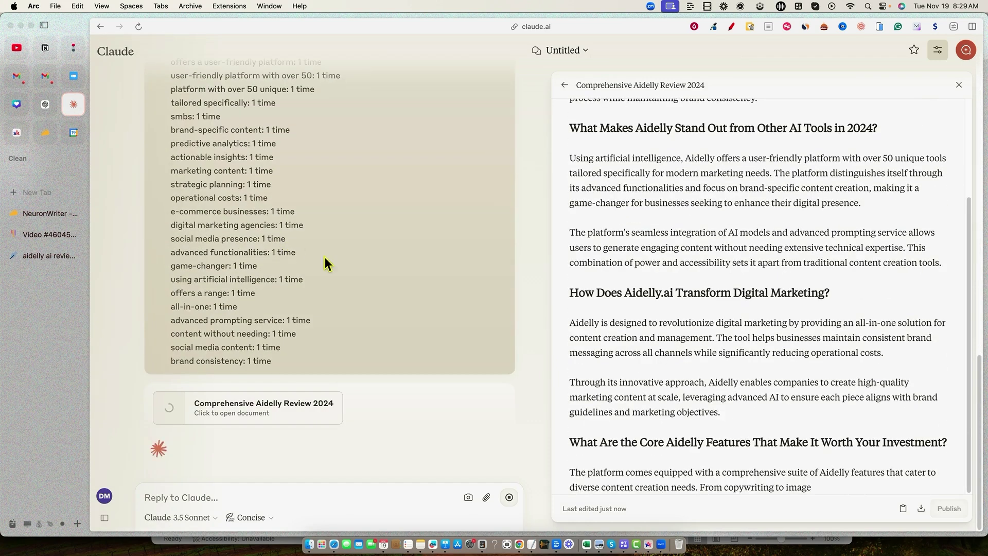
pyautogui.scroll(5, 695, 279)
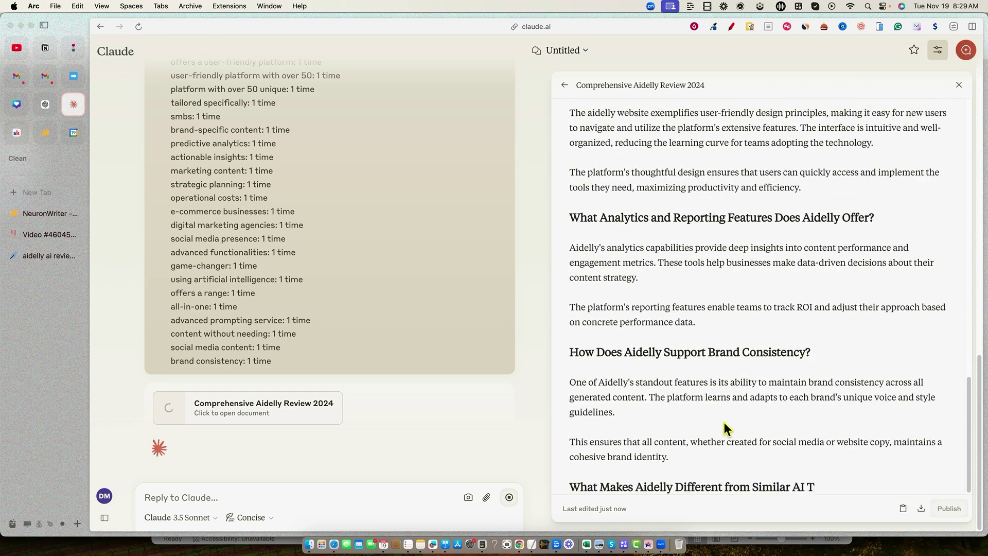
pyautogui.scroll(15, 232, 276)
pyautogui.scroll(-15, 254, 383)
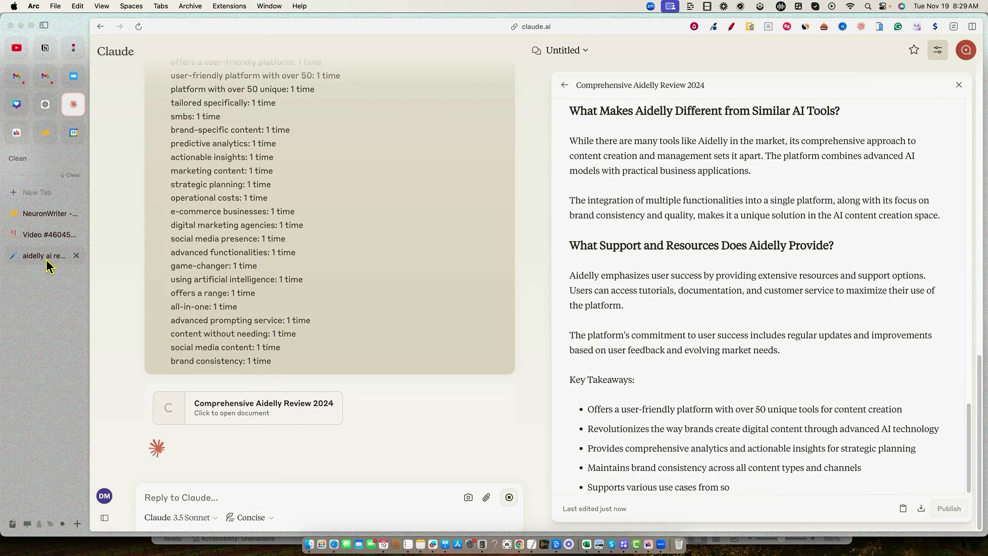
pyautogui.click(46, 259)
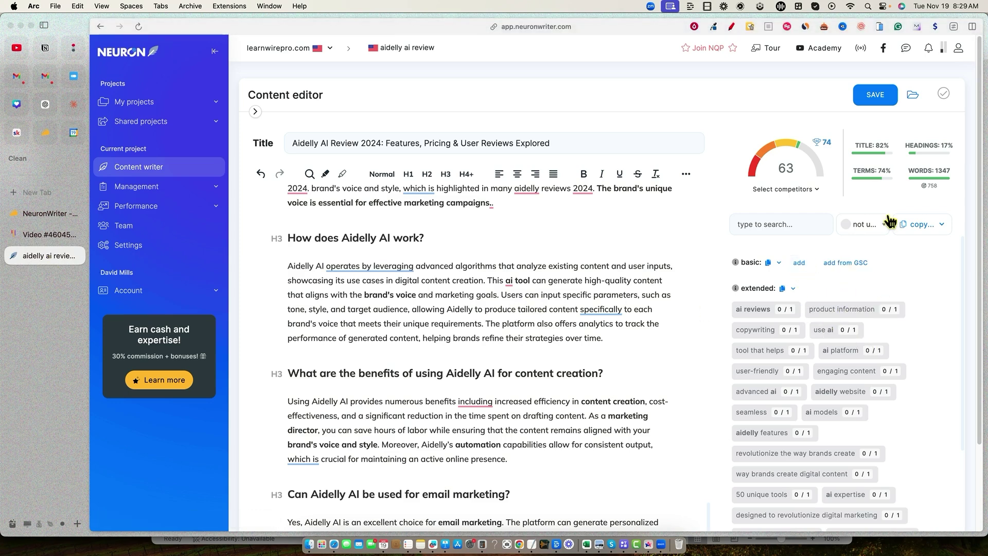
# Step: Copy NeuronWriter's suggested terms and paste them into Claude after a request for two conclusion paragraphs
pyautogui.click(917, 224)
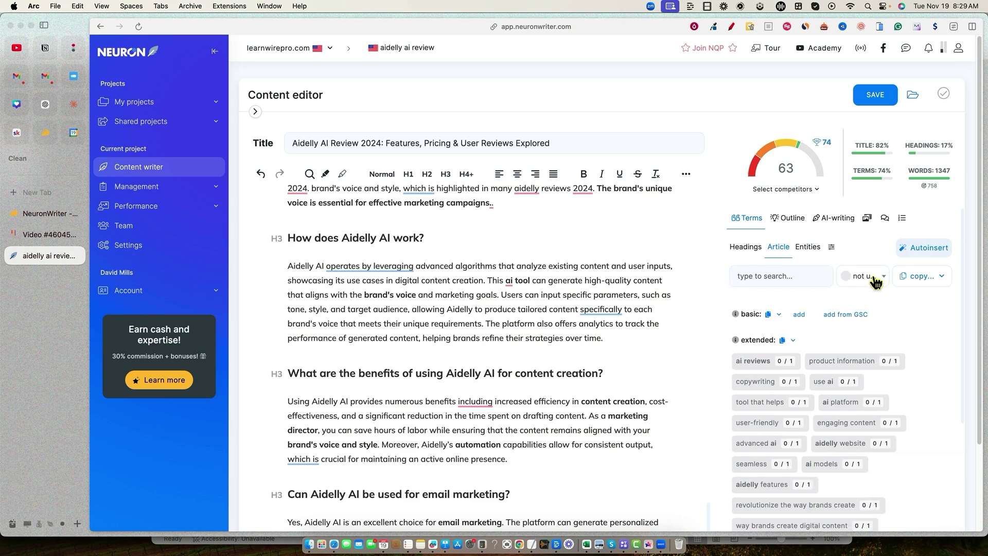
pyautogui.click(73, 104)
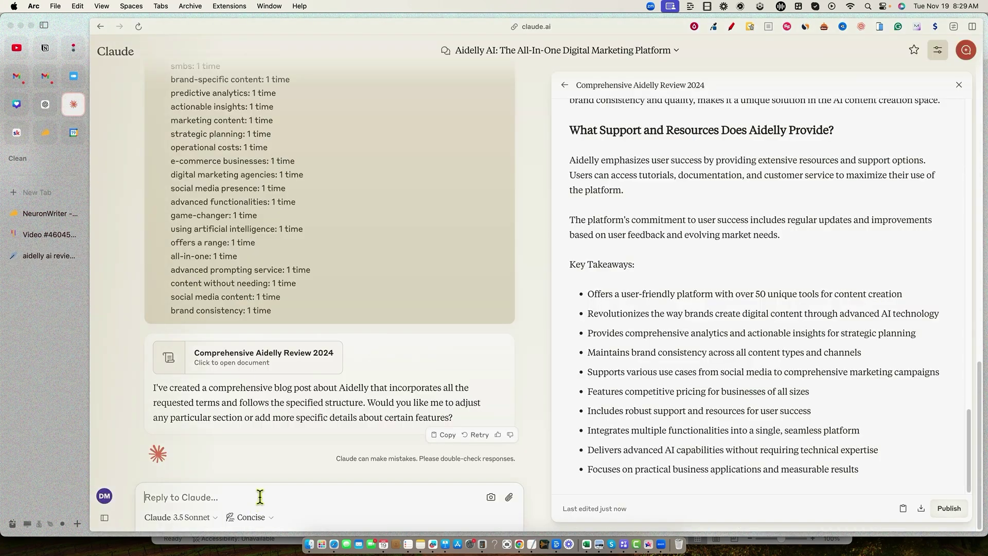
pyautogui.write('now just write 2 paragraphs')
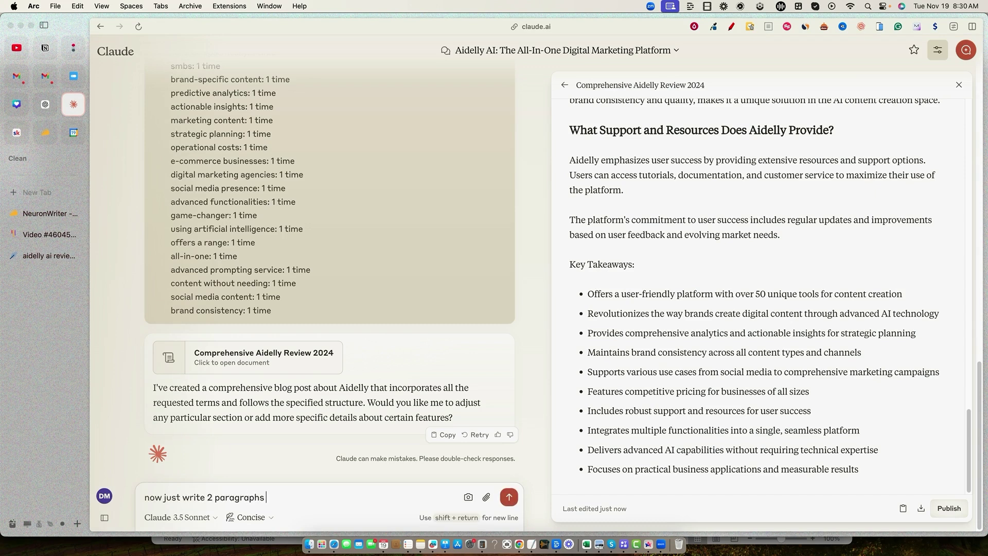
pyautogui.write(' as a "')
pyautogui.press('cmd+v')
# Step: Send the conclusion request and select both paragraphs of Claude's reply
pyautogui.scroll(-3, 267, 410)
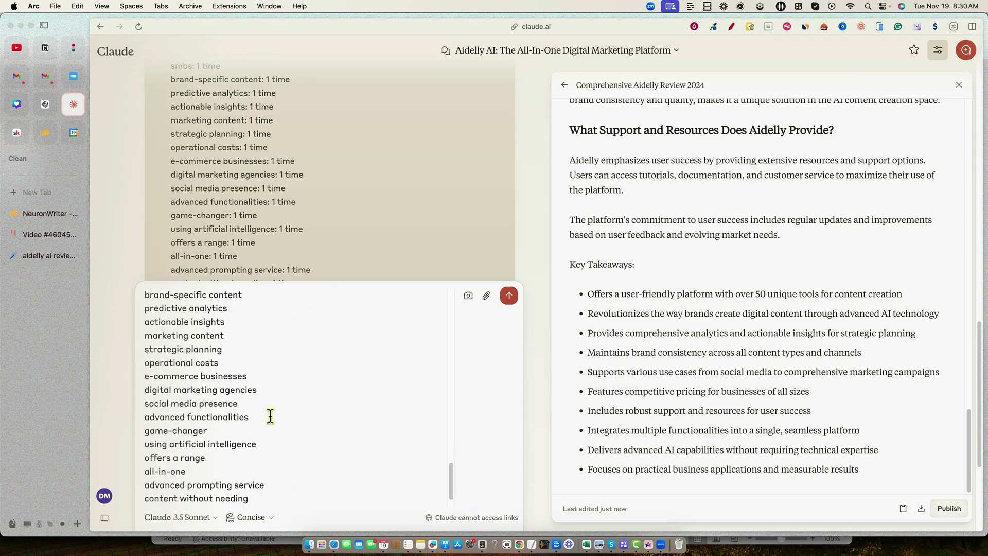
pyautogui.scroll(5, 270, 414)
pyautogui.scroll(10, 270, 415)
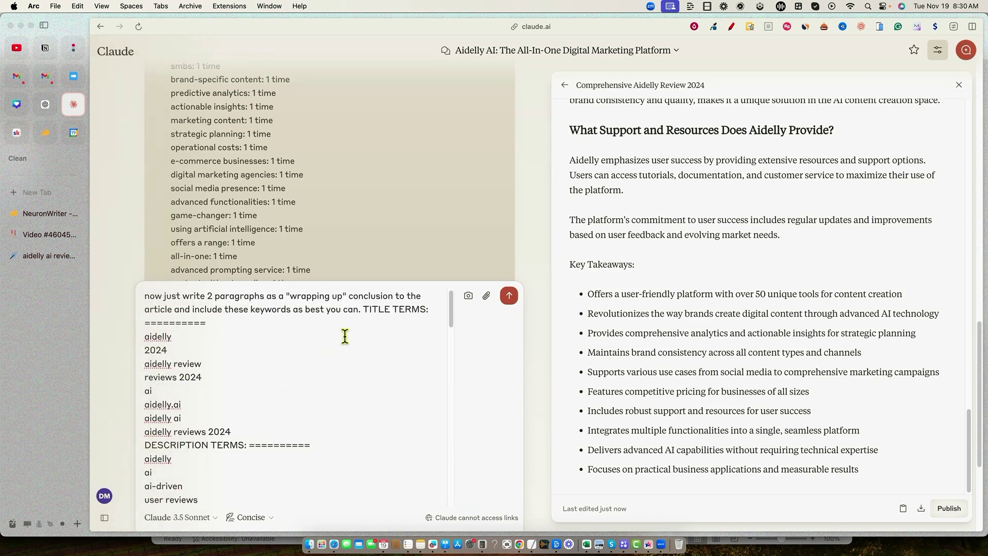
pyautogui.scroll(-5, 341, 337)
pyautogui.scroll(10, 326, 419)
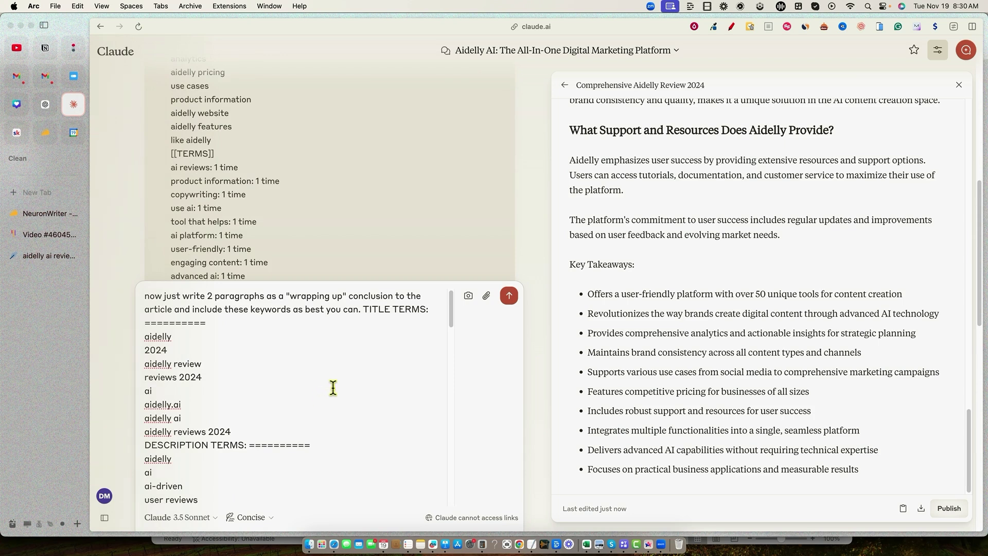
pyautogui.click(509, 295)
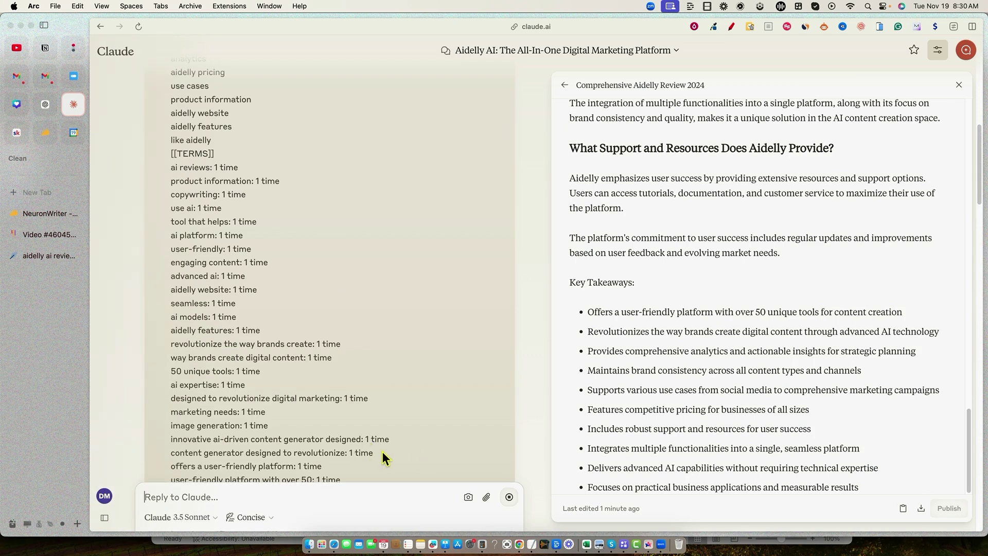
pyautogui.scroll(-15, 382, 451)
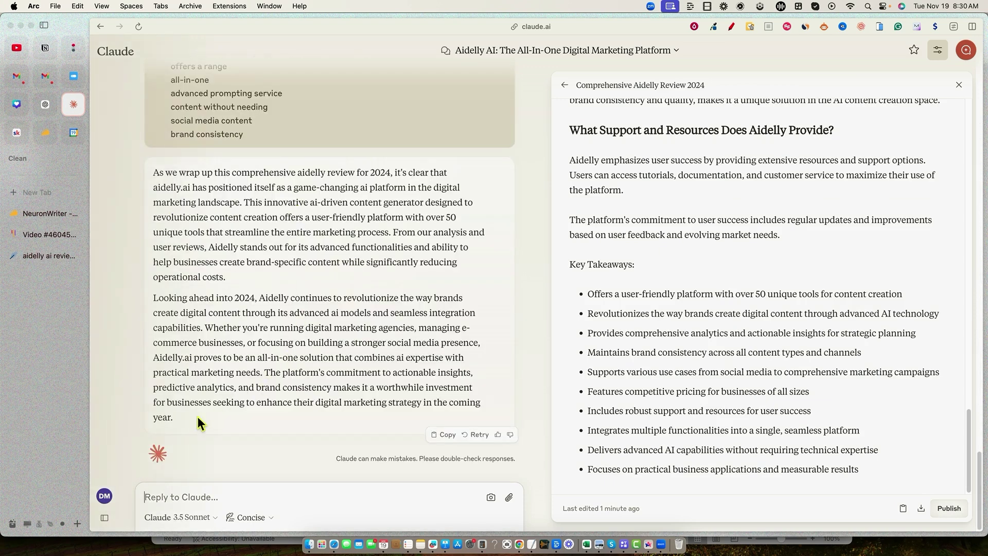
pyautogui.moveTo(182, 423); pyautogui.dragTo(153, 182)
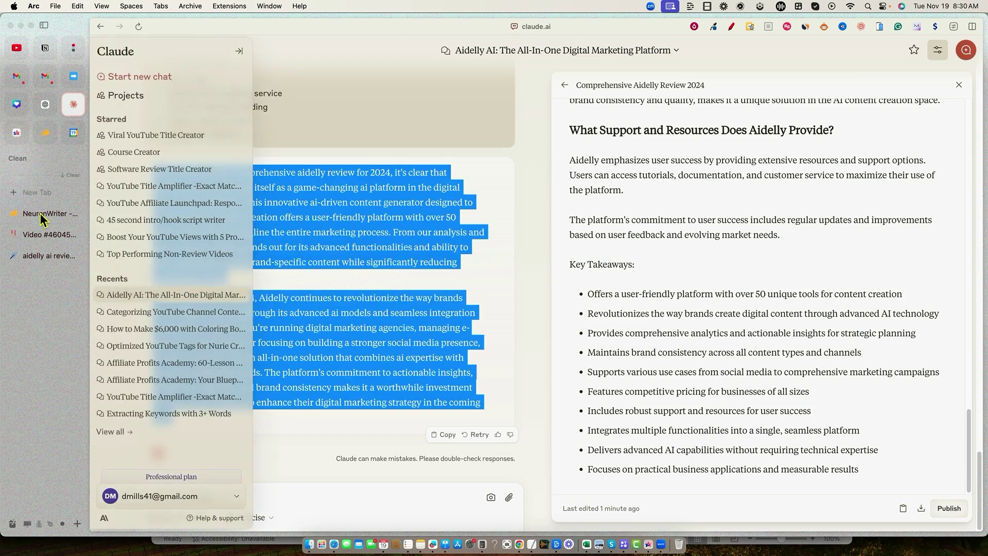
# Step: Replace the article's old closing paragraph with Claude's pasted conclusion
pyautogui.click(40, 255)
pyautogui.scroll(-3, 462, 436)
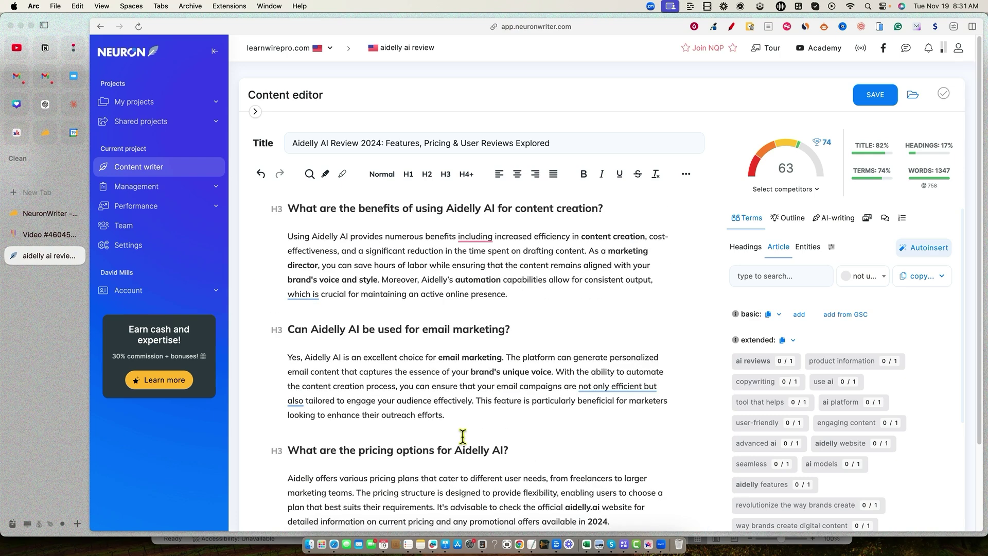
pyautogui.scroll(-2, 462, 436)
pyautogui.scroll(8, 458, 434)
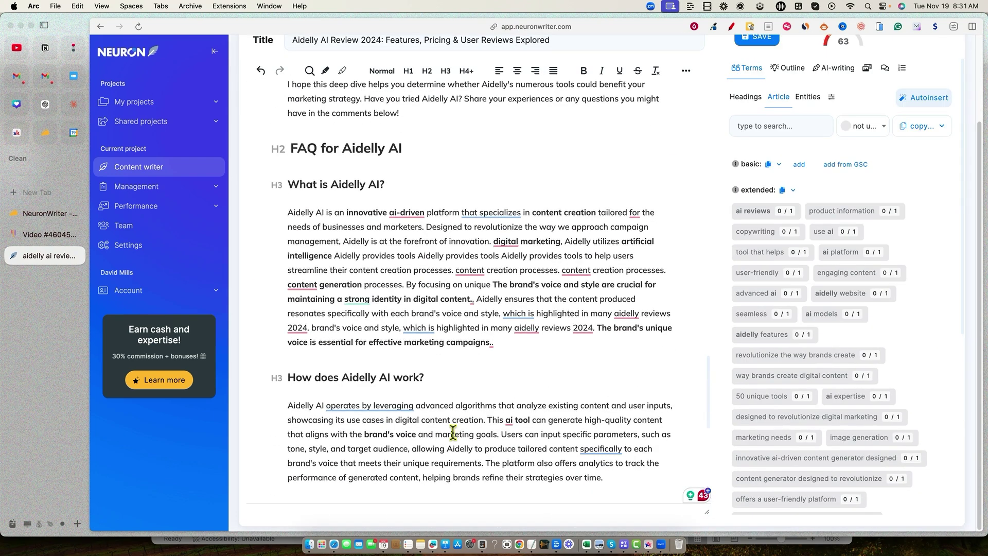
pyautogui.scroll(6, 453, 432)
pyautogui.scroll(1, 453, 432)
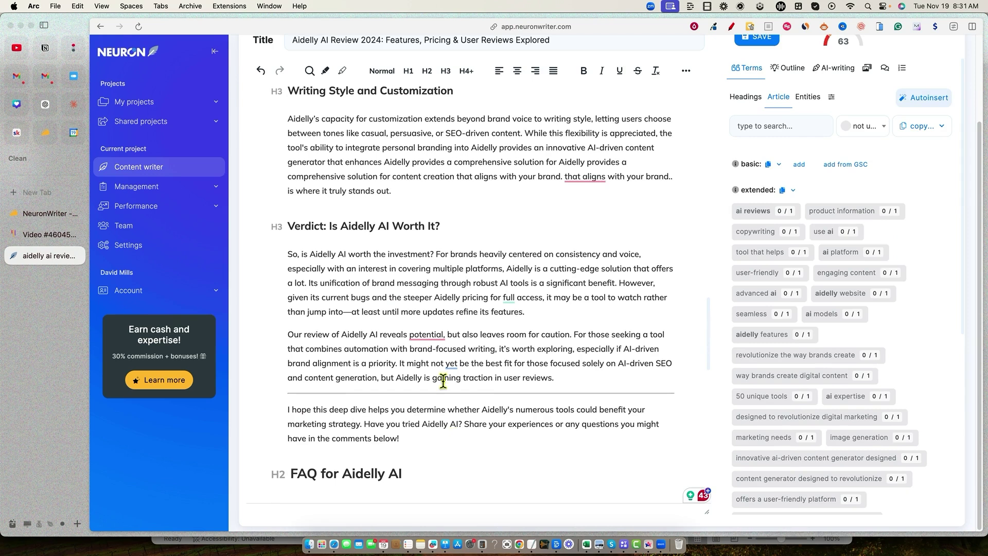
pyautogui.moveTo(407, 439); pyautogui.dragTo(284, 409)
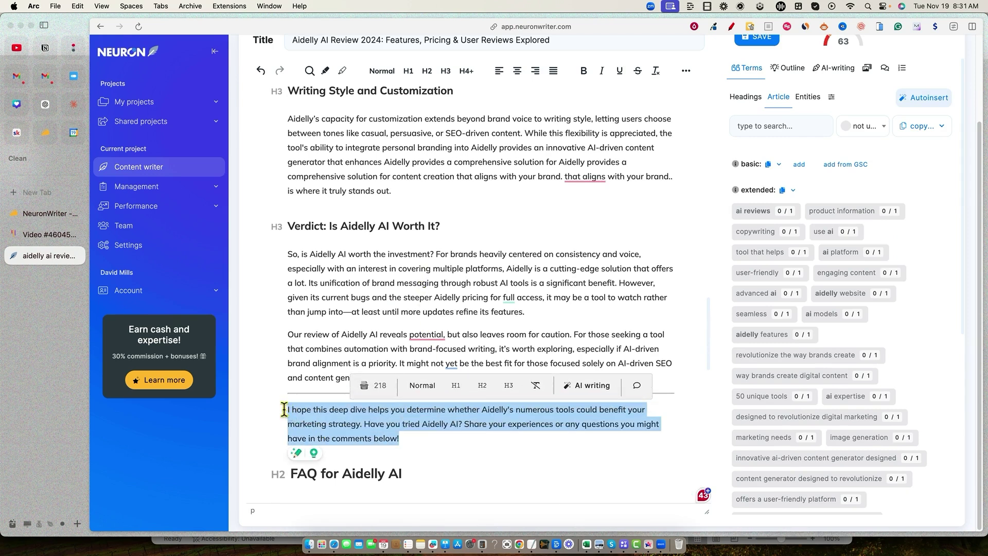
pyautogui.press('BackSpace')
pyautogui.press('super+v')
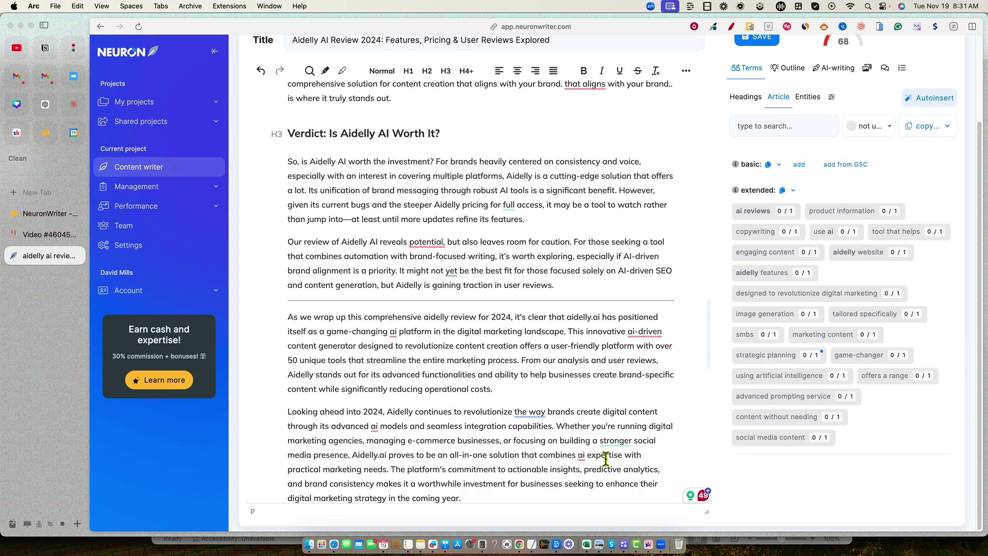
# Step: Start new paragraphs at 'The platform's commitment' and 'From our analysis'
pyautogui.click(392, 470)
pyautogui.press('Return')
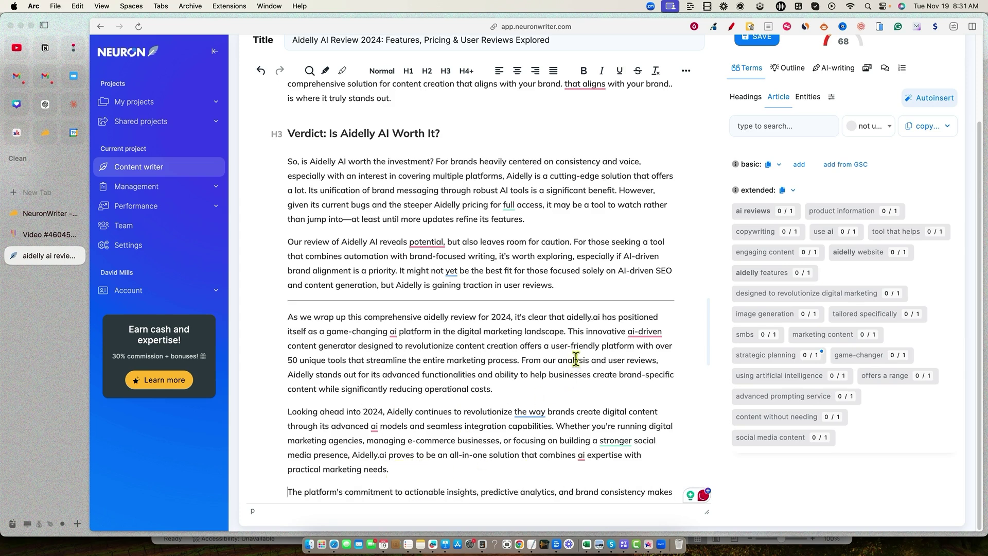
pyautogui.click(522, 360)
pyautogui.press('Return')
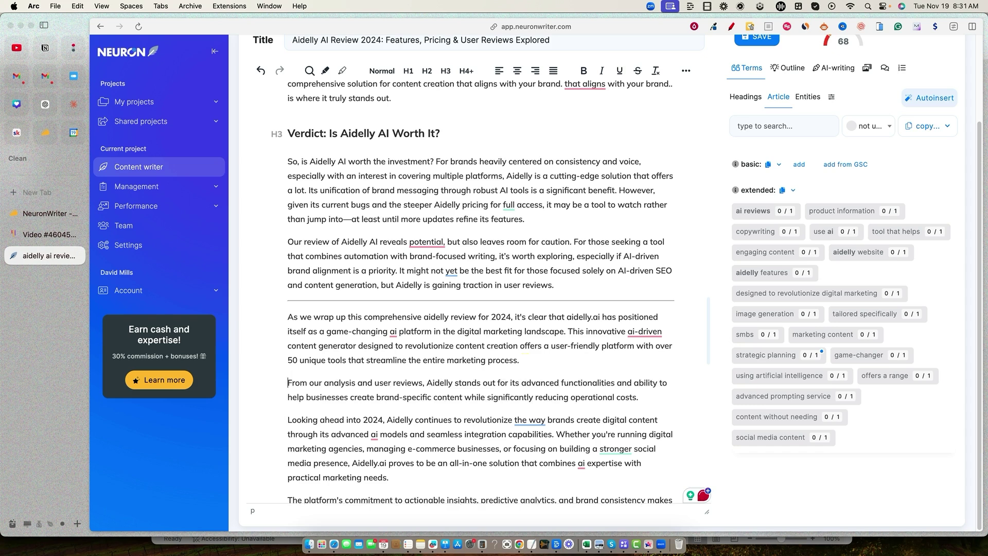
pyautogui.scroll(-5, 546, 372)
pyautogui.scroll(4, 553, 371)
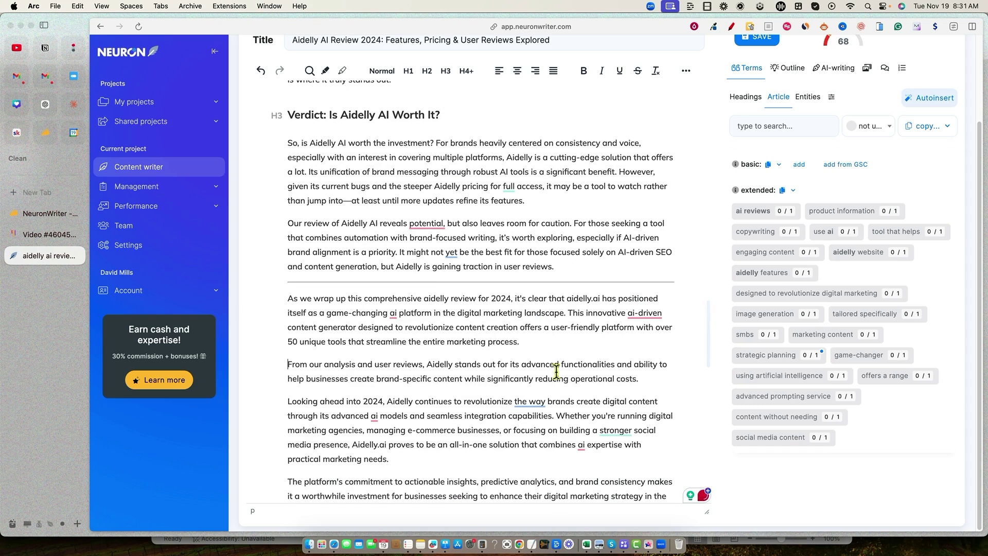
pyautogui.scroll(15, 697, 415)
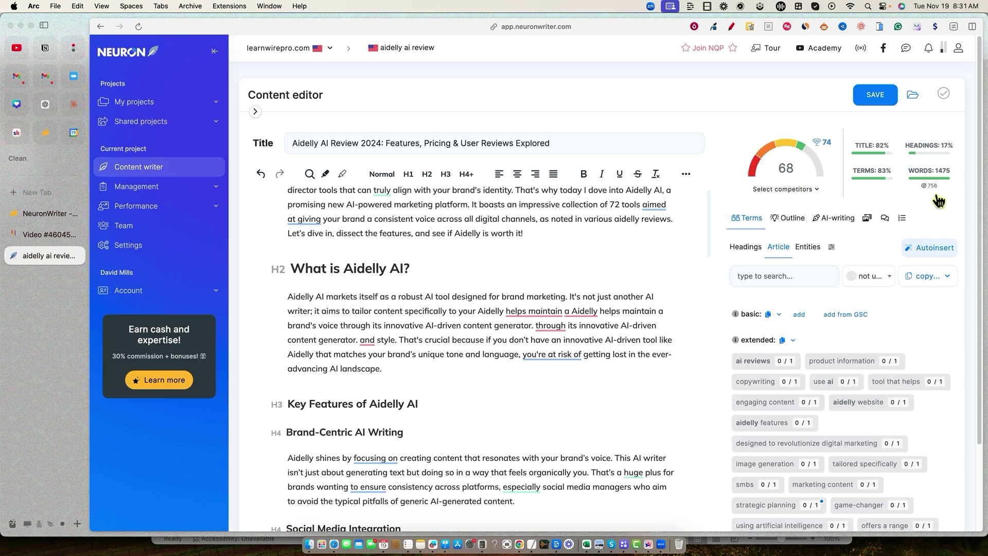
# Step: Save the Aidelly AI review after checking its 1475-word count
pyautogui.moveTo(944, 184)
pyautogui.click(880, 95)
pyautogui.click(46, 133)
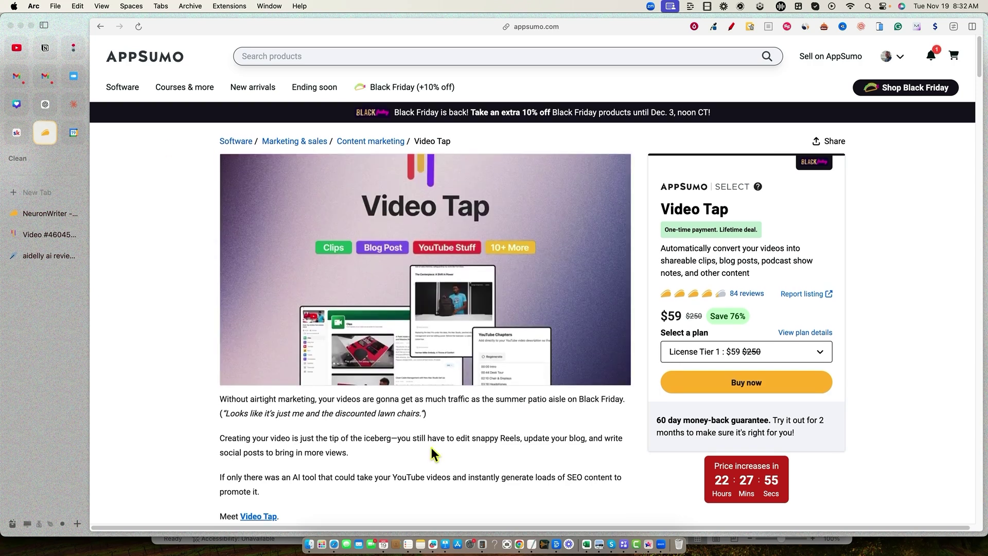
# Step: Go to the AppSumo home page and open the NeuronWriter deal, with the 1 Code plan at $89
pyautogui.moveTo(490, 277)
pyautogui.click(139, 60)
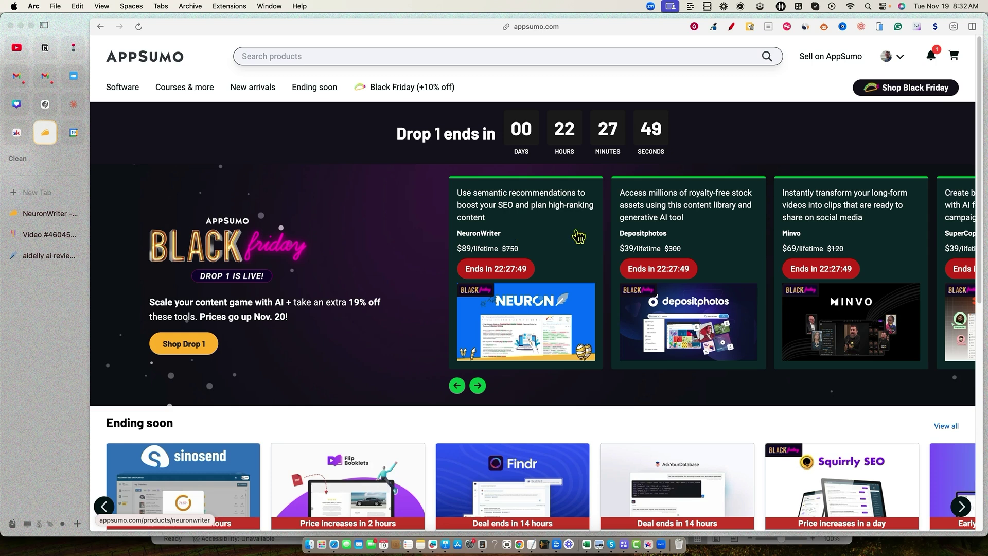
pyautogui.click(520, 322)
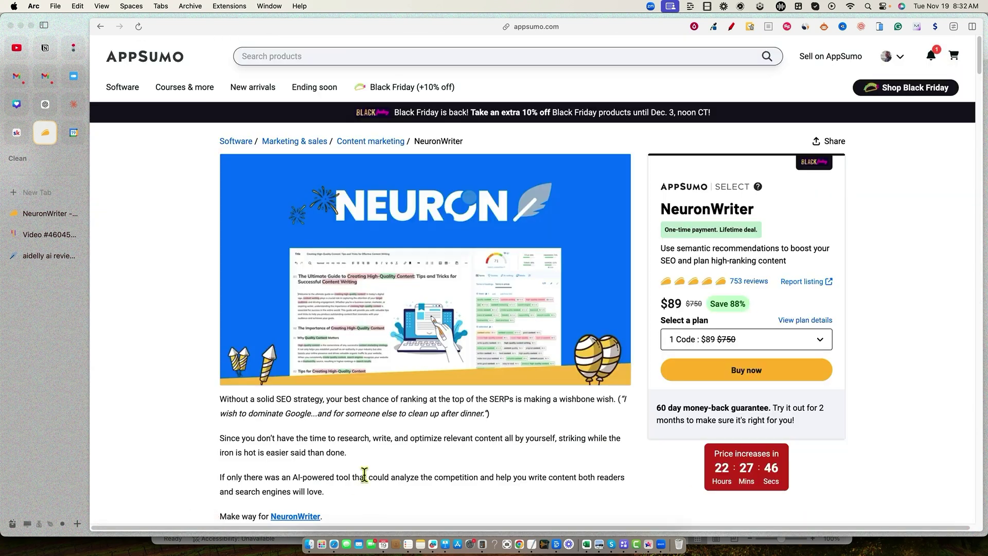